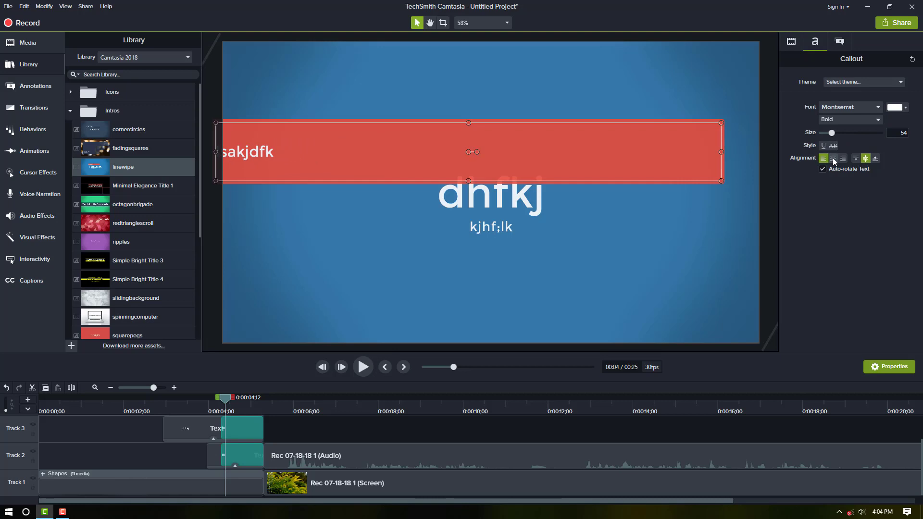
Step: Align the text in the red banner callout to the horizontal centre and the top of its box
click(834, 159)
click(842, 158)
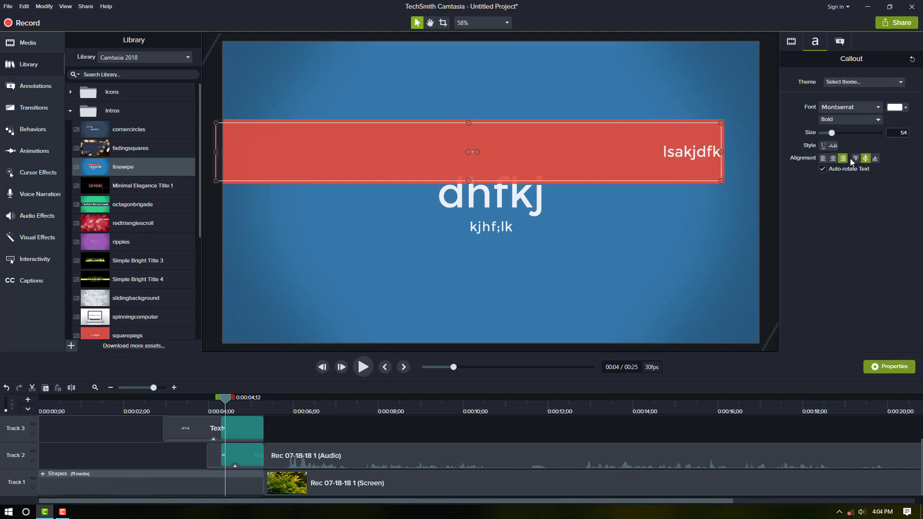
click(856, 159)
click(834, 159)
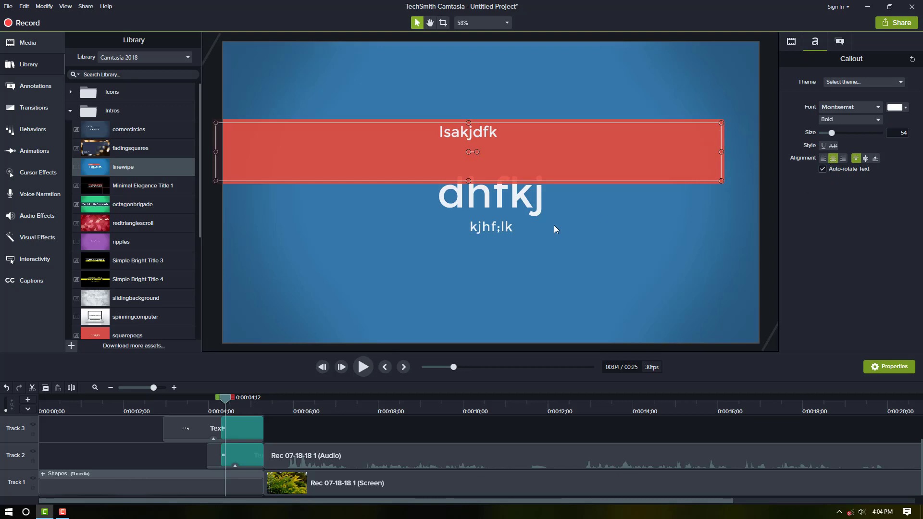
click(513, 204)
click(212, 483)
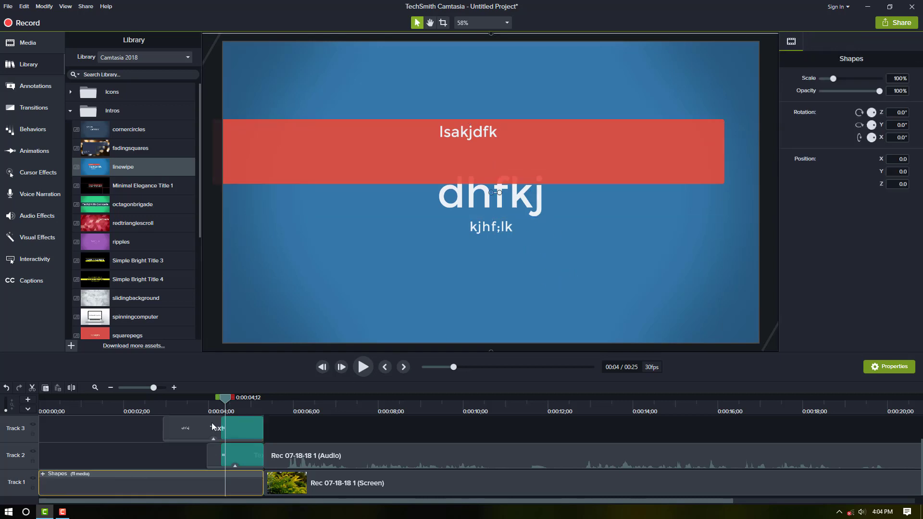
Step: Return the playhead to the start and preview the asimpleway track from the library's Music Tracks folder
key(Home)
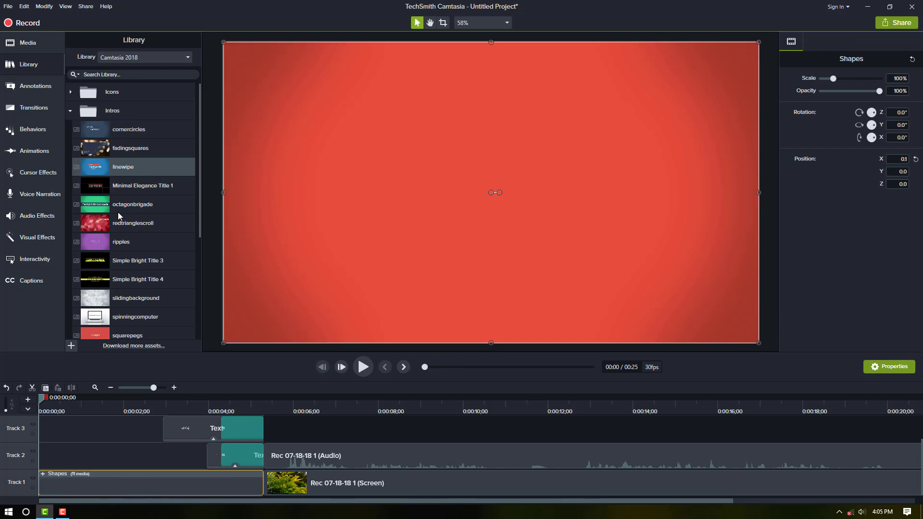
scroll(117, 212, down, 5)
scroll(118, 213, down, 3)
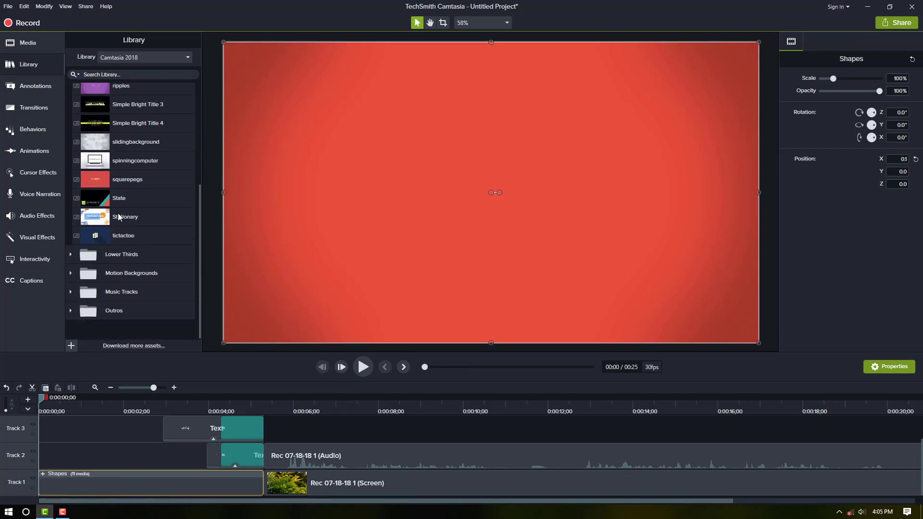
click(71, 293)
scroll(114, 310, down, 6)
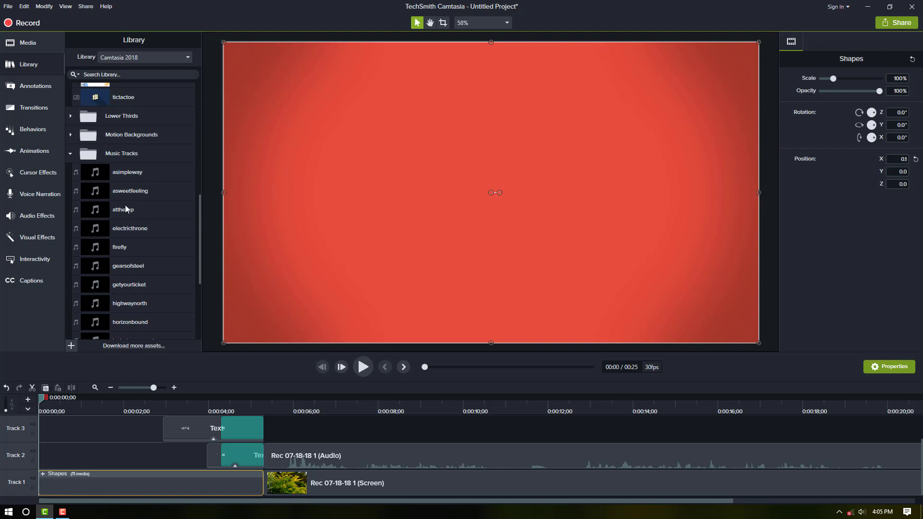
double_click(130, 173)
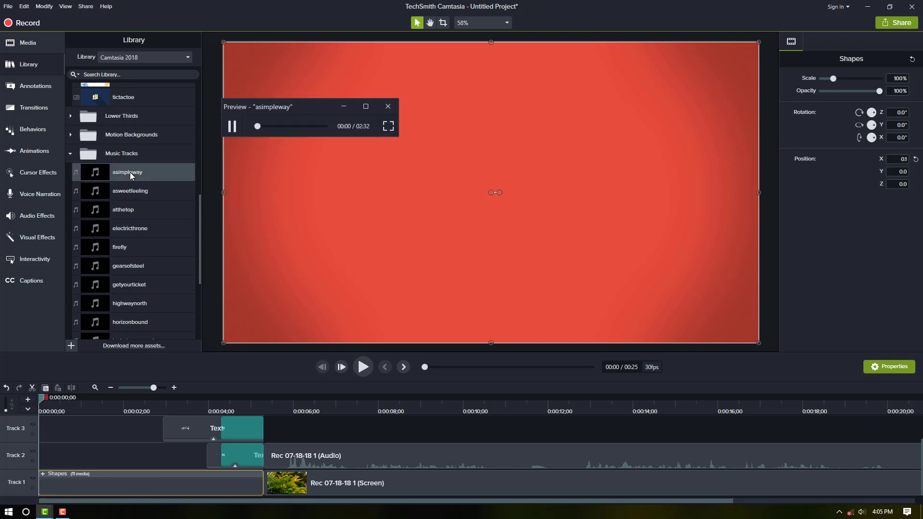
click(286, 129)
click(229, 128)
click(387, 107)
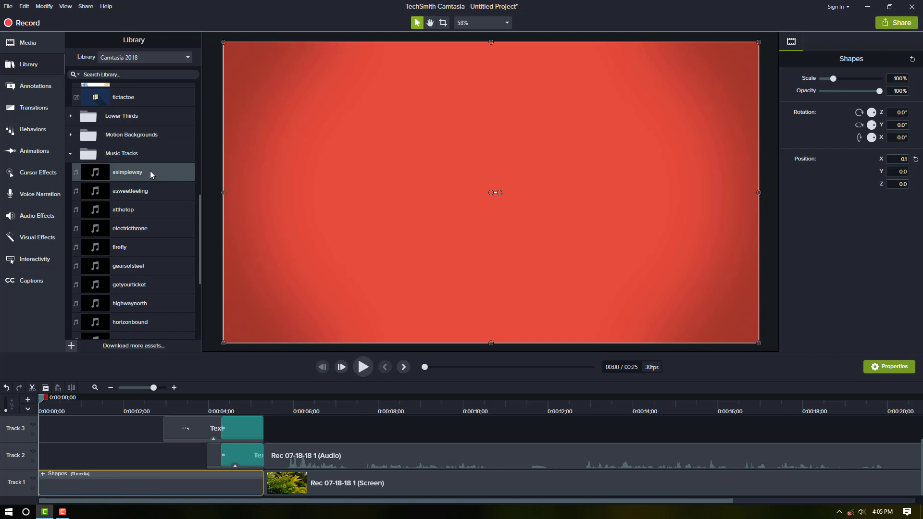
Step: Add the asimpleway music at the start of the timeline and trim its end to match the linewipe intro
drag(150, 172, 102, 463)
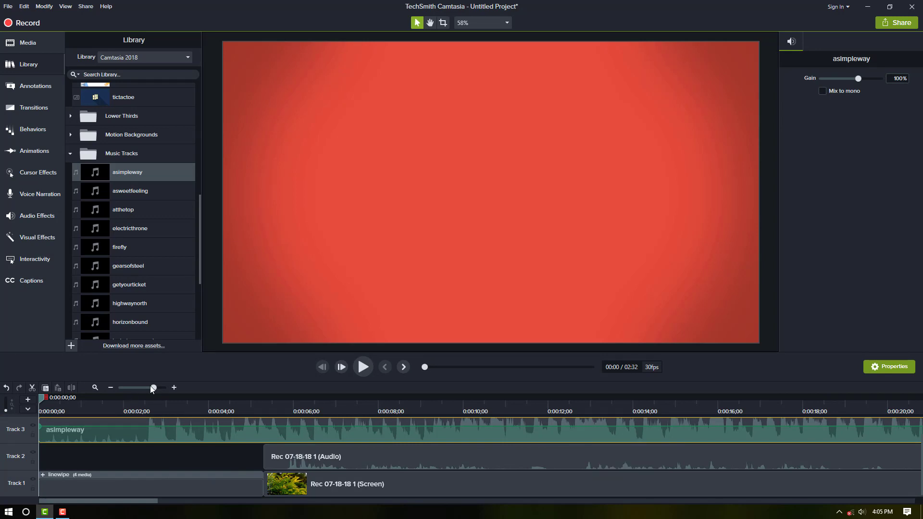
drag(150, 387, 138, 397)
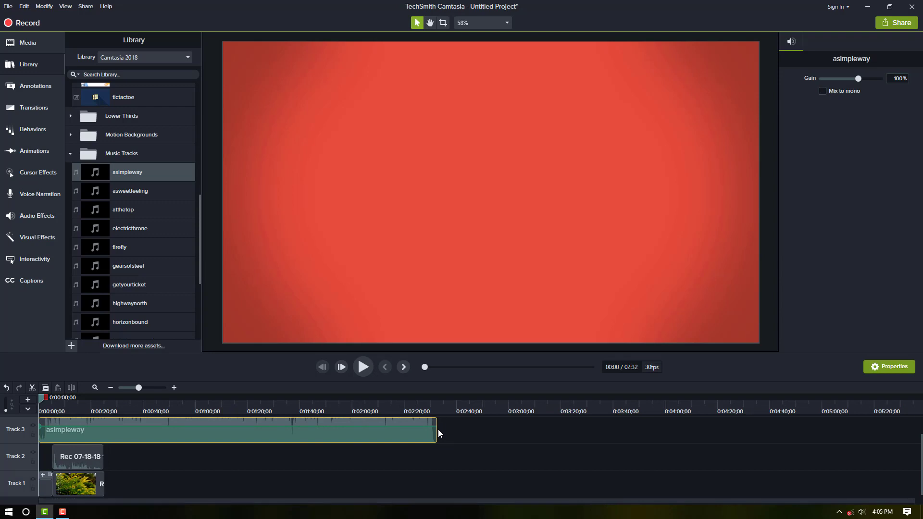
drag(437, 428, 50, 429)
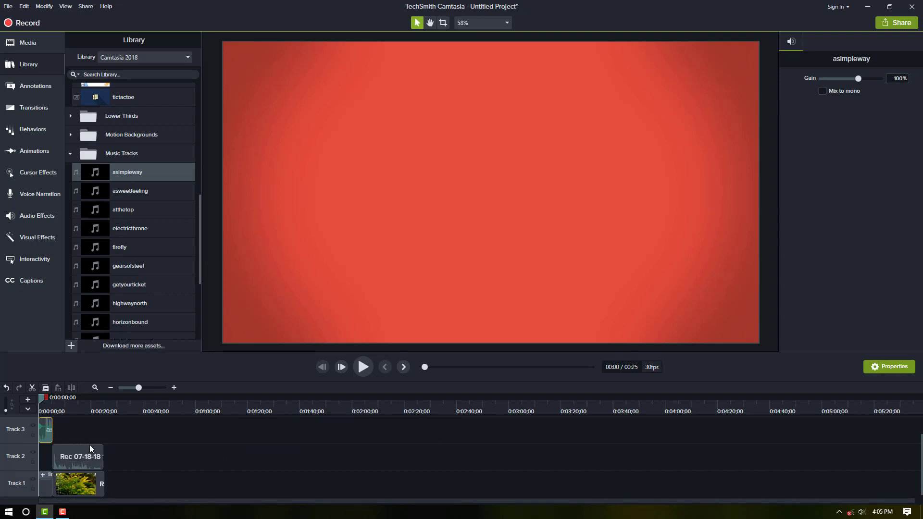
Step: Move the trimmed asimpleway clip to Track 2, in front of the recording's audio
drag(139, 388, 150, 391)
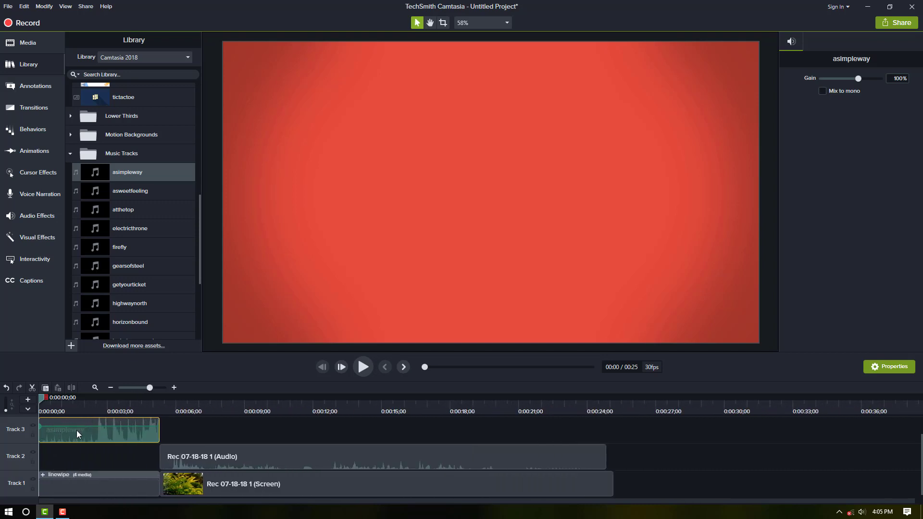
drag(77, 431, 77, 457)
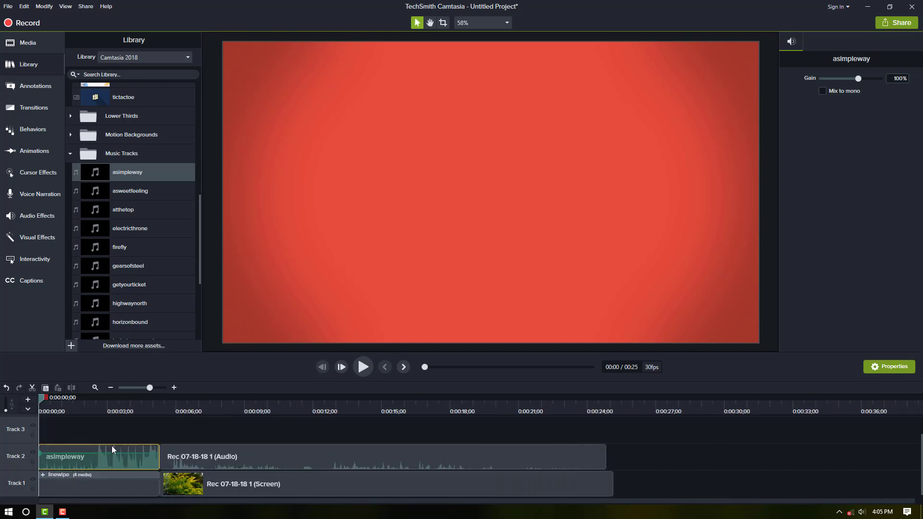
drag(111, 397, 149, 398)
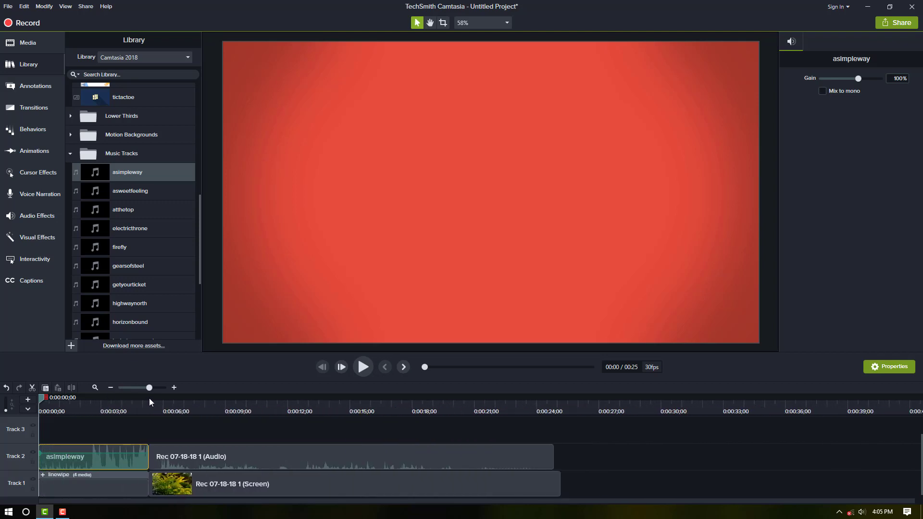
Step: Play the intro with its music into the screen recording, and return the playhead to the start
click(368, 366)
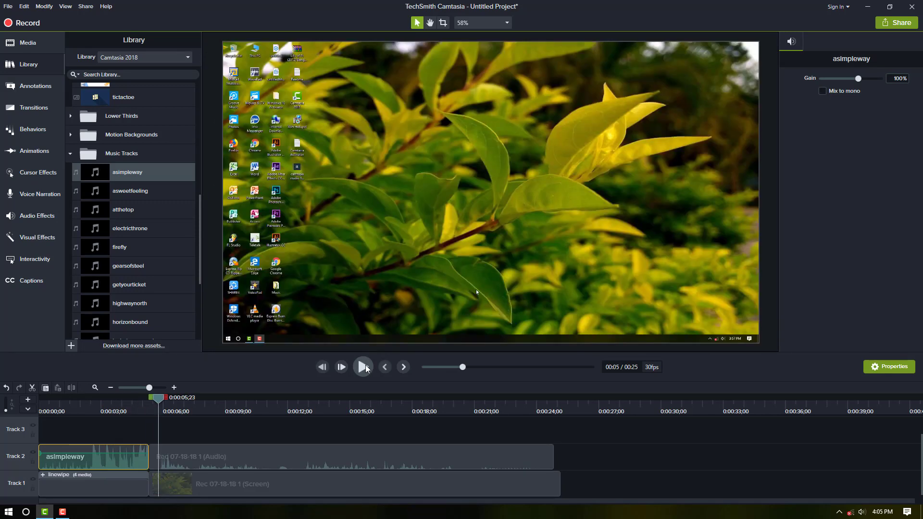
click(364, 366)
drag(161, 403, 40, 403)
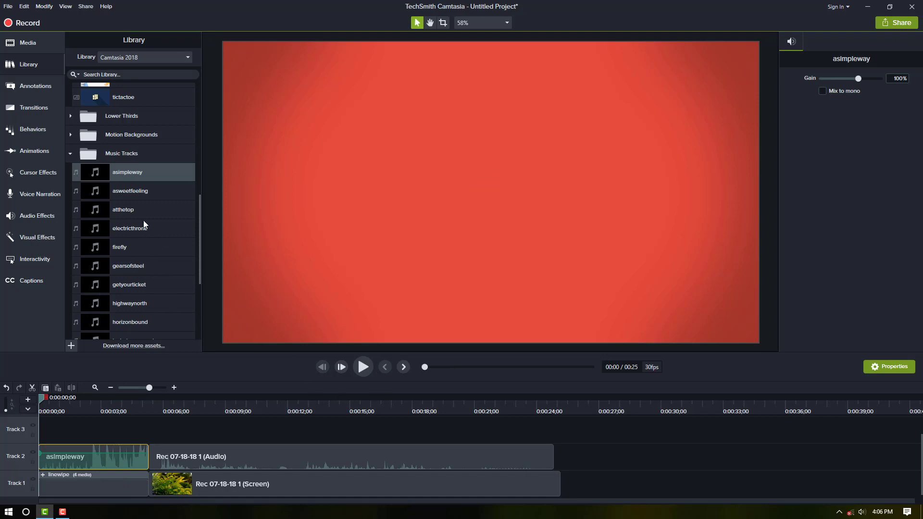
Step: Browse the library's intros and music tracks, and expand the Outros folder to examine its clips
scroll(111, 247, down, 3)
scroll(111, 247, up, 10)
scroll(111, 247, up, 3)
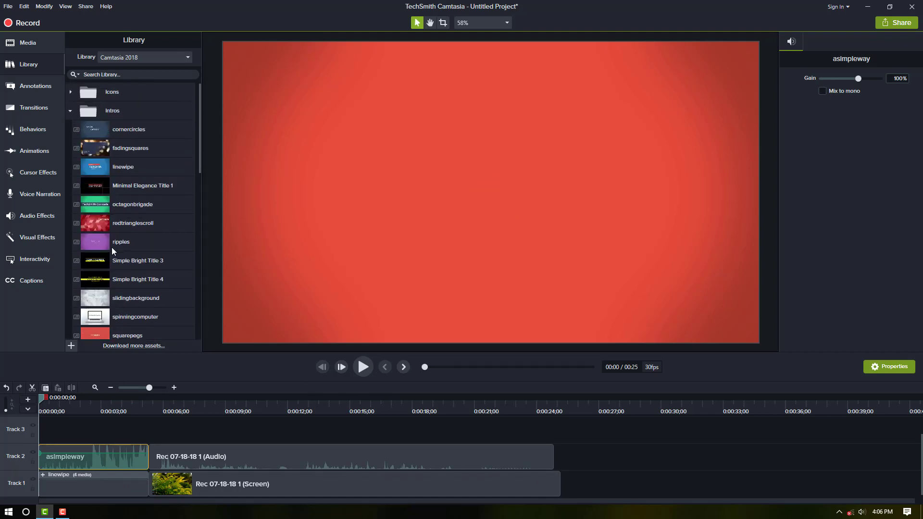
scroll(109, 186, down, 5)
scroll(108, 185, down, 10)
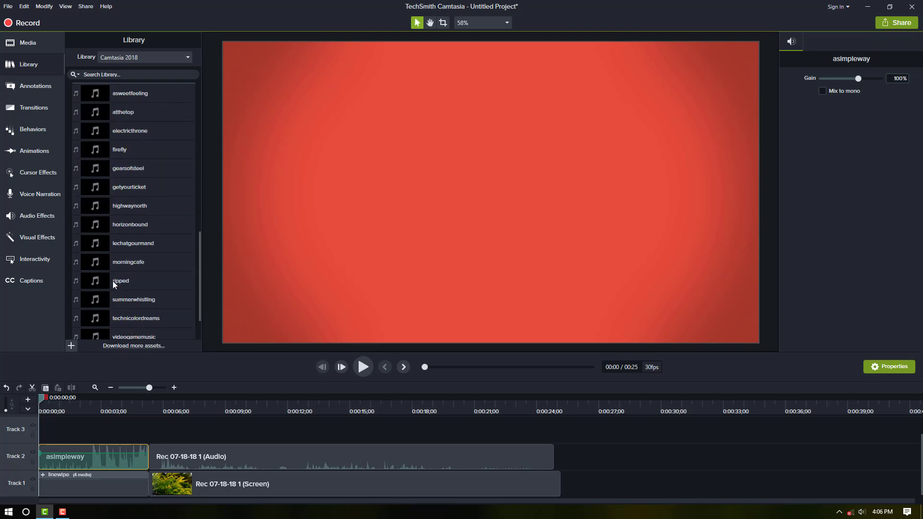
click(115, 315)
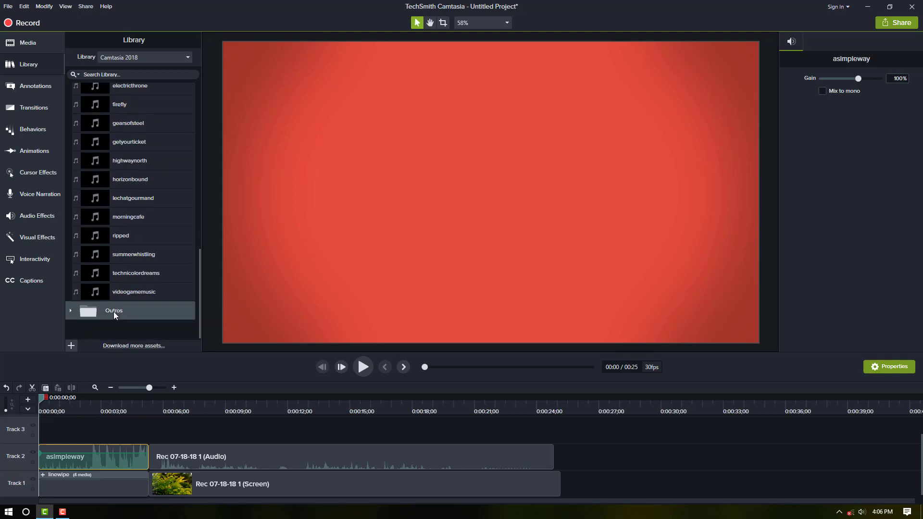
click(71, 312)
scroll(121, 312, down, 1)
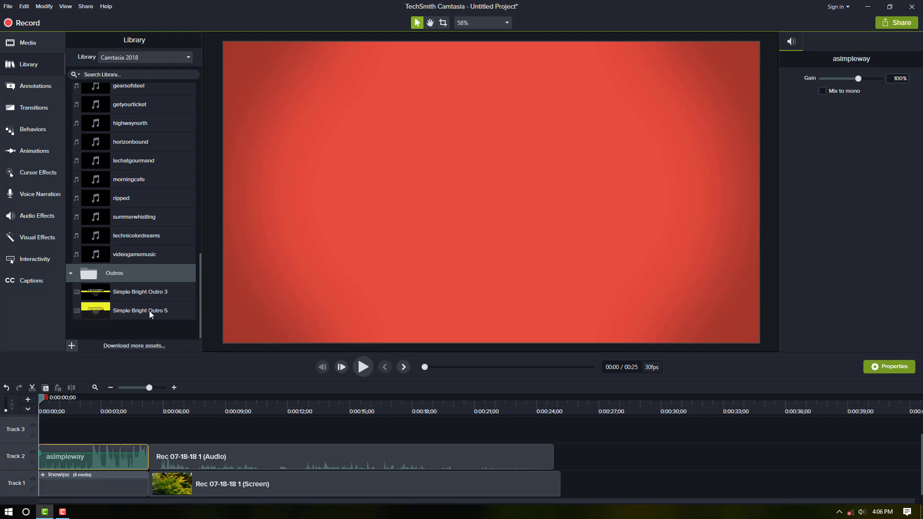
scroll(149, 310, up, 5)
scroll(149, 305, up, 5)
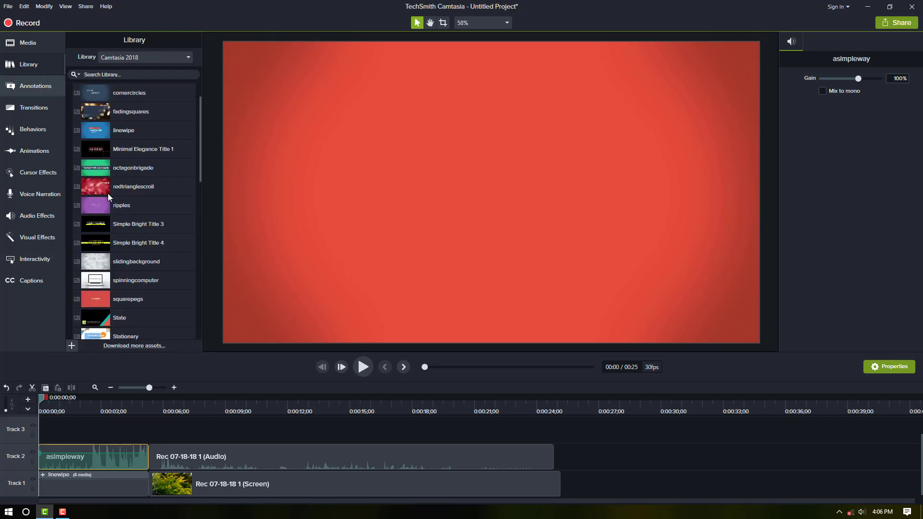
Step: Preview the spinningcomputer and slidingbackground intros from the library
click(130, 284)
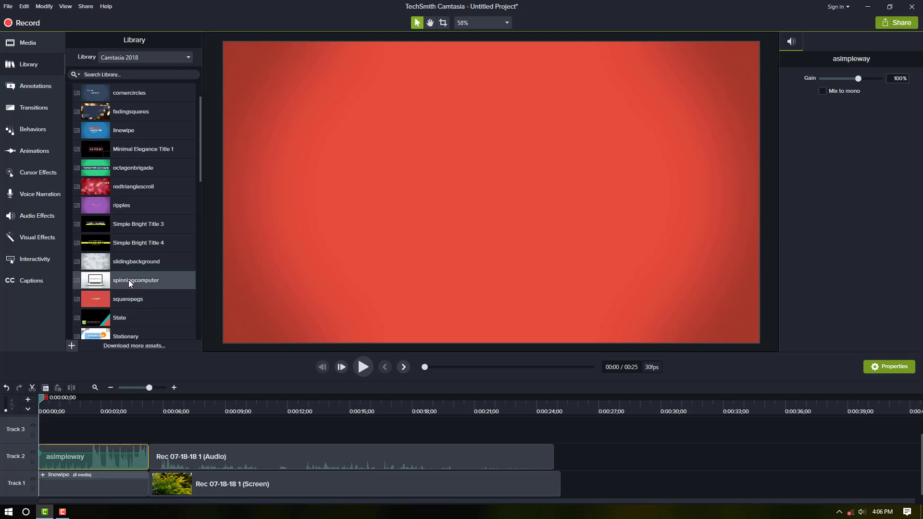
double_click(130, 284)
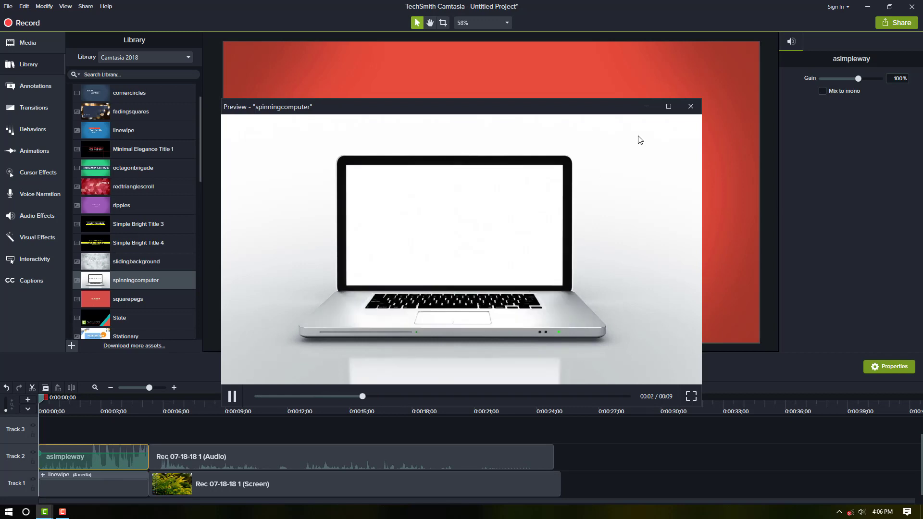
click(692, 110)
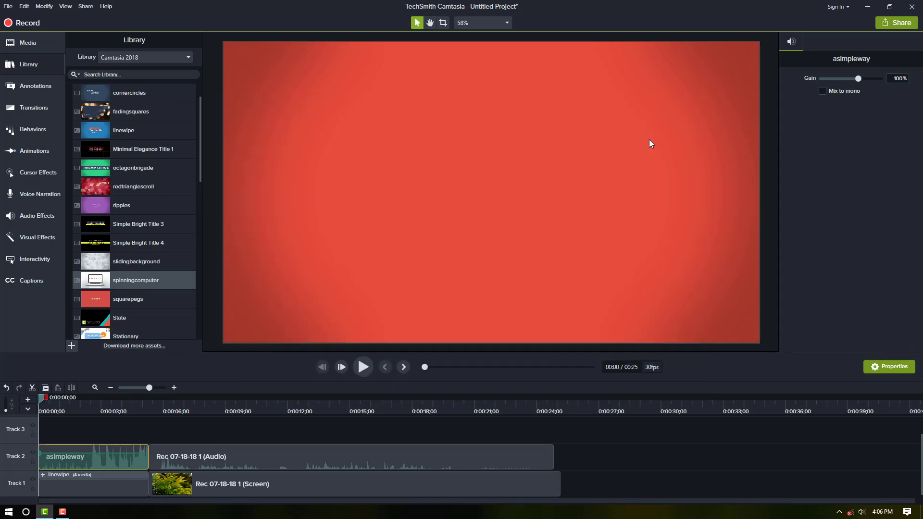
double_click(152, 261)
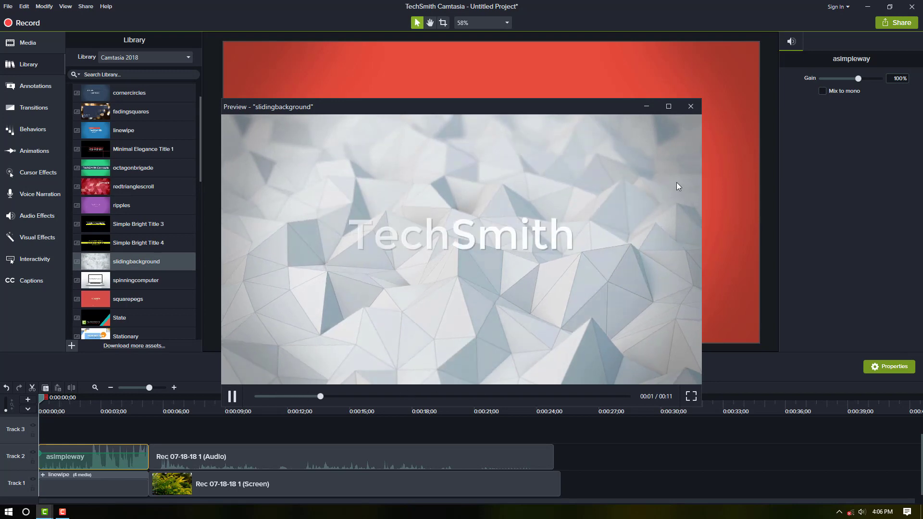
click(691, 107)
Step: Add slidingbackground to Track 2 right after the recording's audio and play it until its title and subtitle show
drag(136, 261, 494, 453)
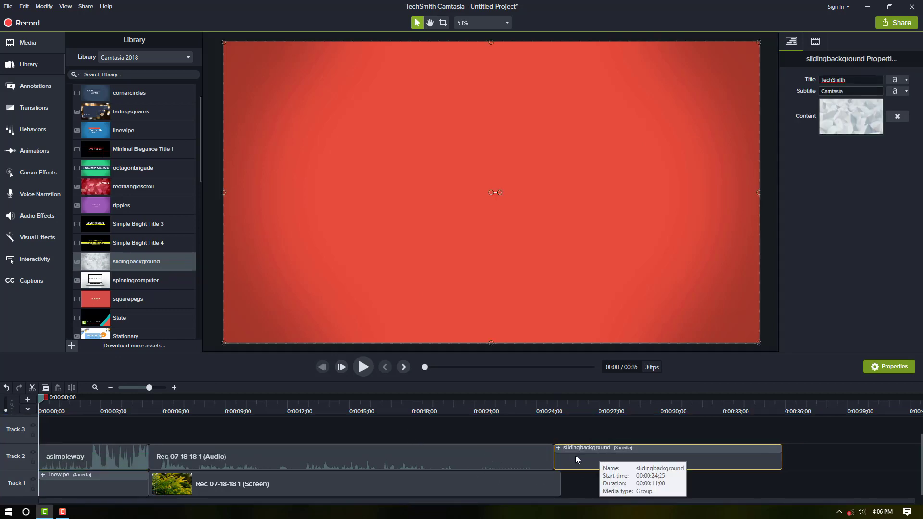
drag(41, 398, 551, 428)
key(space)
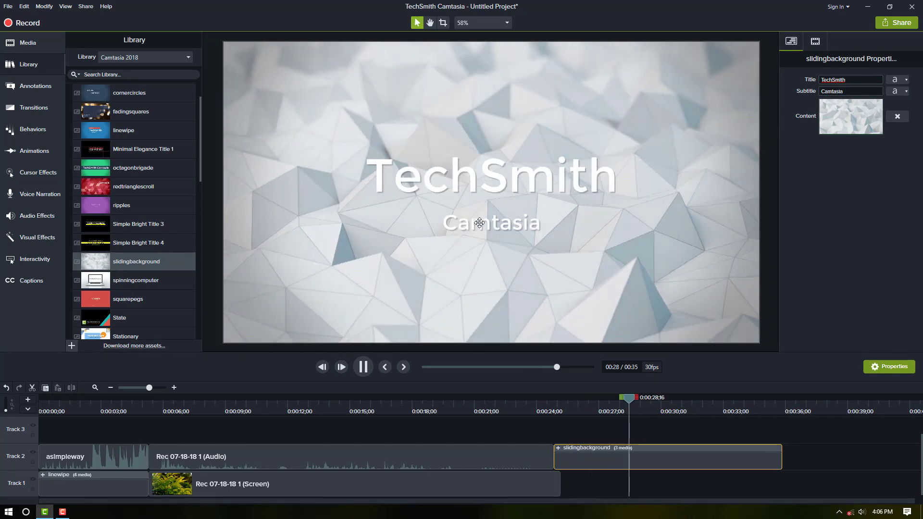
key(space)
Step: Replace the slidingbackground title text with "thanks for"
double_click(486, 183)
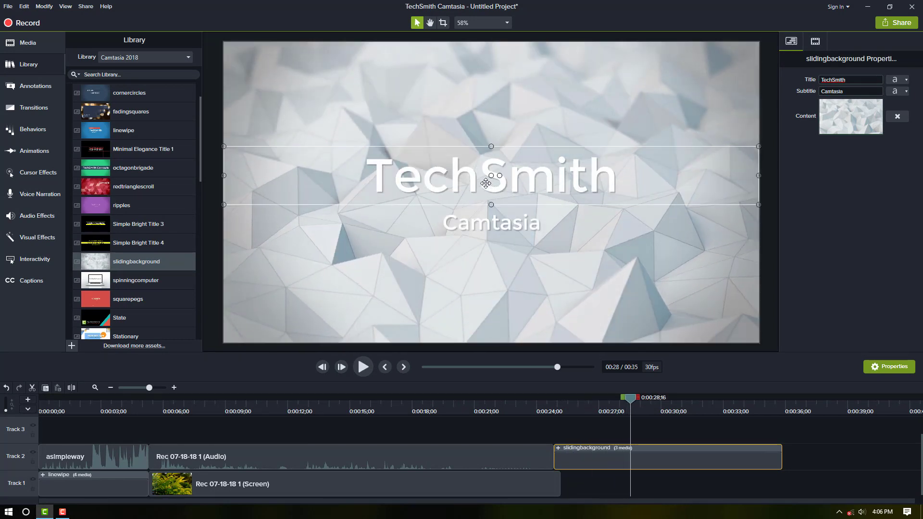
double_click(486, 184)
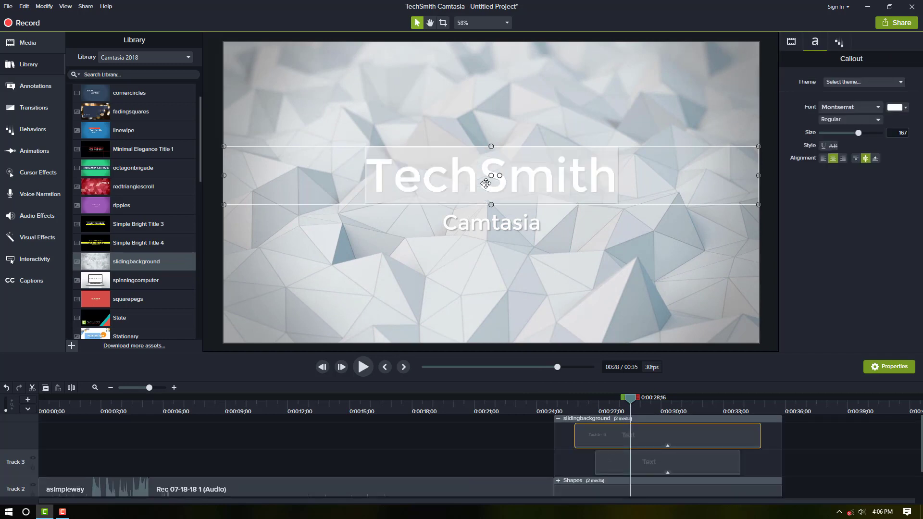
key(Delete)
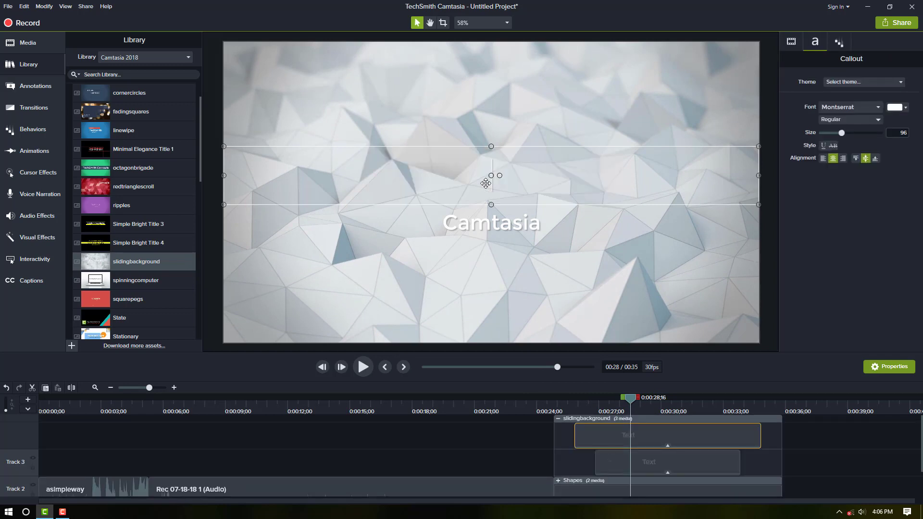
text(th)
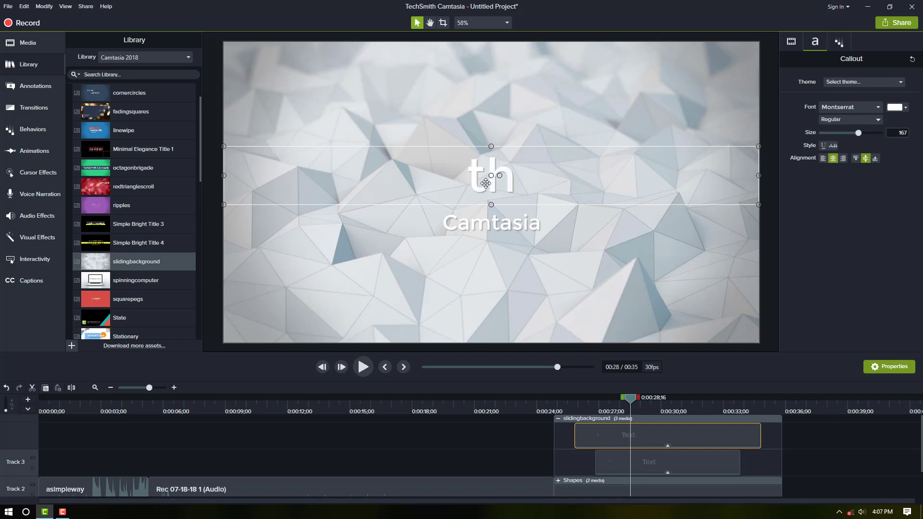
text(ank)
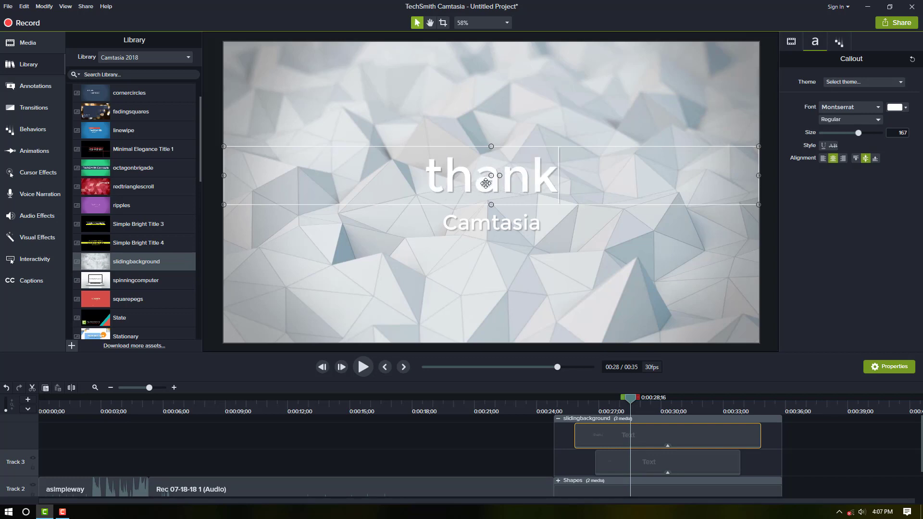
text(s for)
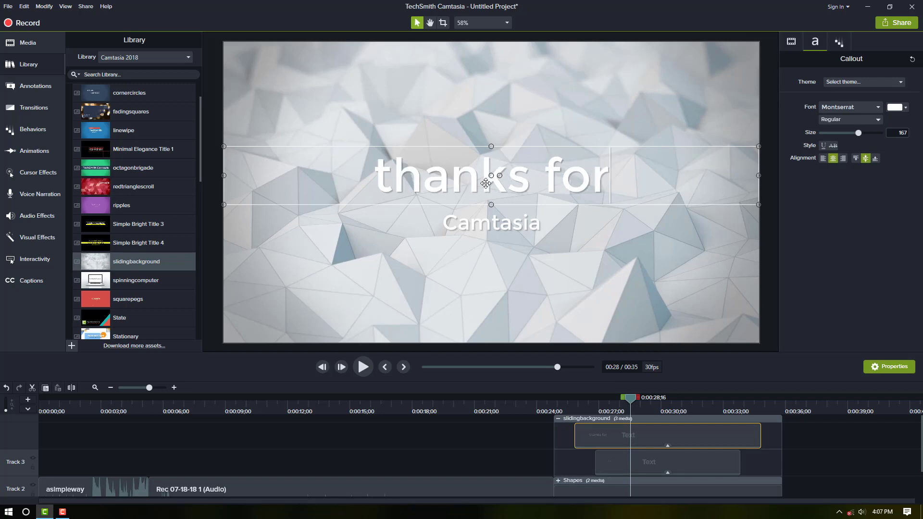
Step: Open the slidingbackground subtitle for editing, and review the timeline tracks and the library's intro clips
click(493, 222)
double_click(493, 222)
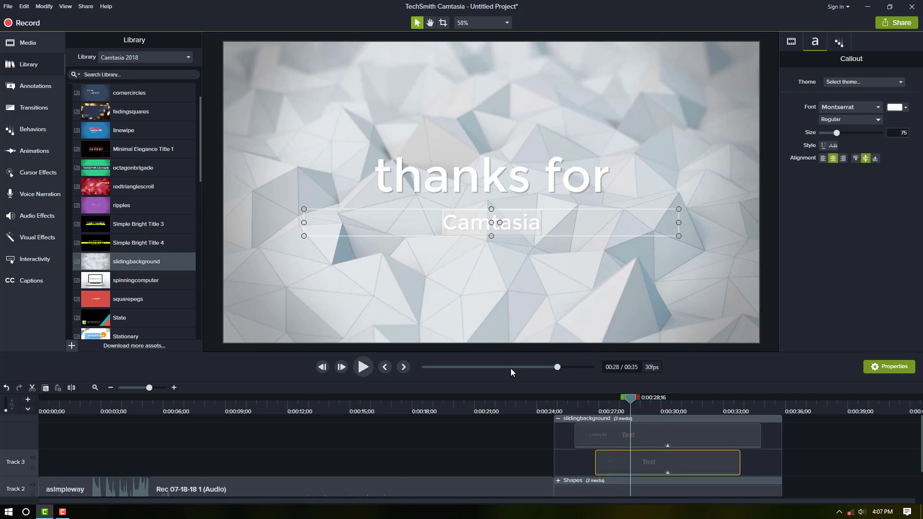
scroll(77, 476, down, 1)
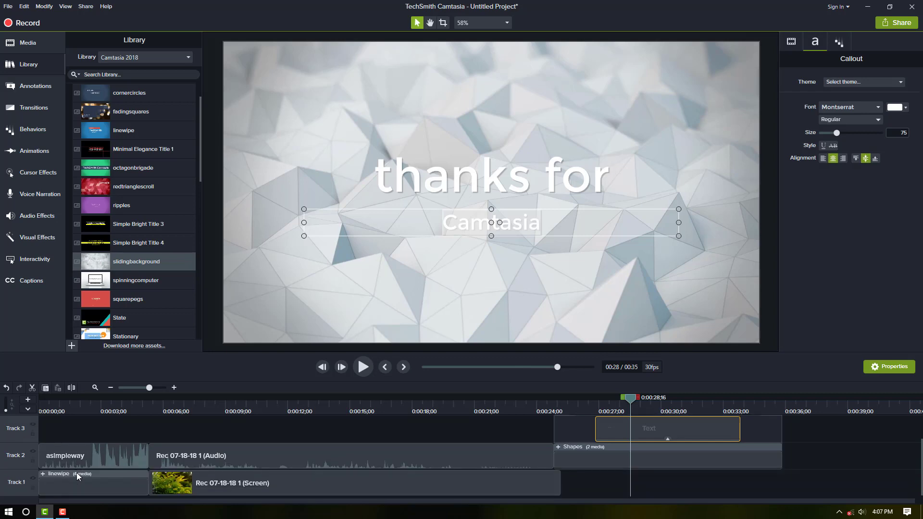
scroll(78, 477, up, 1)
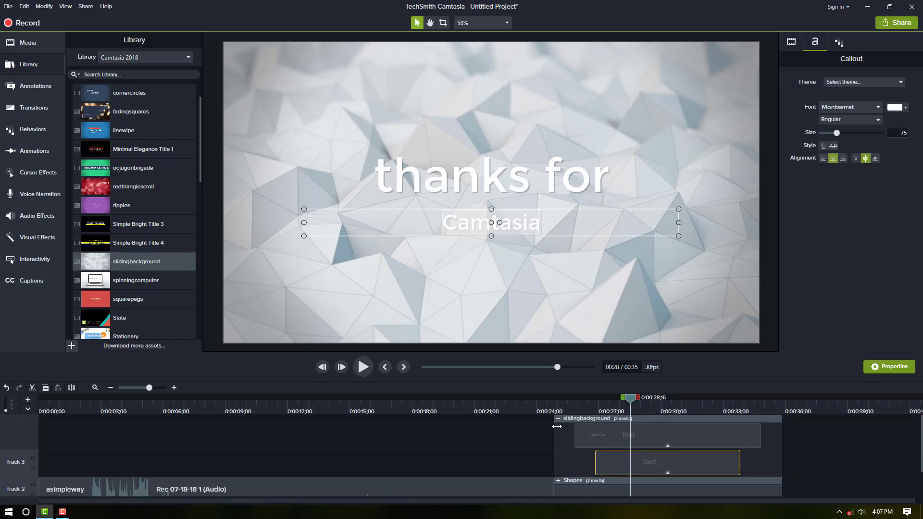
scroll(119, 266, down, 1)
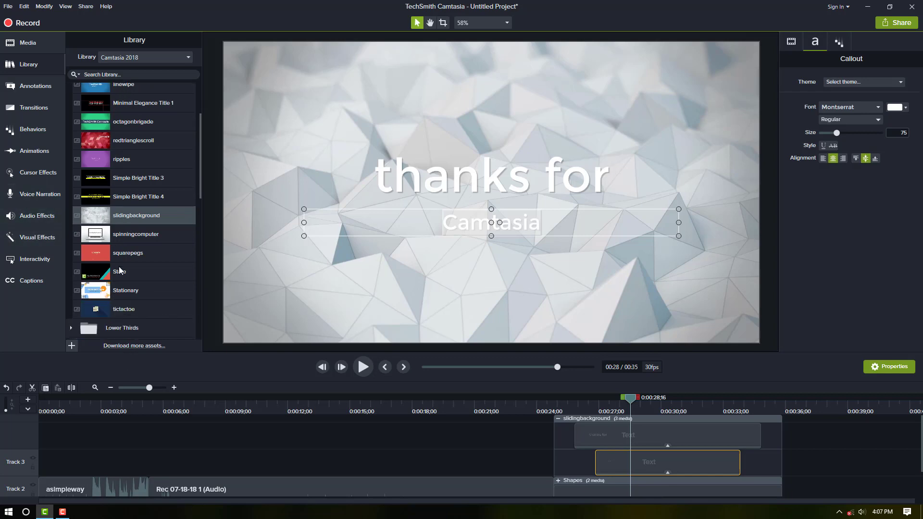
scroll(119, 267, up, 2)
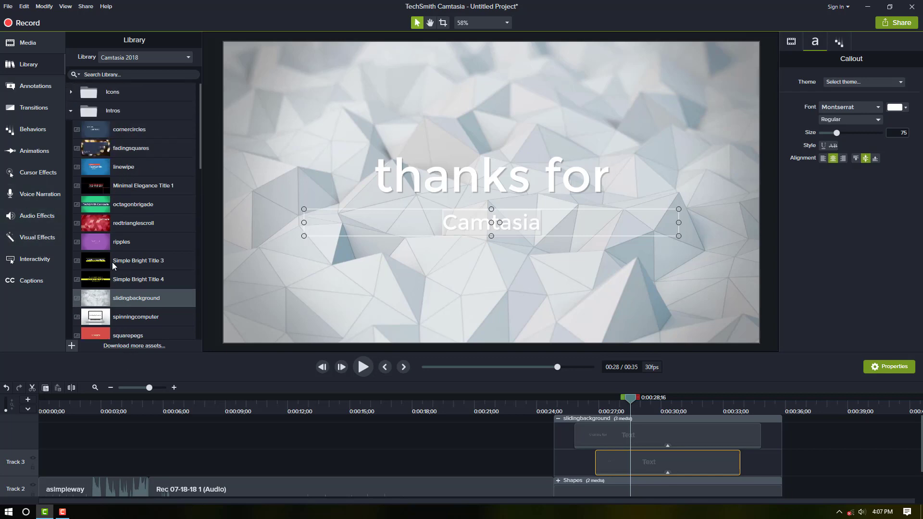
scroll(112, 261, down, 8)
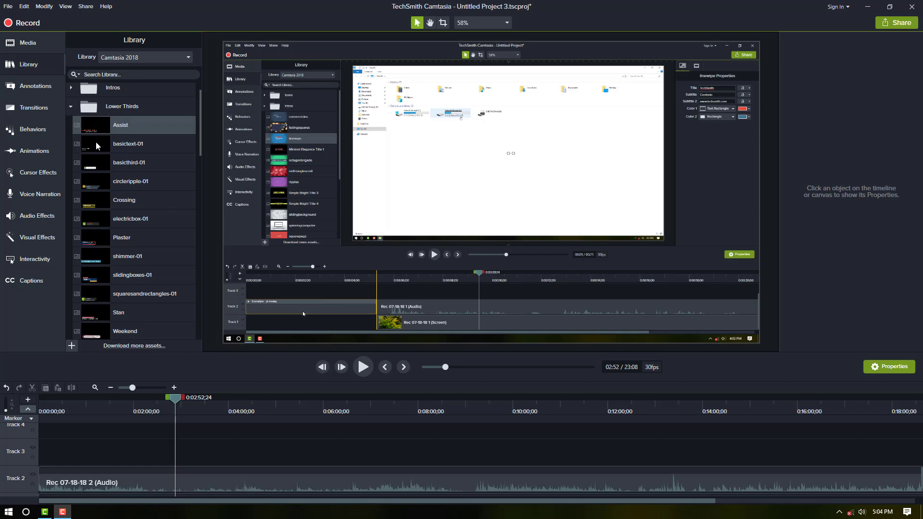
Step: Preview the Crossing and Assist clips from the library's Lower Thirds folder
click(71, 107)
click(72, 107)
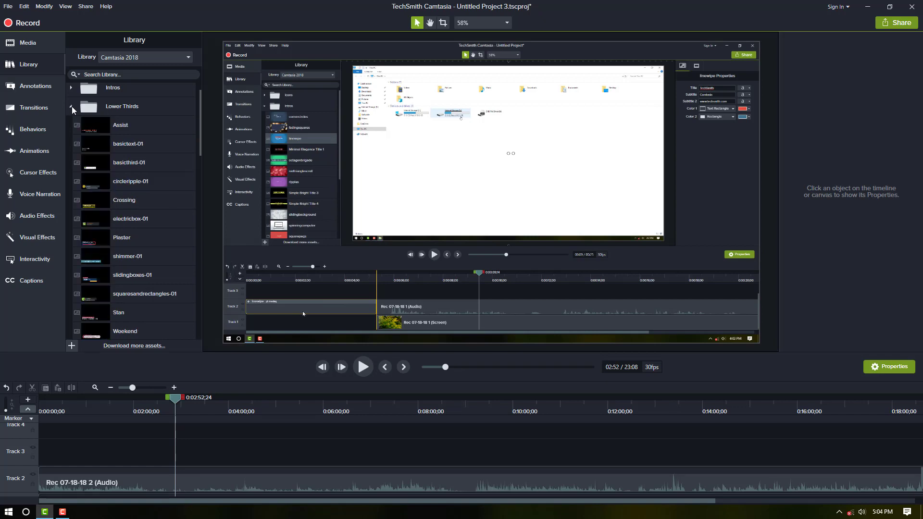
double_click(136, 203)
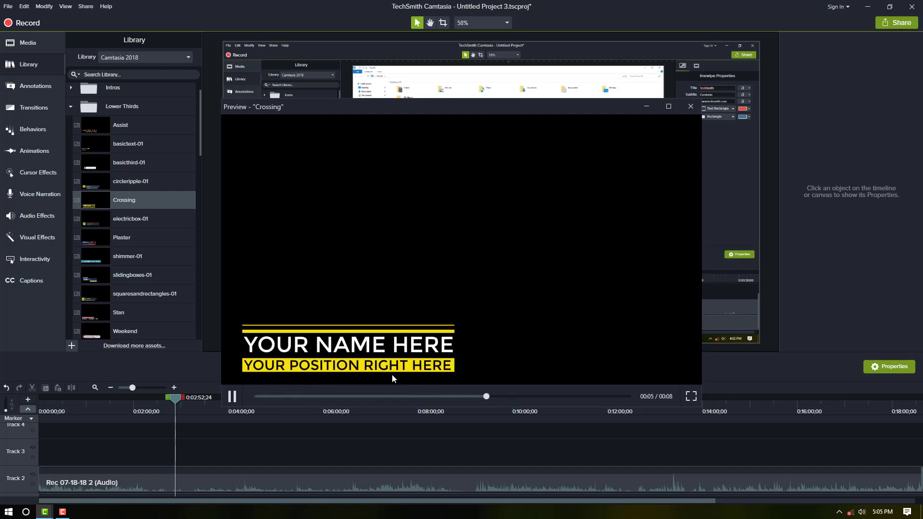
click(692, 105)
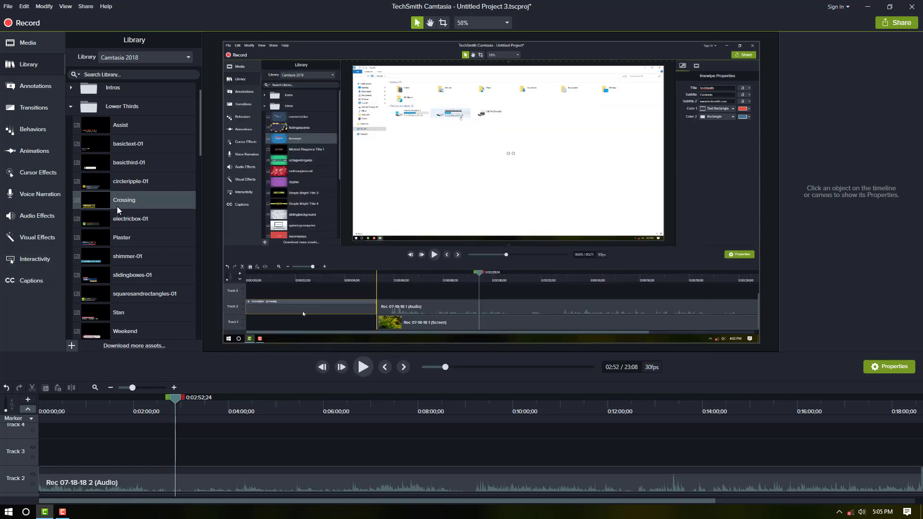
double_click(117, 127)
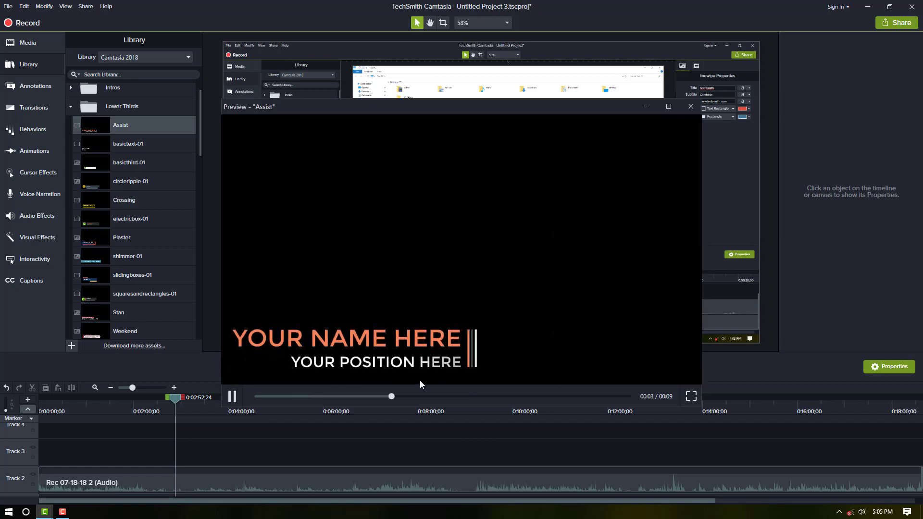
click(691, 108)
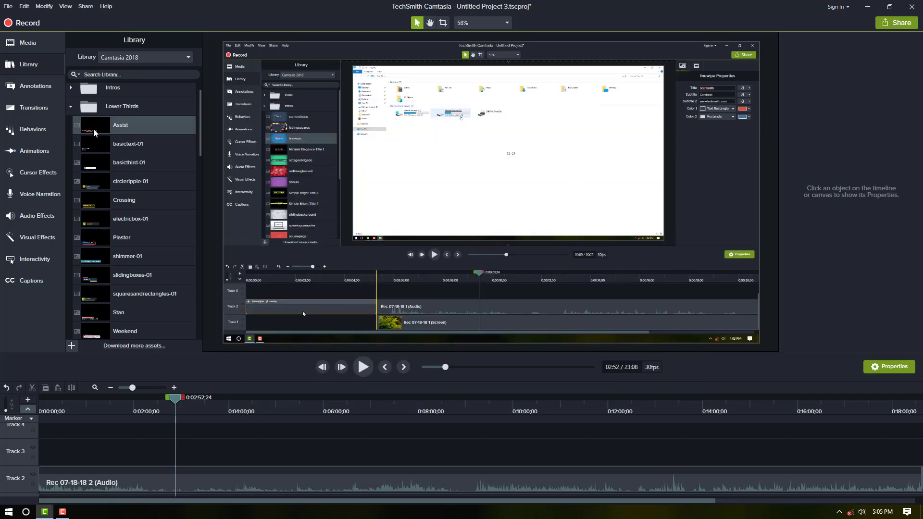
double_click(129, 128)
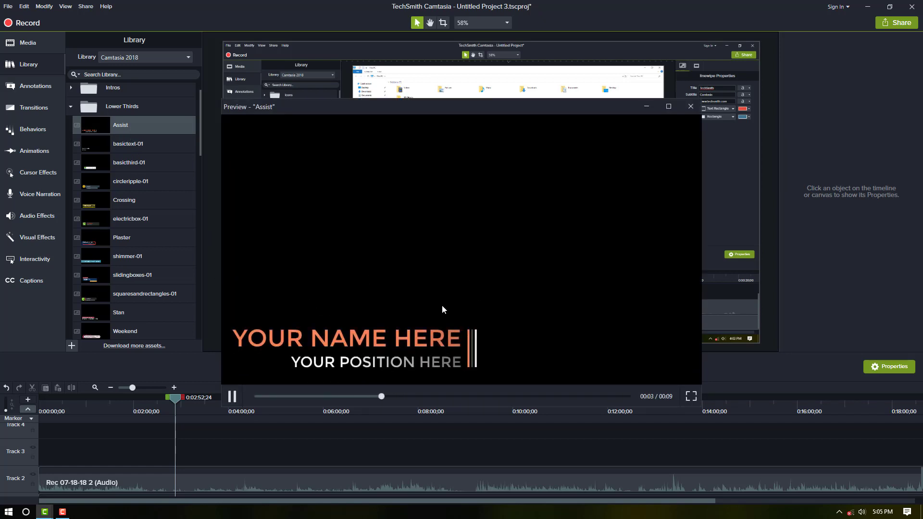
click(693, 108)
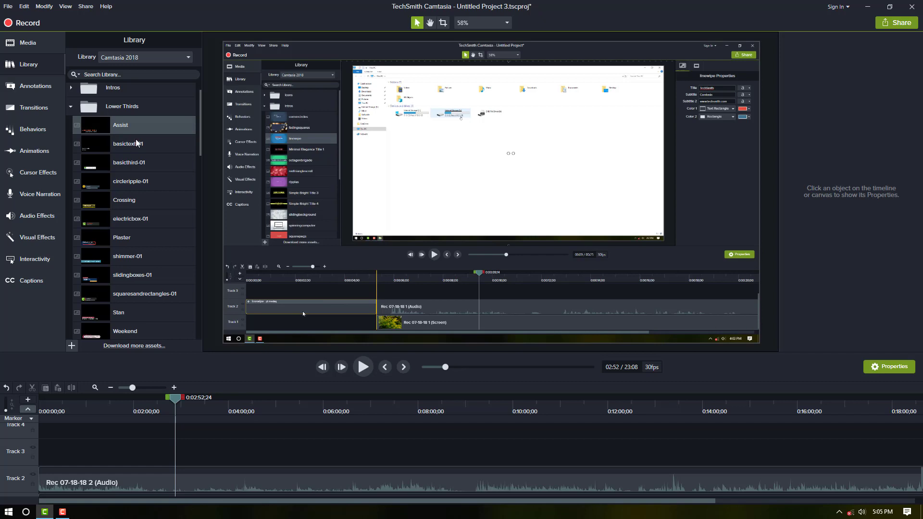
Step: Add the Assist lower third to Track 3 at about 0:05:21 and extend it to a little over a minute
drag(133, 128, 295, 471)
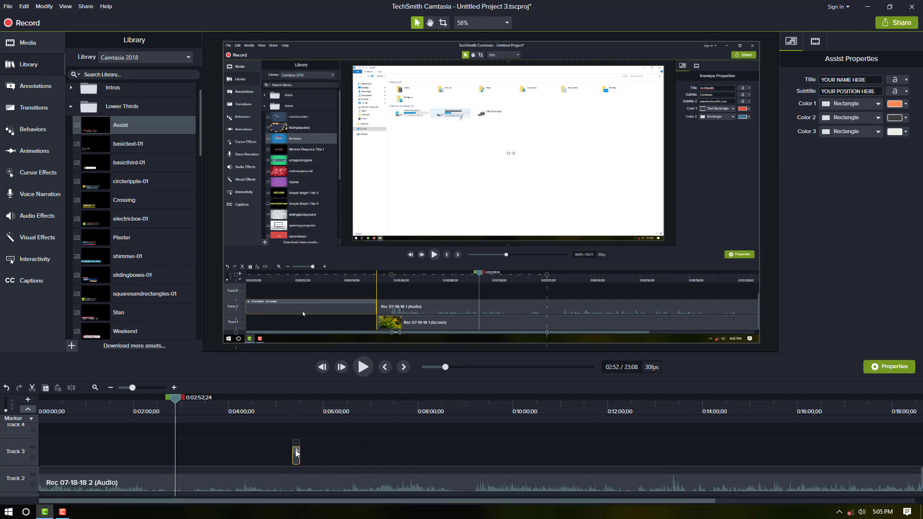
drag(298, 457, 352, 458)
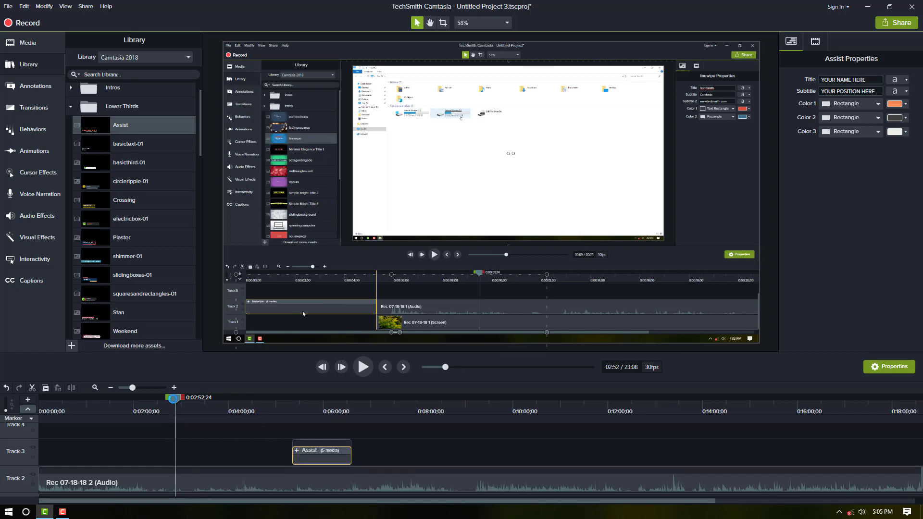
Step: Go to about 0:05:27 and replace the Assist title "YOUR NAME HERE" with the presenter's name
drag(176, 403, 298, 424)
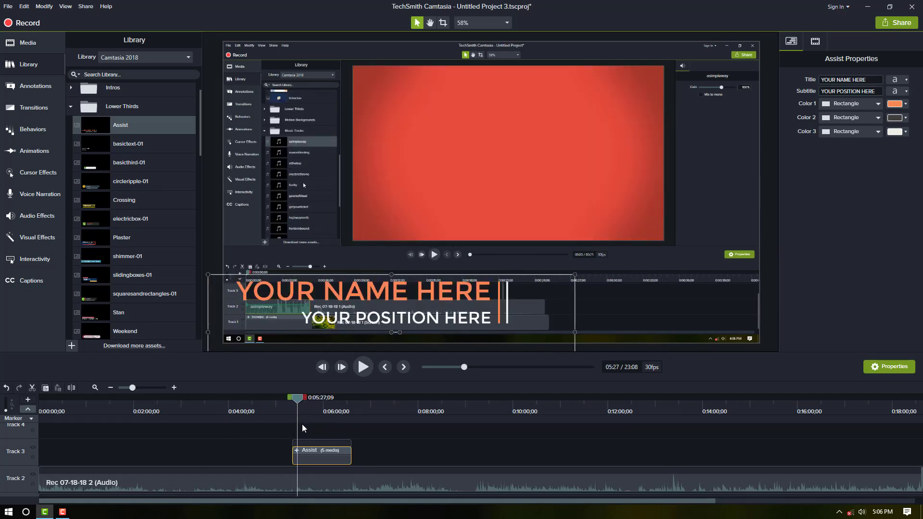
double_click(386, 293)
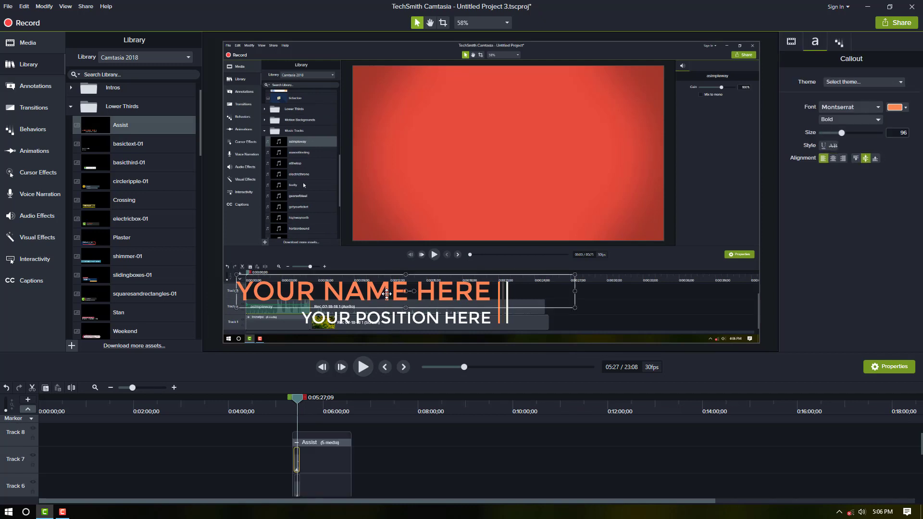
double_click(386, 294)
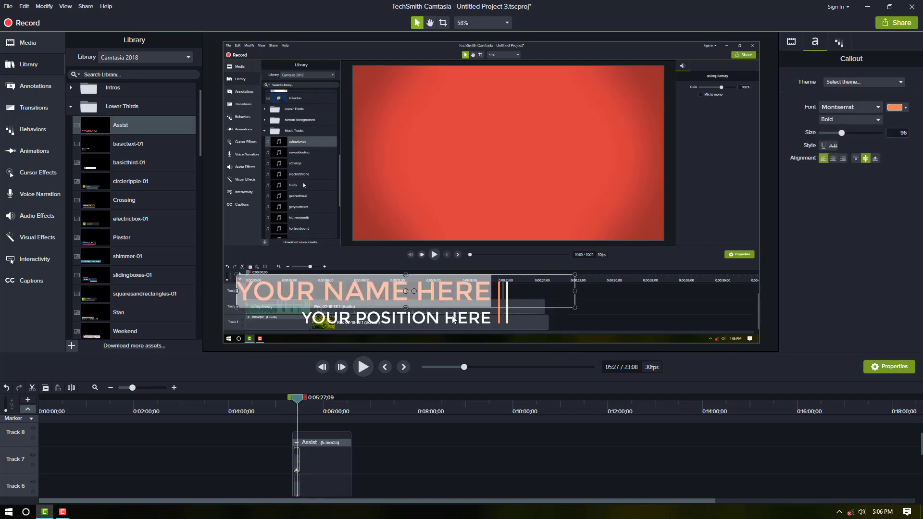
key(Delete)
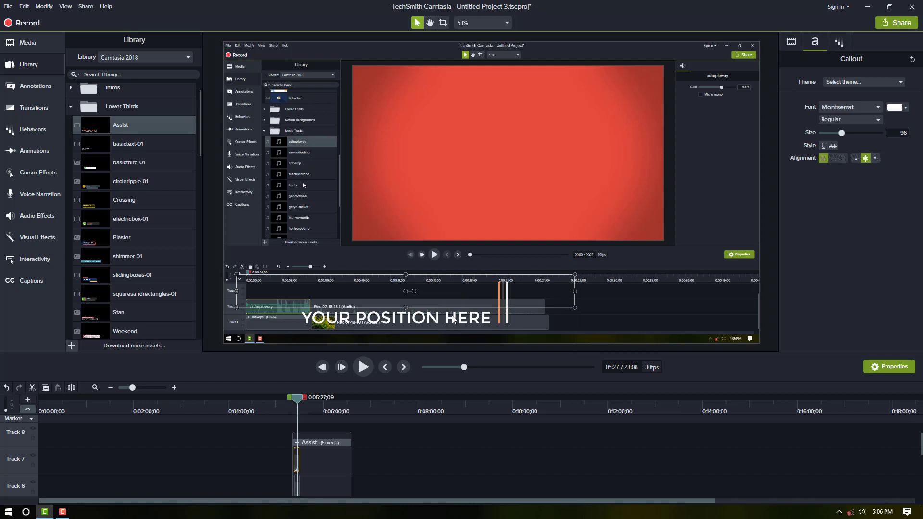
text(md s)
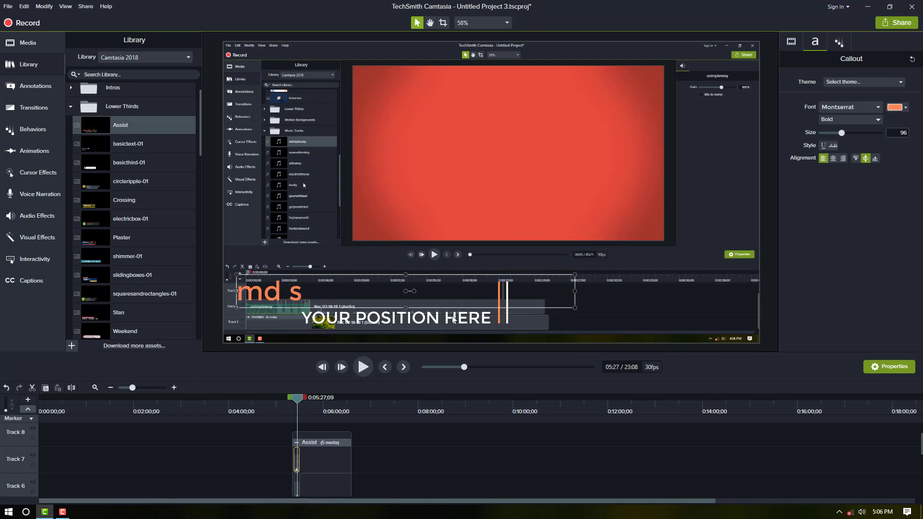
text(aifuddin)
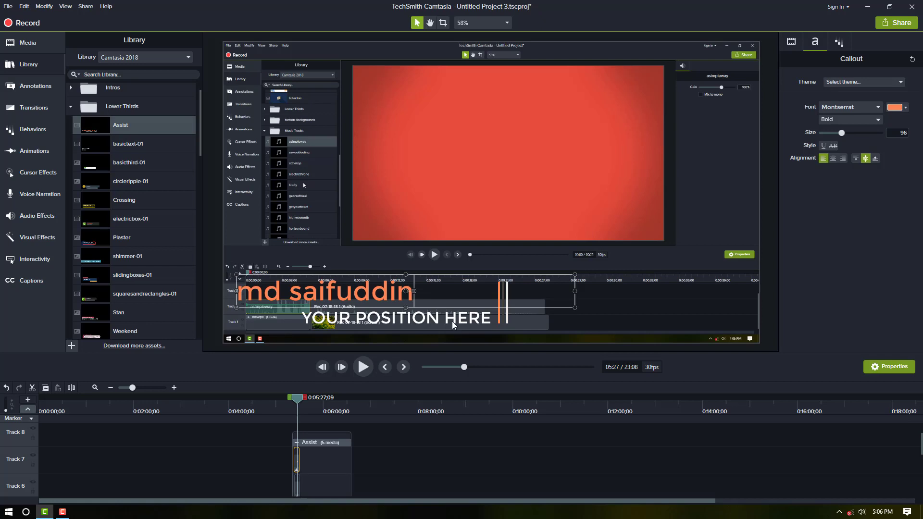
Step: Replace the Assist subtitle "YOUR POSITION HERE" with "black stone channel"
click(452, 317)
key(BackSpace)
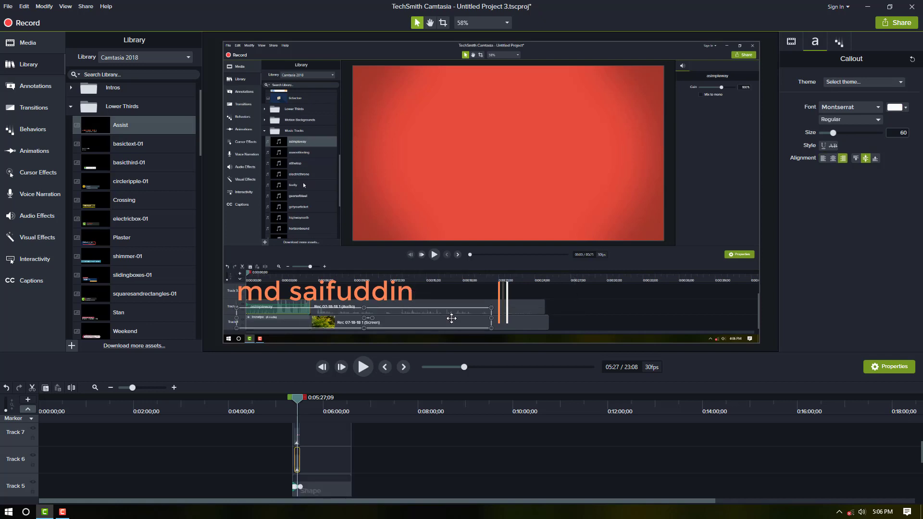
text(N)
key(BackSpace)
text(black sto)
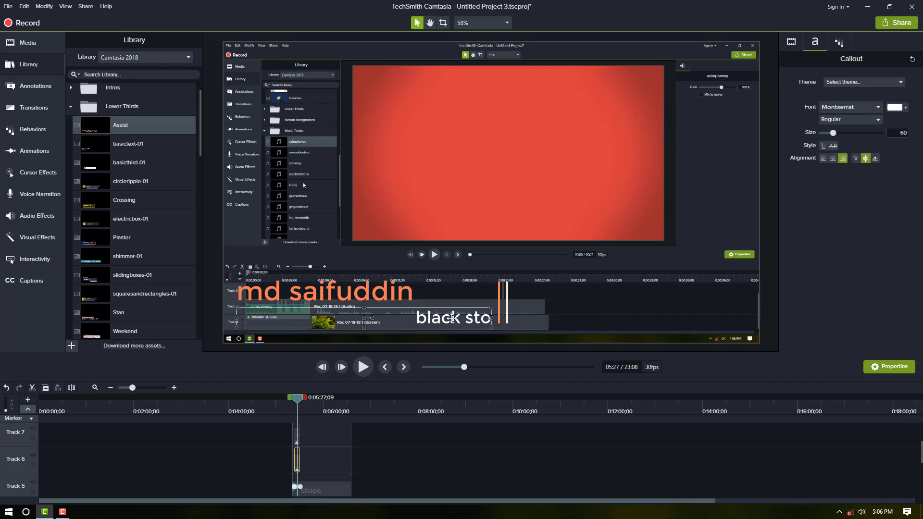
text(ne)
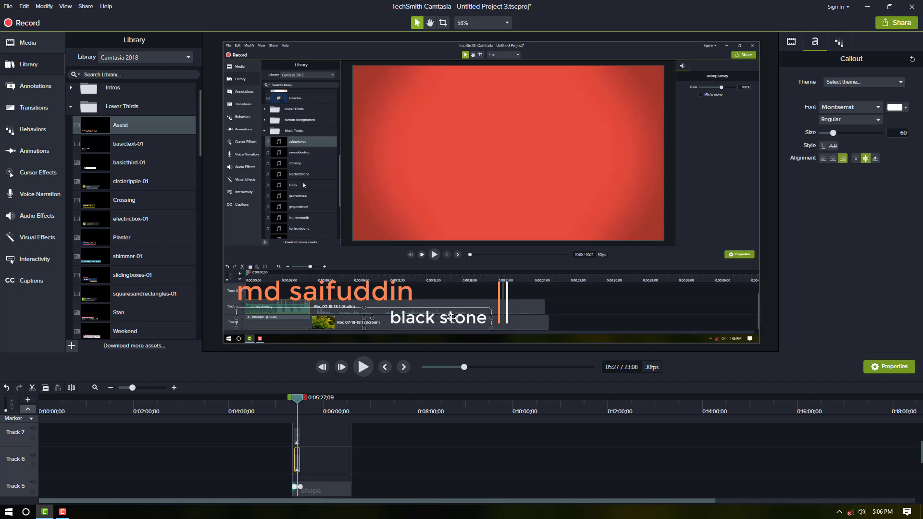
text( ch)
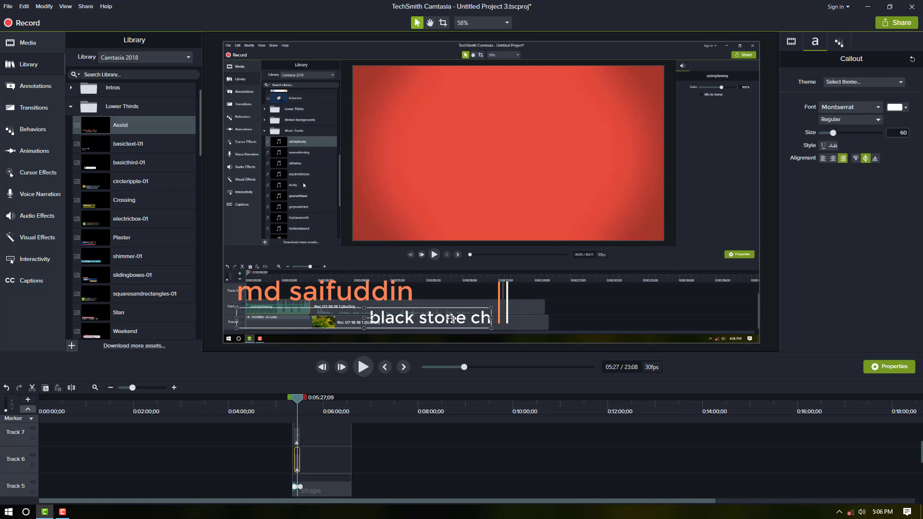
text(annek)
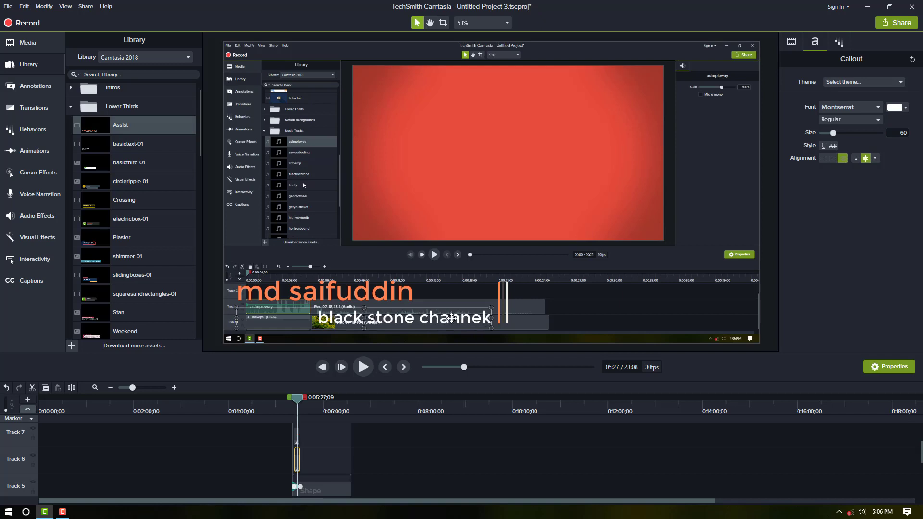
key(BackSpace)
text(l)
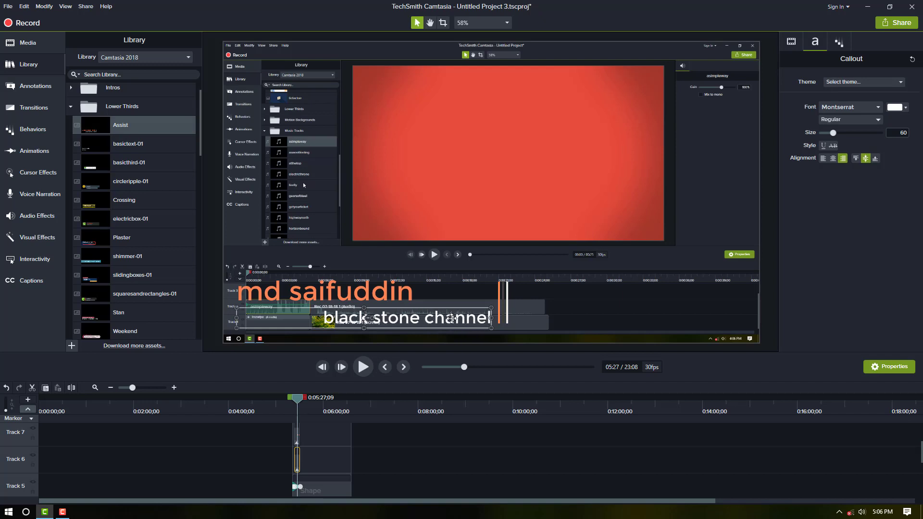
Step: Shrink the Assist title to text size 63 and the subtitle to 42 so their boxes match in width
click(385, 289)
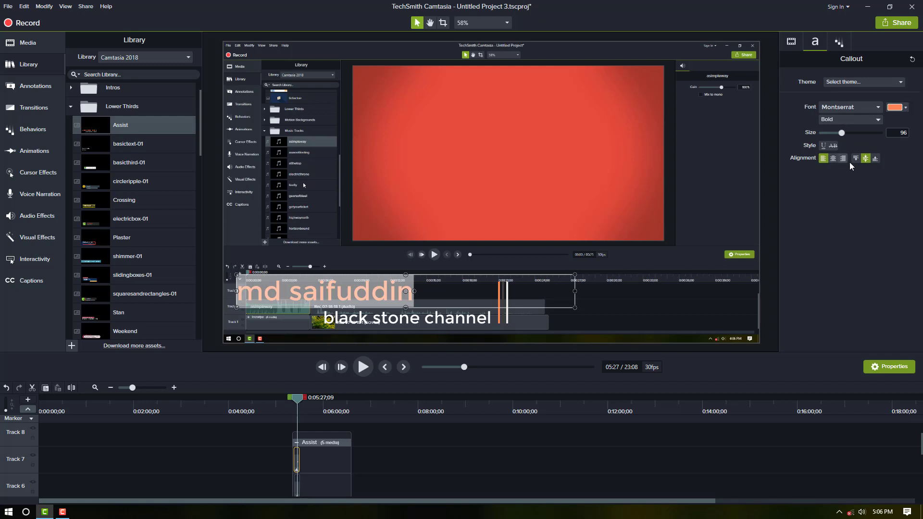
click(574, 291)
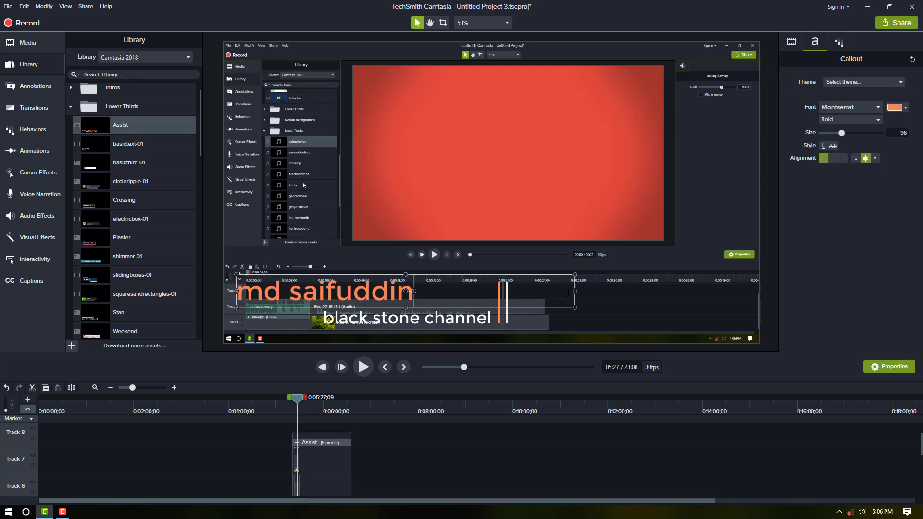
drag(575, 292, 349, 287)
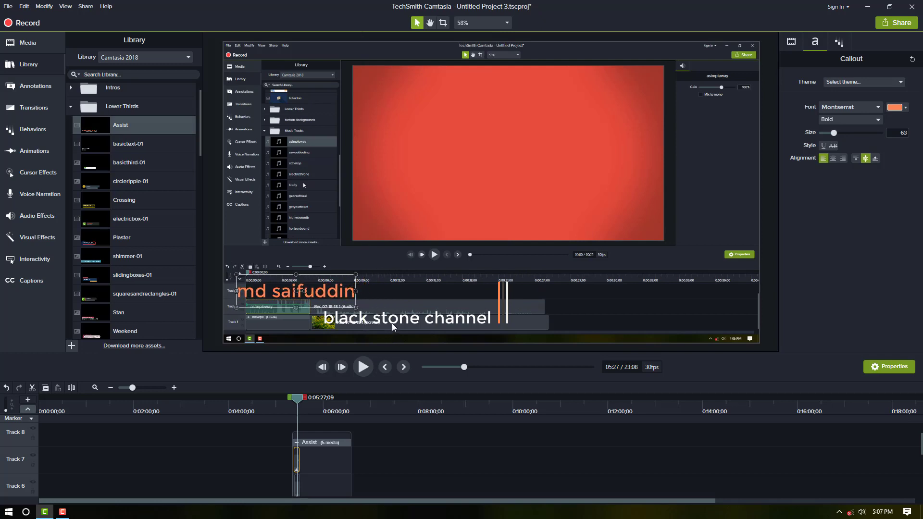
click(392, 327)
drag(492, 318, 356, 305)
Step: Move the Assist title and subtitle to the lower-right corner of the video frame, with the subtitle directly beneath the title
click(304, 291)
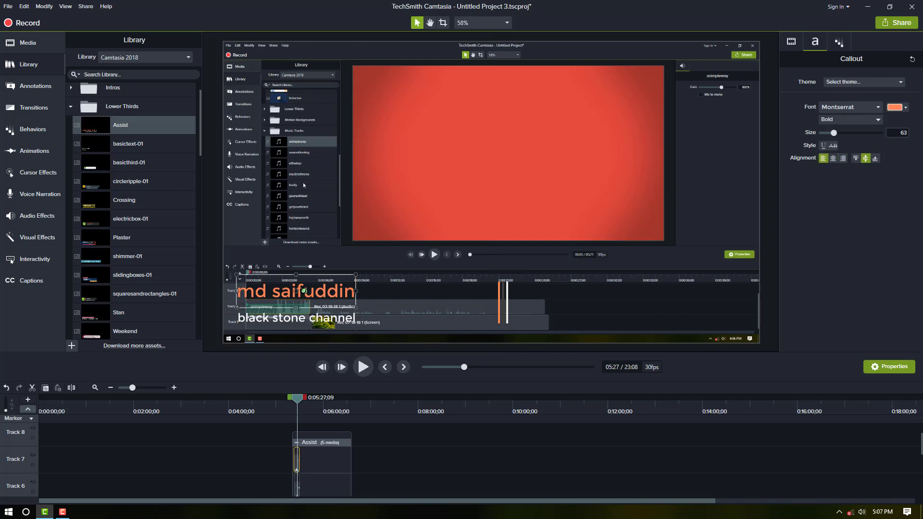
drag(303, 291, 659, 296)
drag(301, 316, 687, 314)
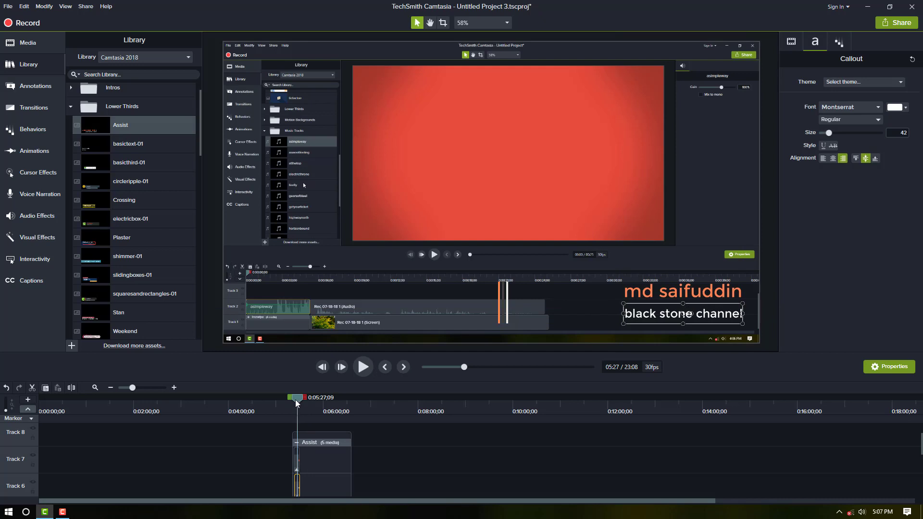
Step: Play the Assist lower third from its start at about 0:05:21 until about 0:05:34 to check its animation
mouse_move(295, 397)
mouse_down()
mouse_move(282, 399)
mouse_move(290, 399)
mouse_up()
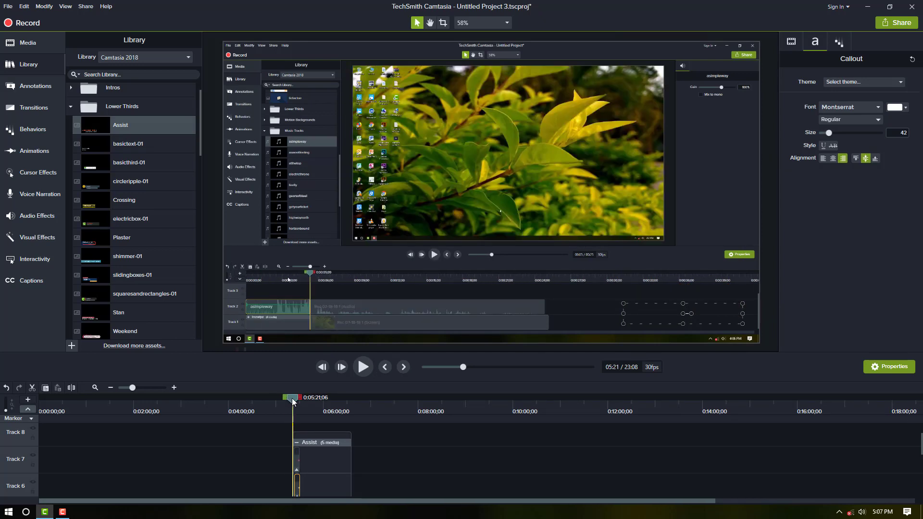
drag(298, 403, 291, 404)
key(space)
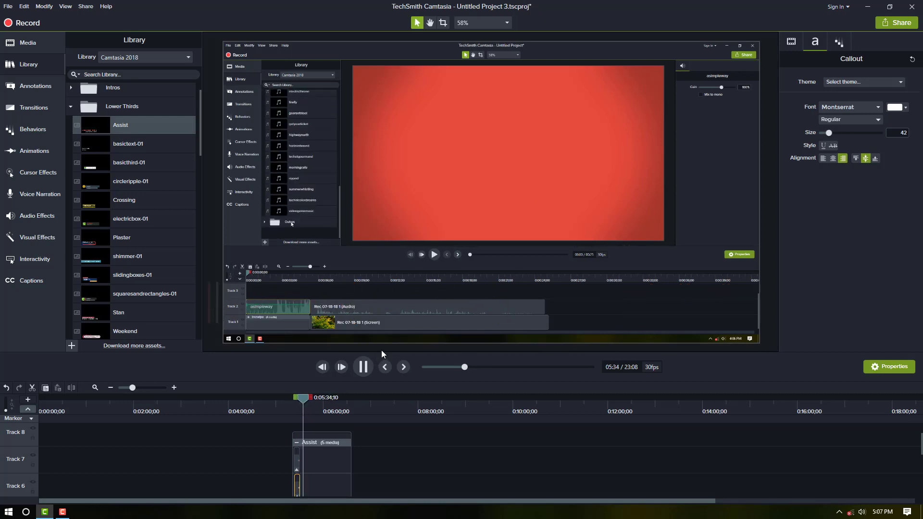
key(space)
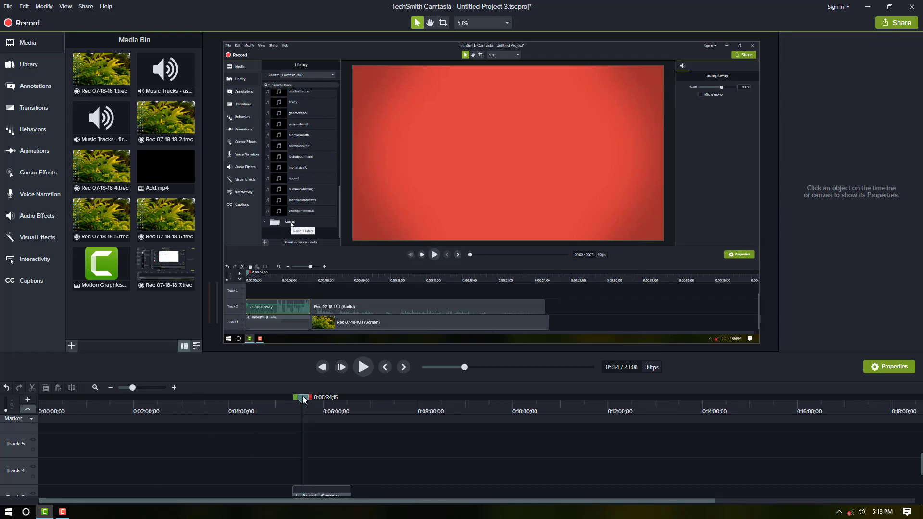
drag(304, 399, 295, 402)
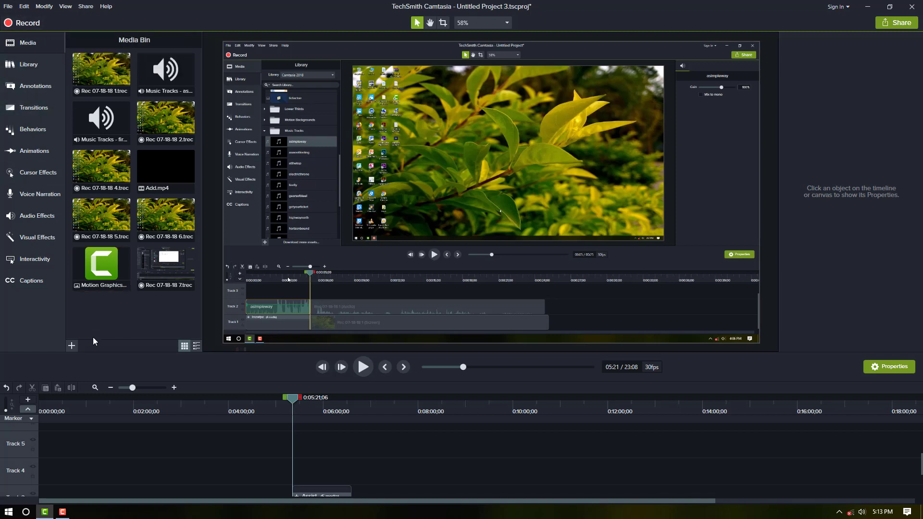
click(71, 346)
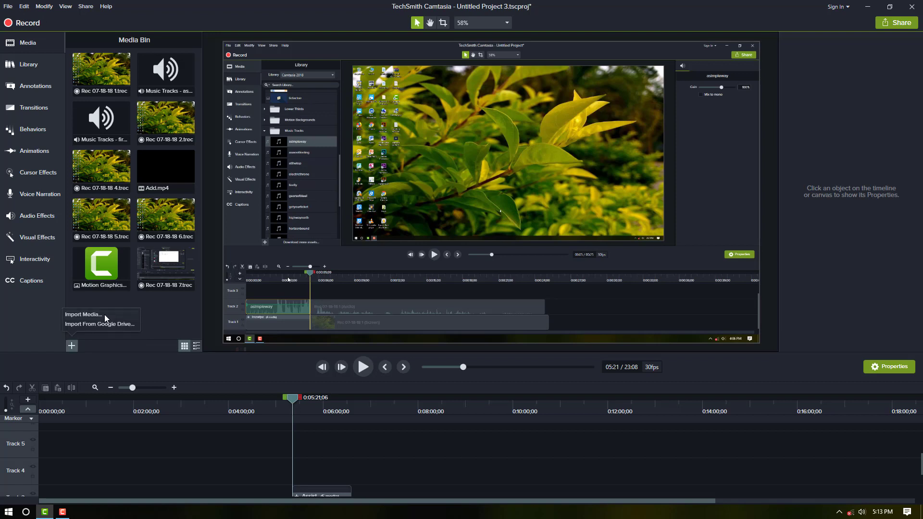
click(105, 315)
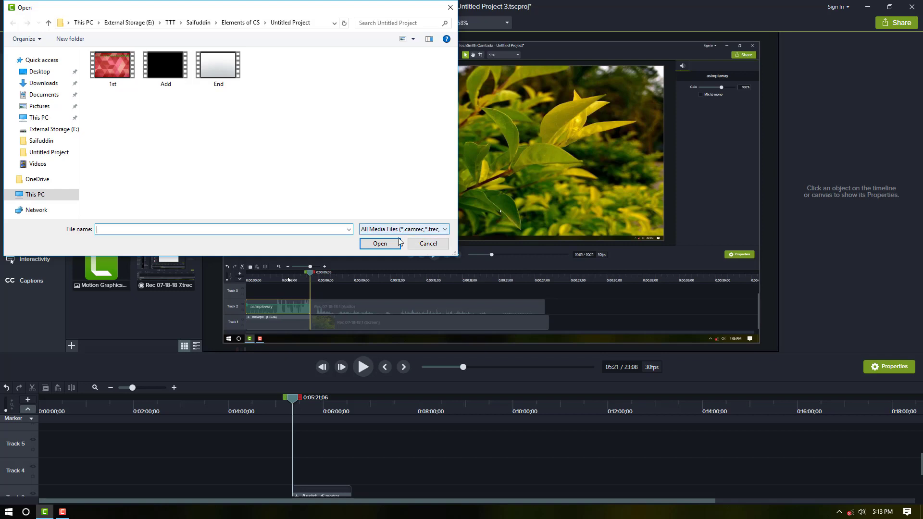
click(432, 245)
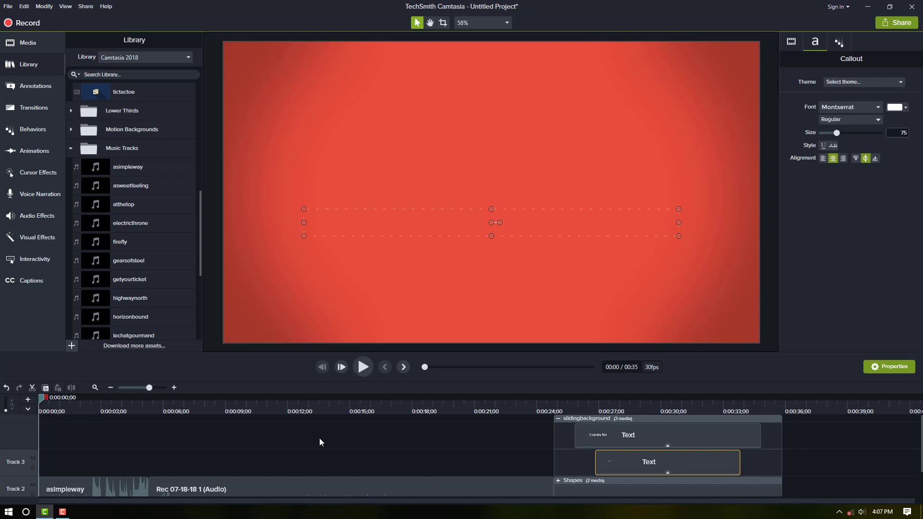
Step: Bring up the screen recorder to view its controls, and return to the project in the editor
click(8, 22)
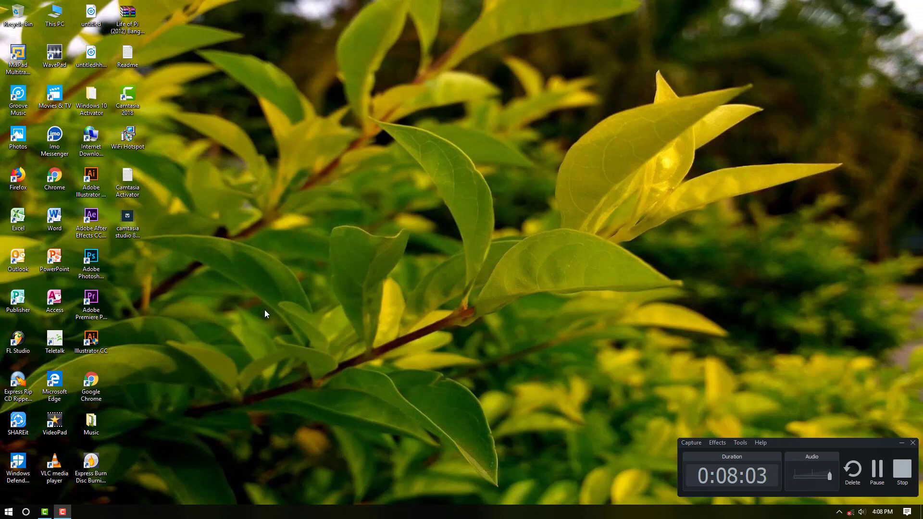
click(63, 512)
click(63, 512)
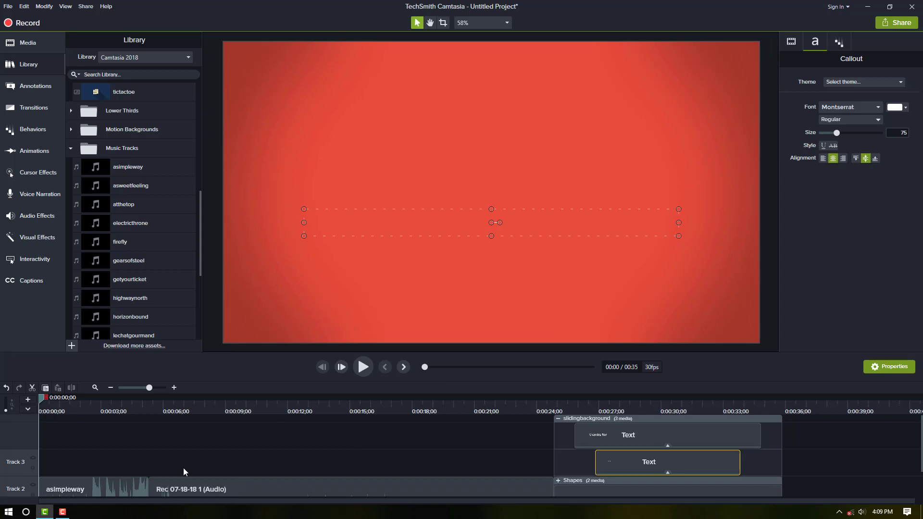
Step: Play the project from its start to its end, pausing at about 0:00:13, and return the playhead to about 0:00:02
scroll(163, 474, down, 1)
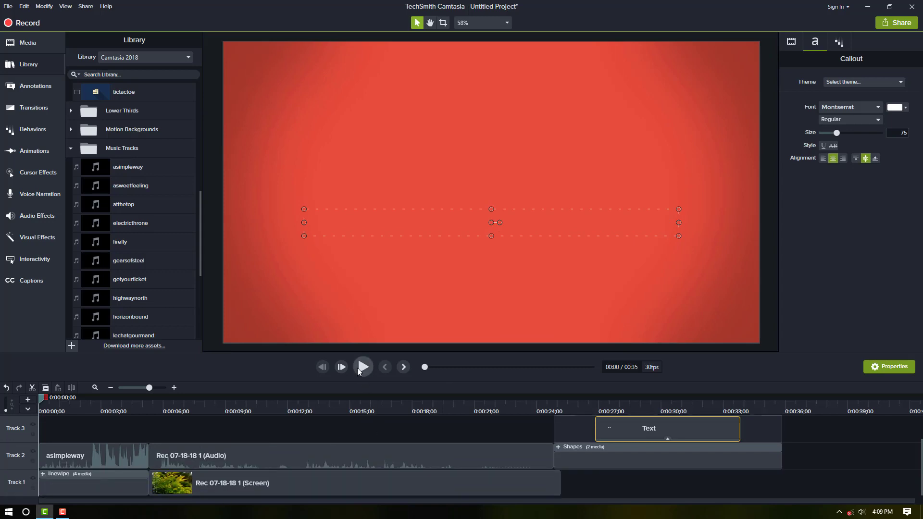
click(361, 368)
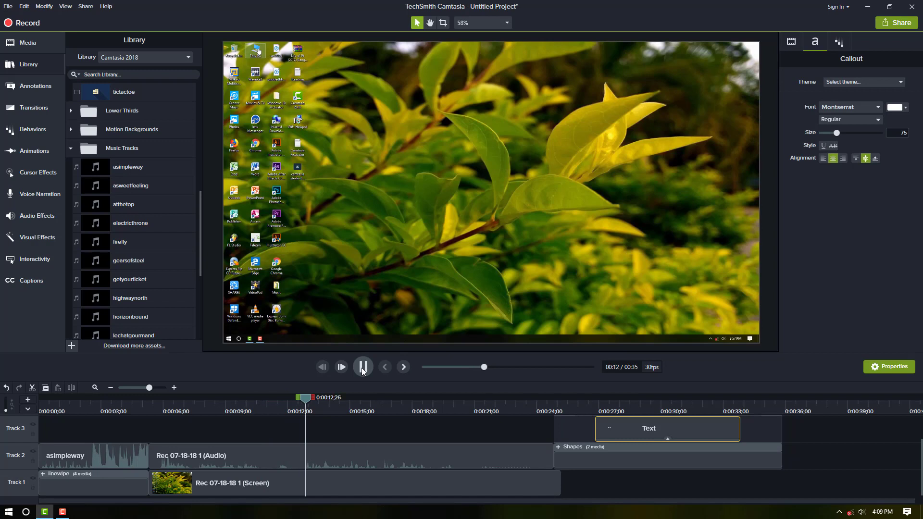
click(363, 367)
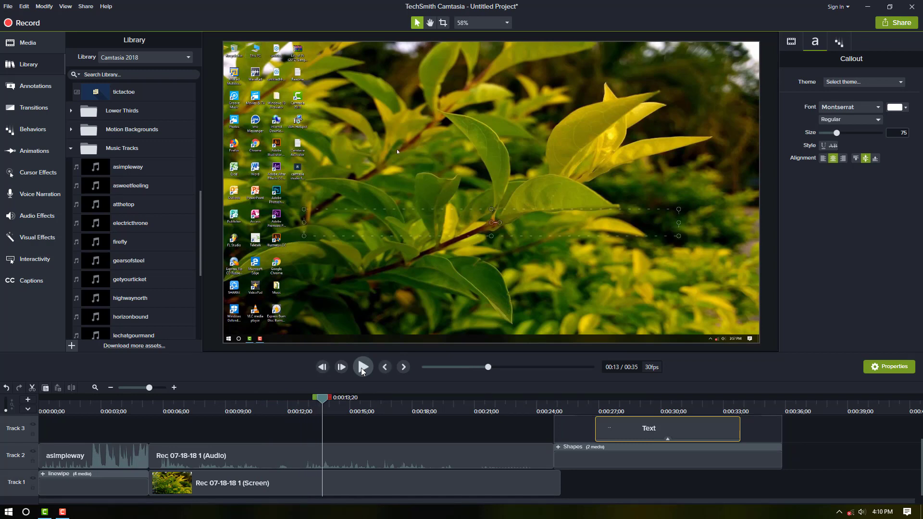
click(362, 368)
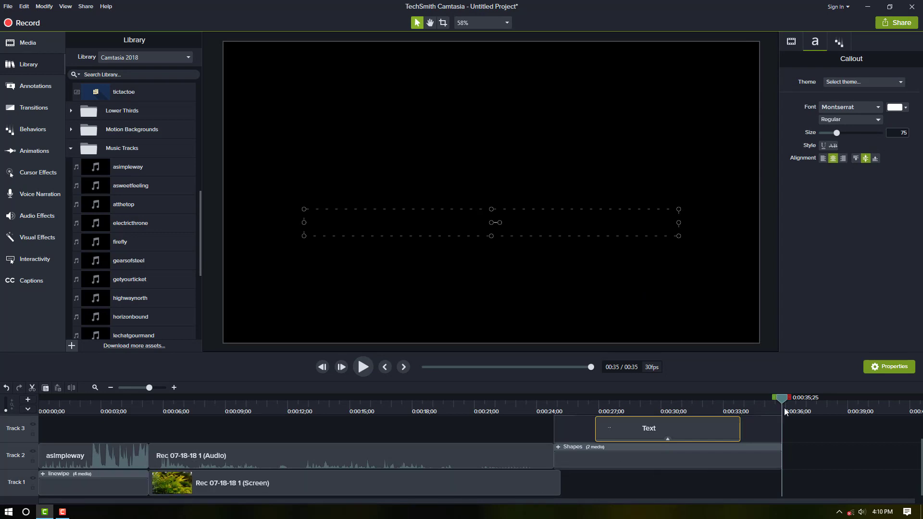
drag(787, 401, 86, 452)
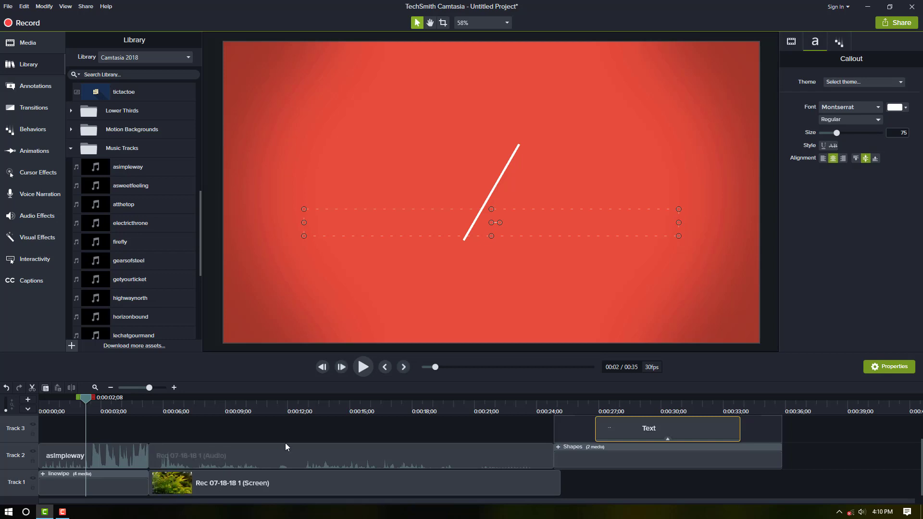
Step: Separate the system audio from the Rec 07-18-18 1 (Screen) clip on Track 1
right_click(281, 463)
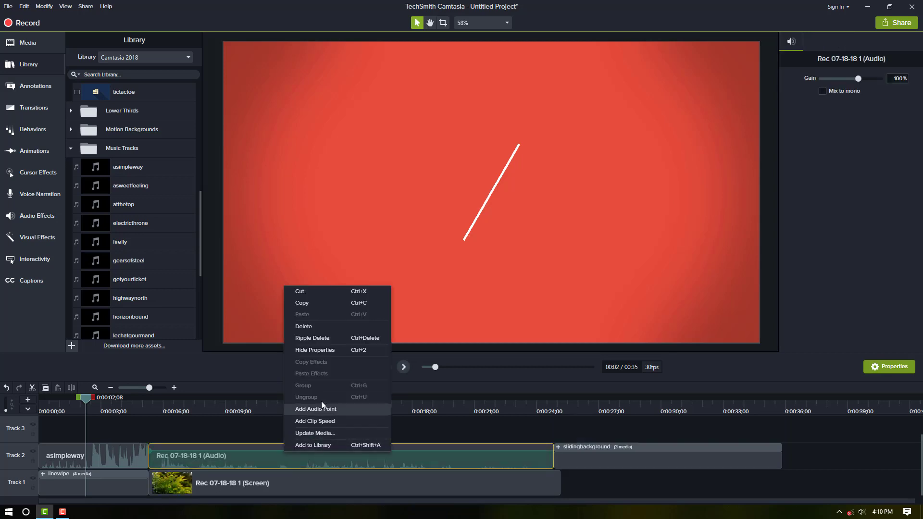
click(409, 426)
right_click(368, 480)
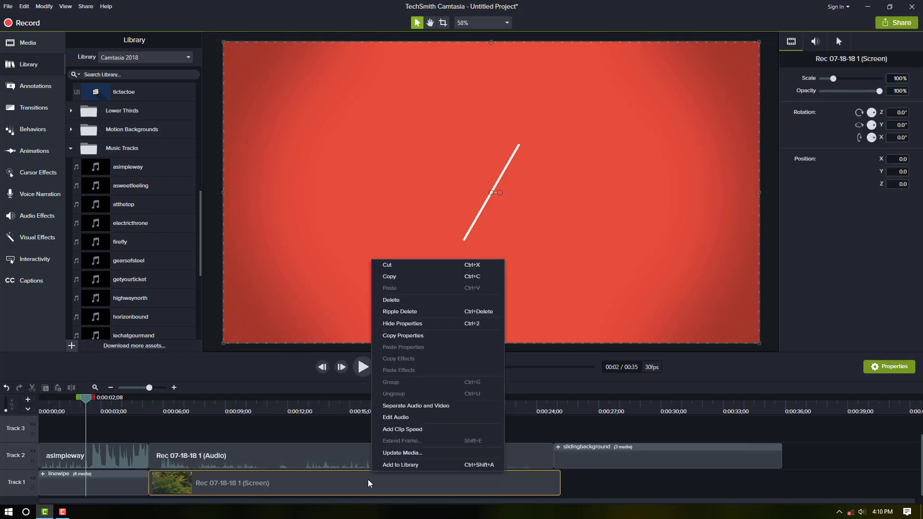
click(437, 411)
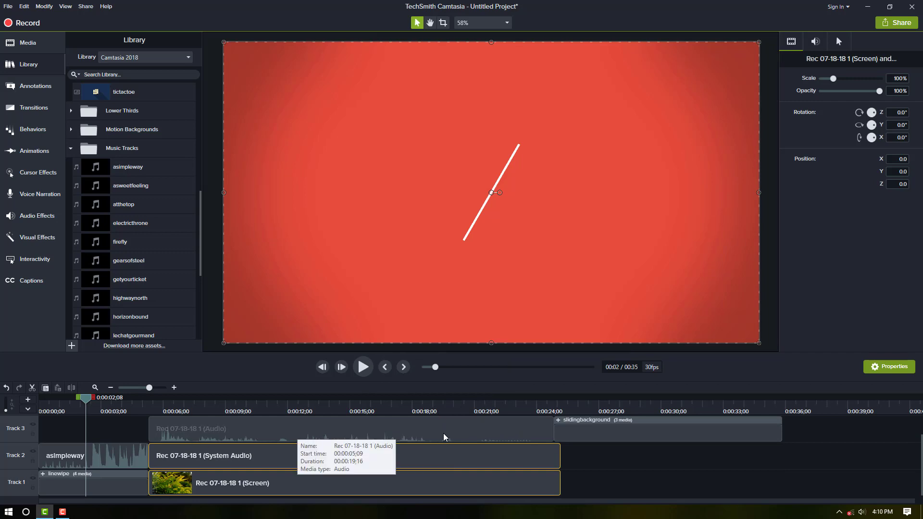
Step: Delete the Rec 07-18-18 1 (Audio) clip from Track 3 and try moving the screen clip along Track 1
click(243, 431)
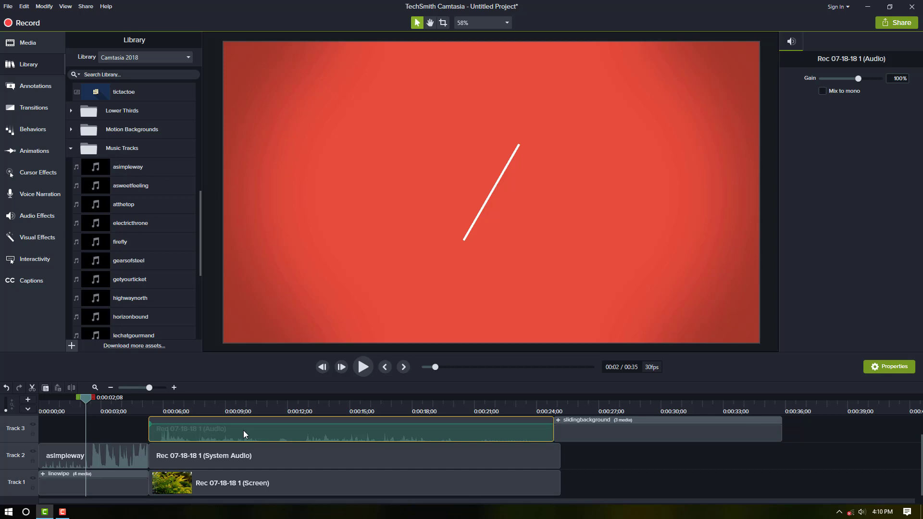
key(Delete)
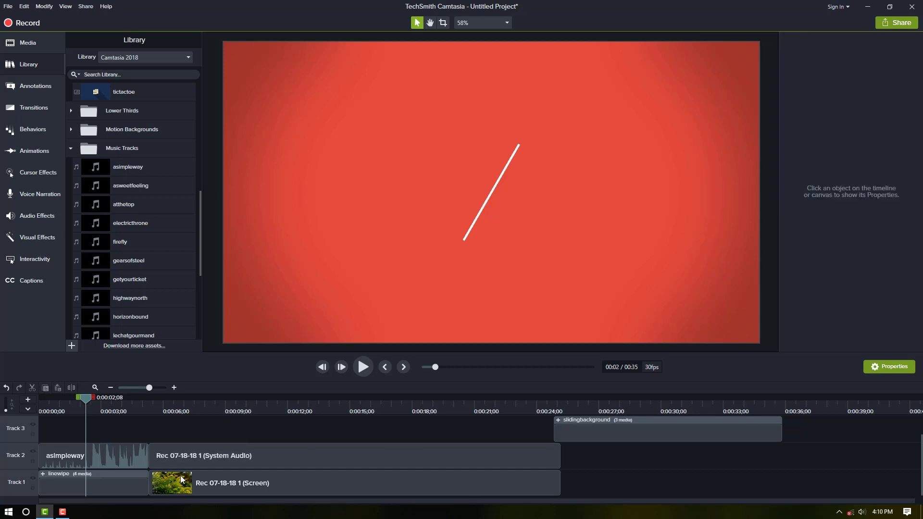
drag(164, 481, 597, 483)
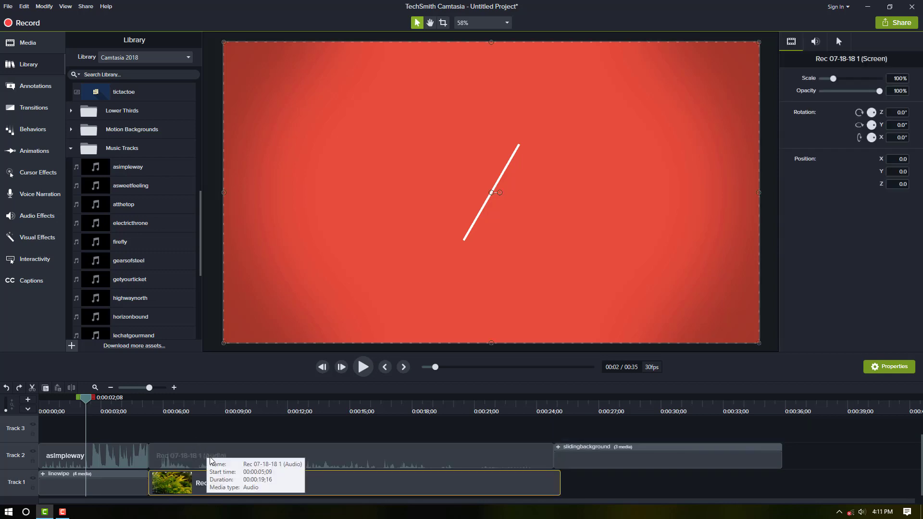
Step: Try the Rec 07-18-18 1 (Audio) clip's volume at 500% and lower it to about 93%
click(191, 461)
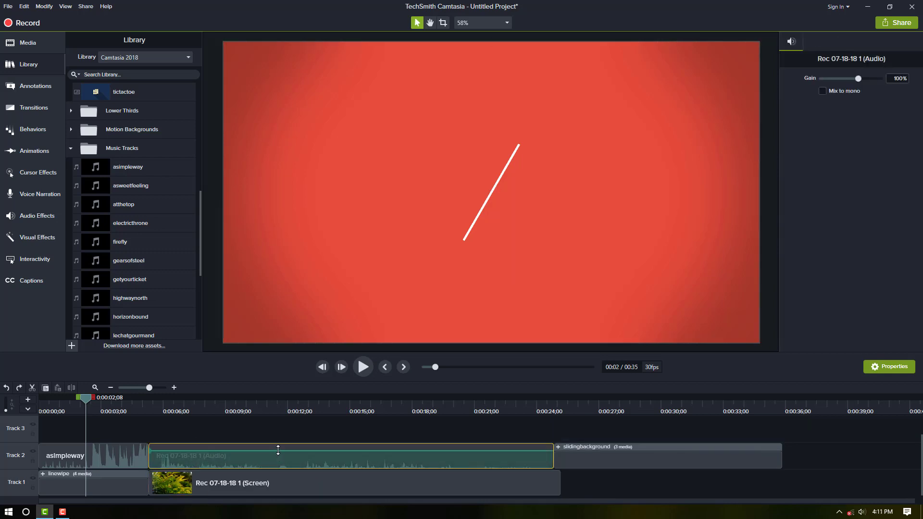
drag(278, 450, 282, 441)
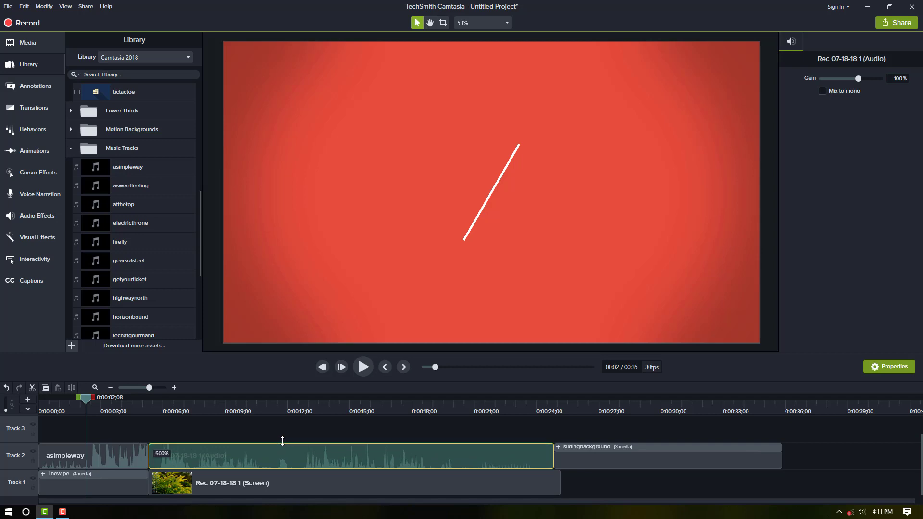
drag(279, 443, 279, 456)
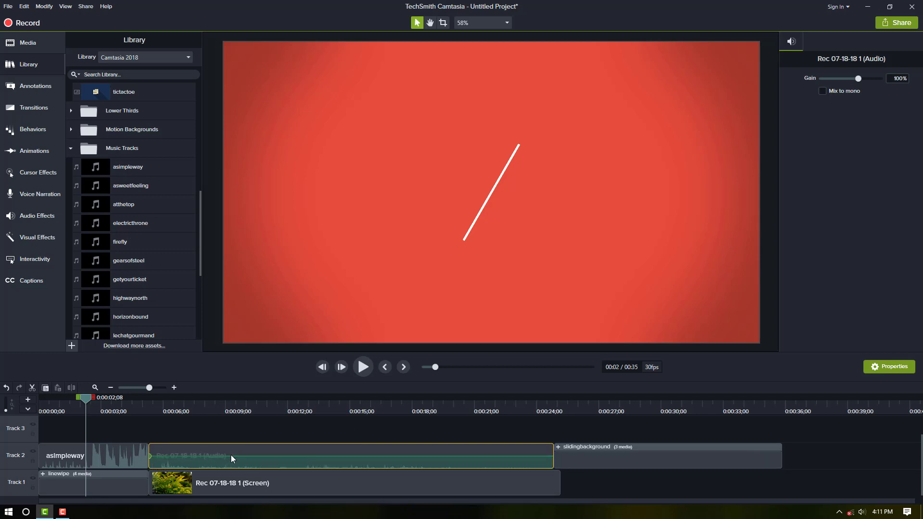
drag(230, 456, 233, 454)
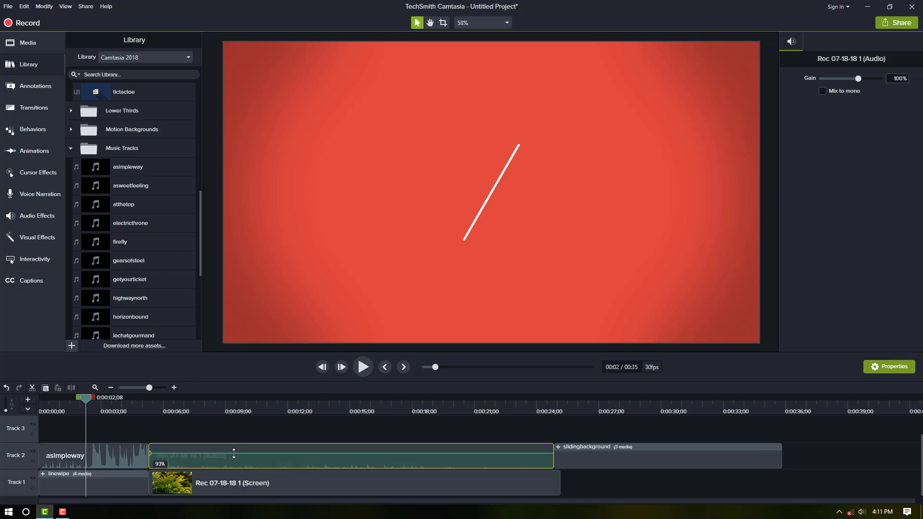
right_click(229, 458)
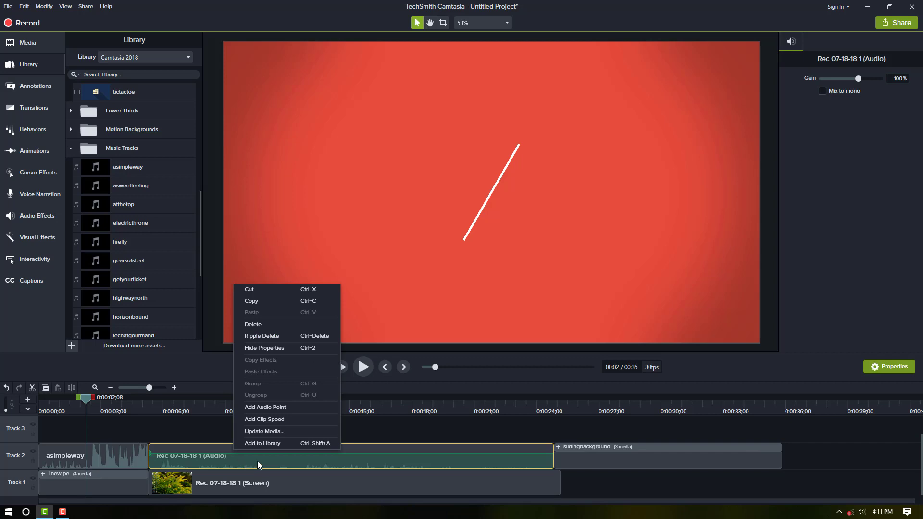
click(214, 426)
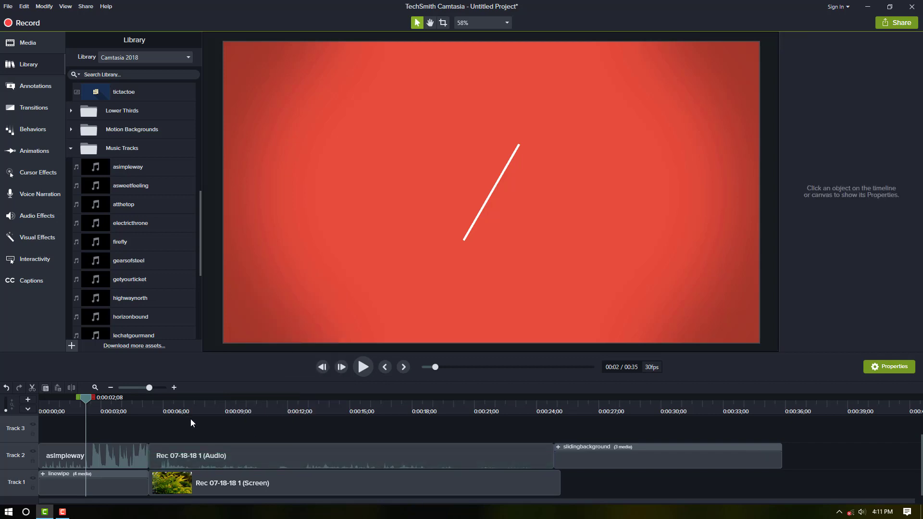
Step: Apply the Noise Removal, Volume Leveling and Clip Speed audio effects to the Rec 07-18-18 1 (Audio) clip on Track 2
click(40, 223)
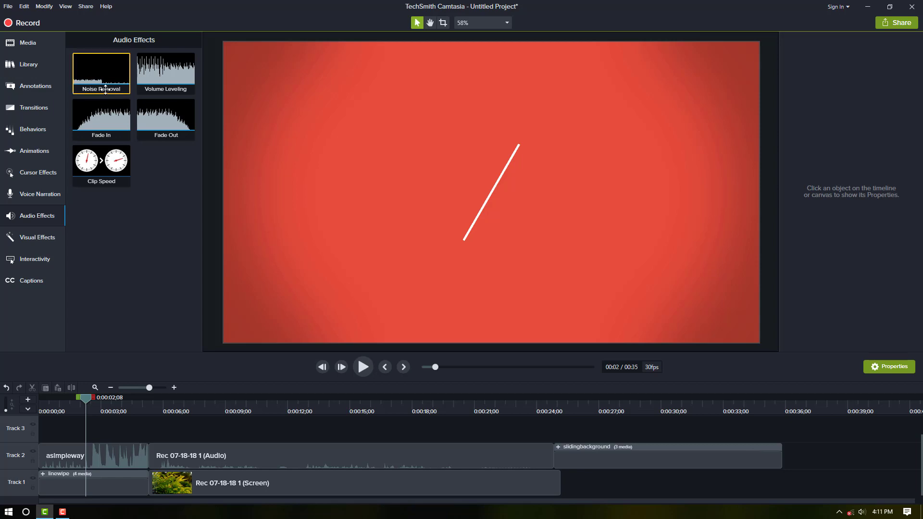
drag(105, 89, 208, 457)
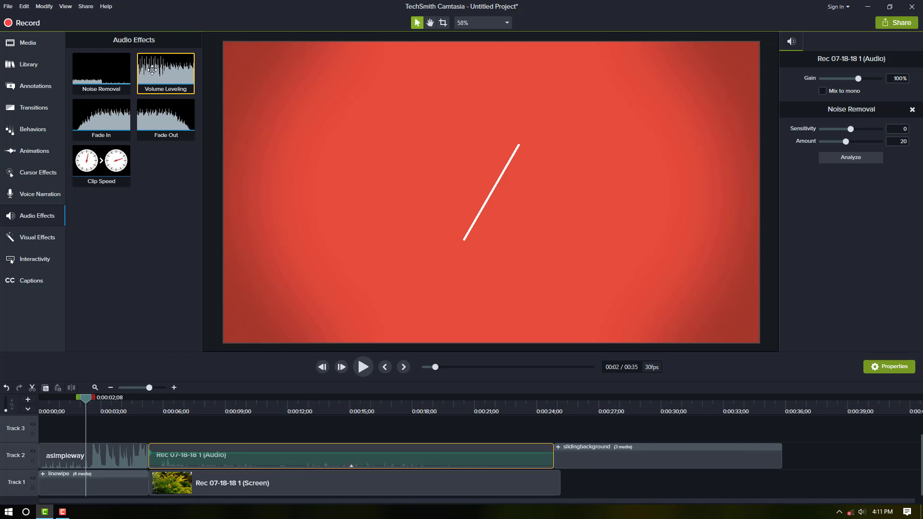
drag(152, 70, 237, 452)
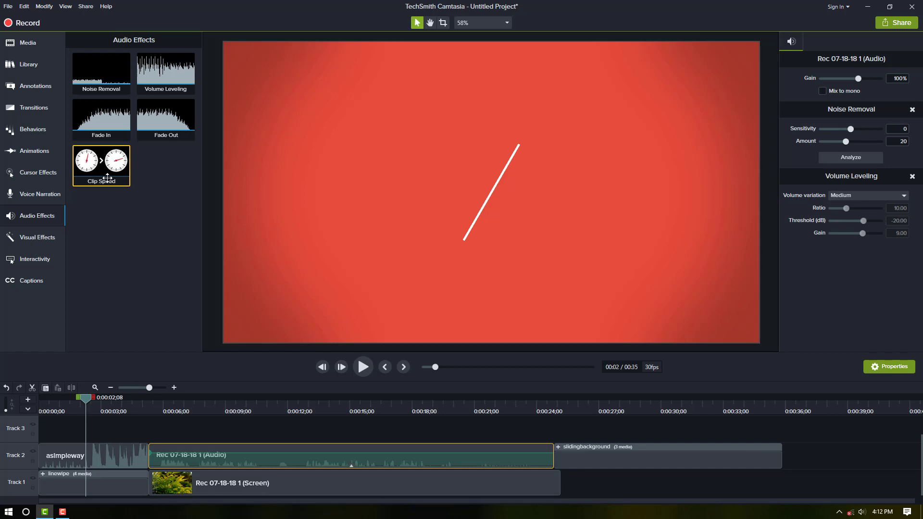
drag(106, 178, 240, 455)
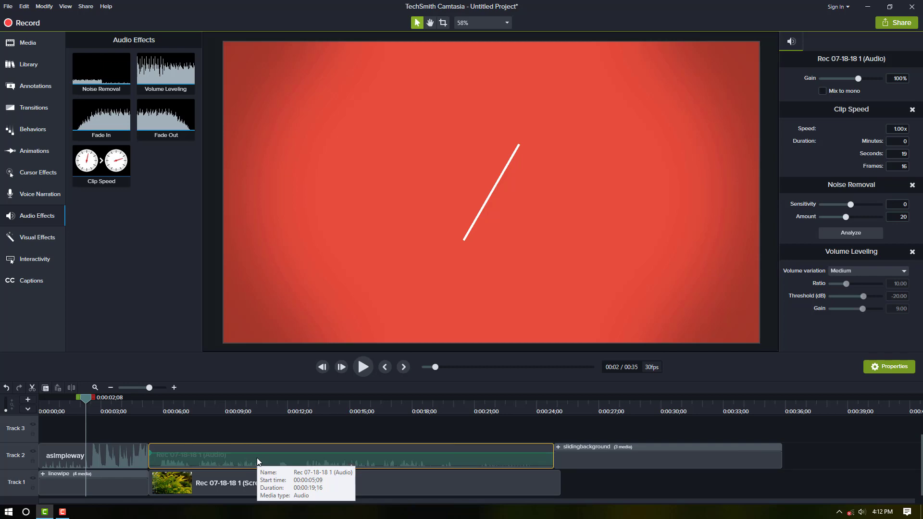
Step: Move the slidingbackground group to Track 1 beyond the other clips and speed the audio clip up to about 1.05x
click(351, 465)
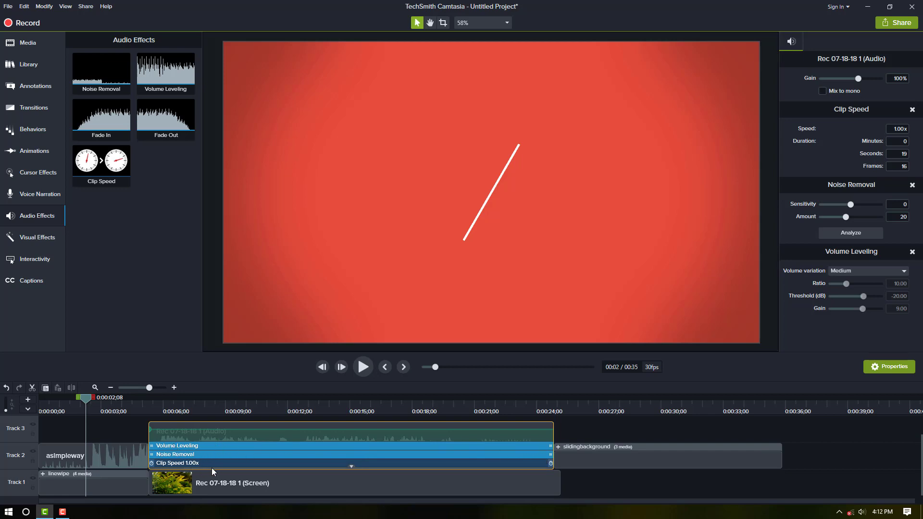
click(553, 462)
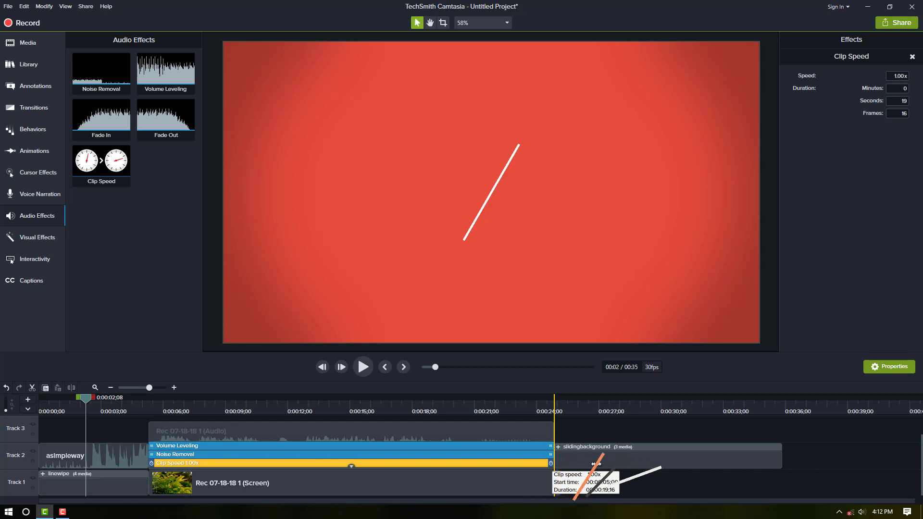
click(548, 463)
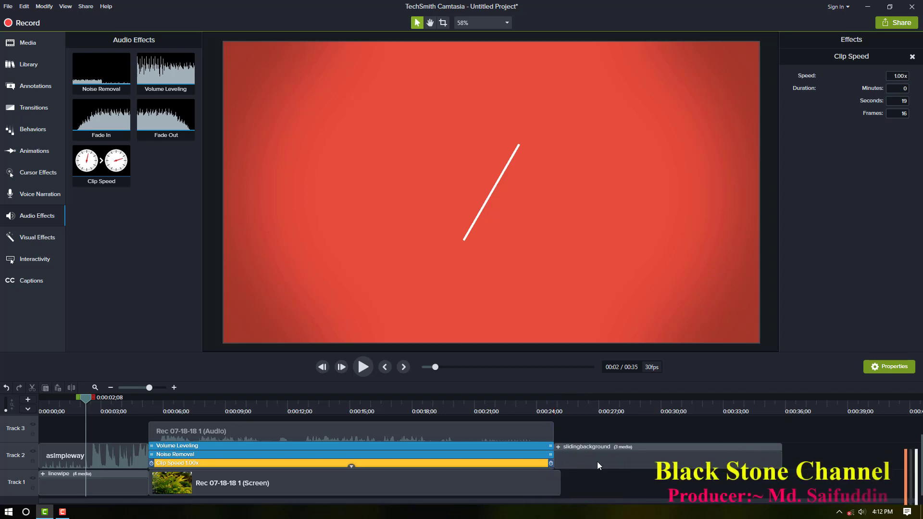
drag(610, 463, 739, 486)
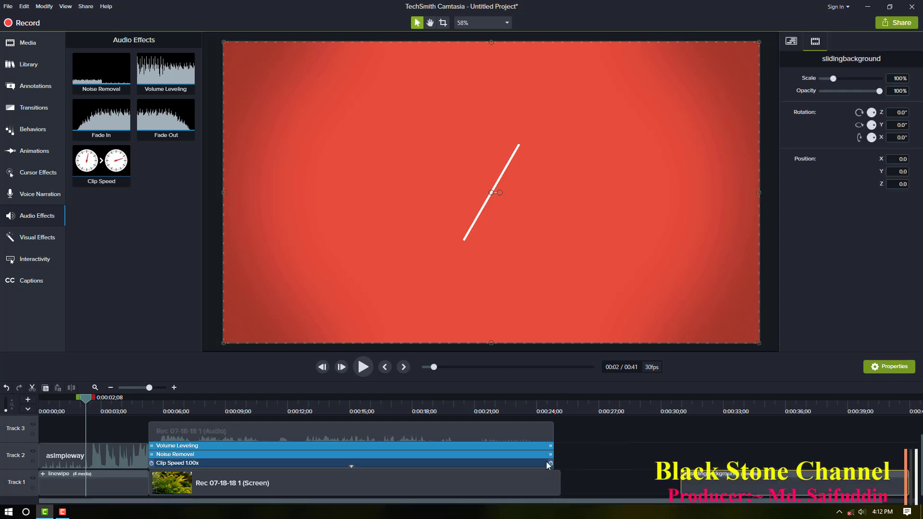
drag(551, 462, 524, 467)
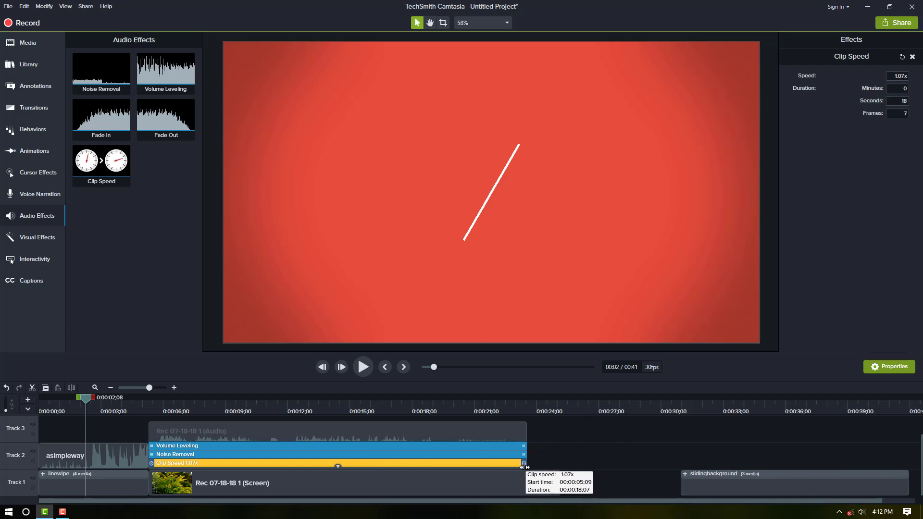
drag(524, 467, 532, 465)
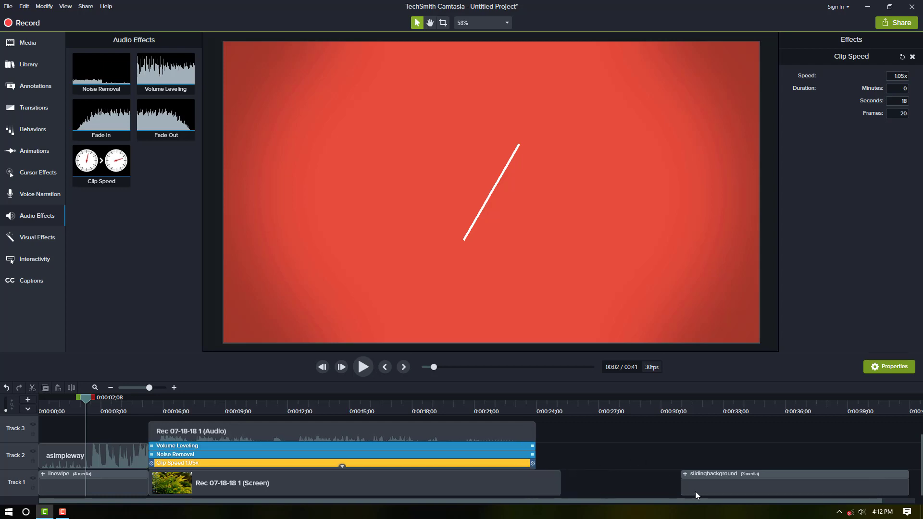
Step: Place slidingbackground on Track 2 directly after the audio clip and trim the screen clip to end with the audio
drag(685, 478, 535, 483)
click(549, 483)
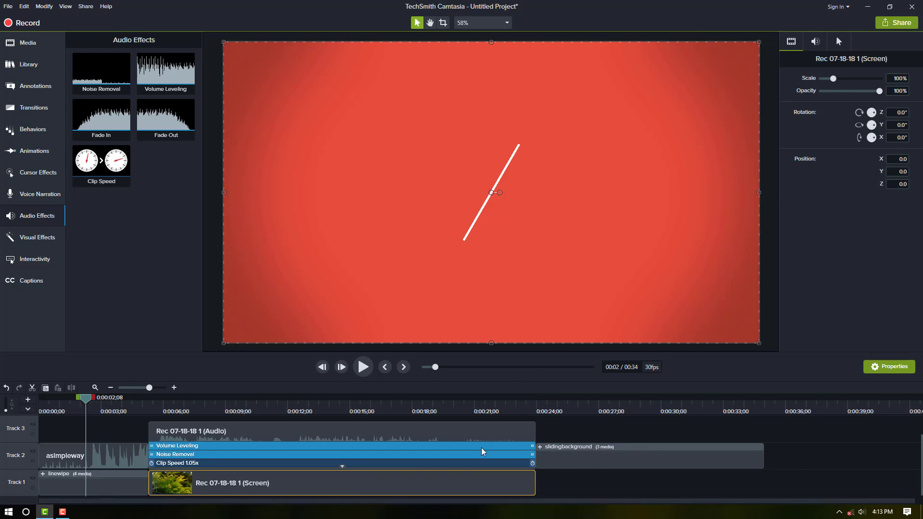
scroll(476, 448, up, 1)
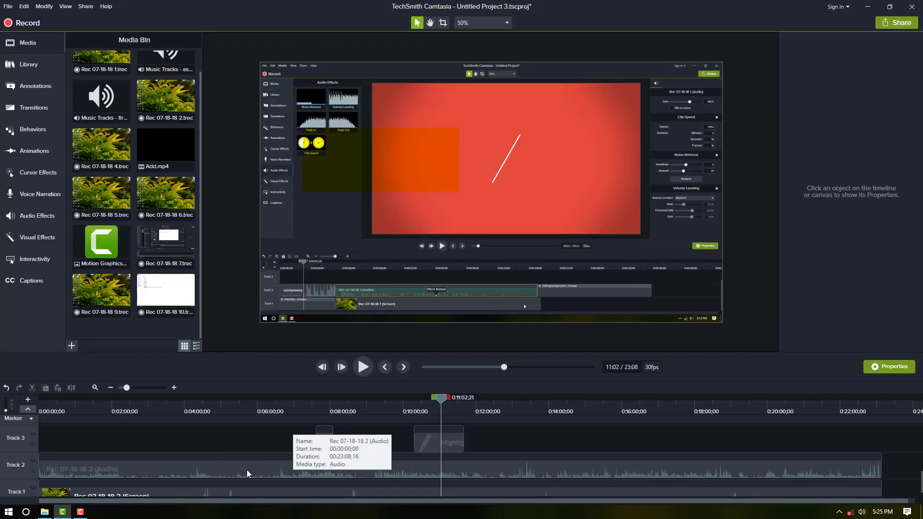
Step: Add audio points along the Rec 07-18-18 2 (Audio) clip on Track 2 and adjust their volume levels
click(218, 463)
key(ctrl+Home)
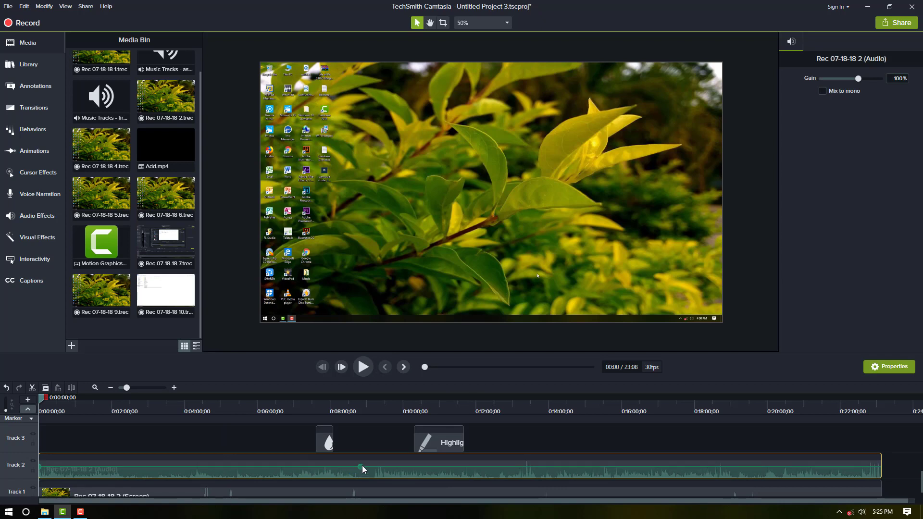
drag(362, 465, 529, 472)
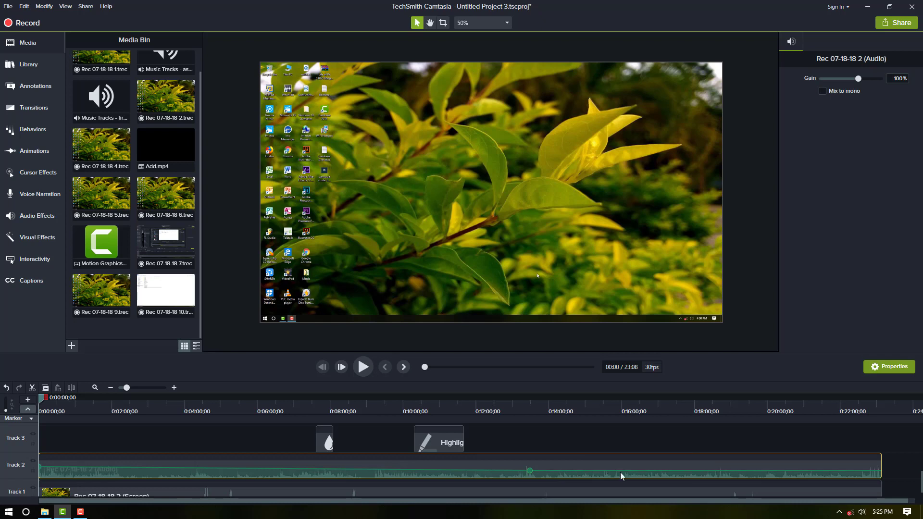
drag(621, 472, 624, 469)
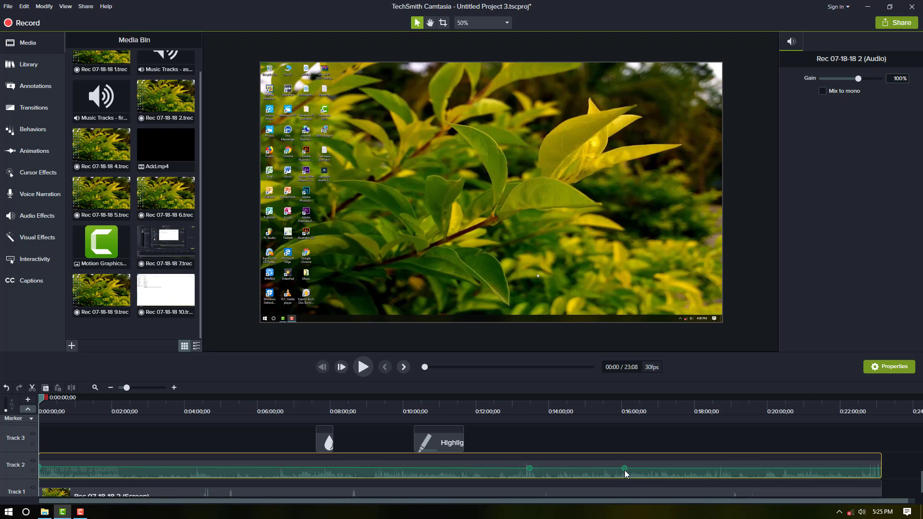
drag(624, 470, 631, 473)
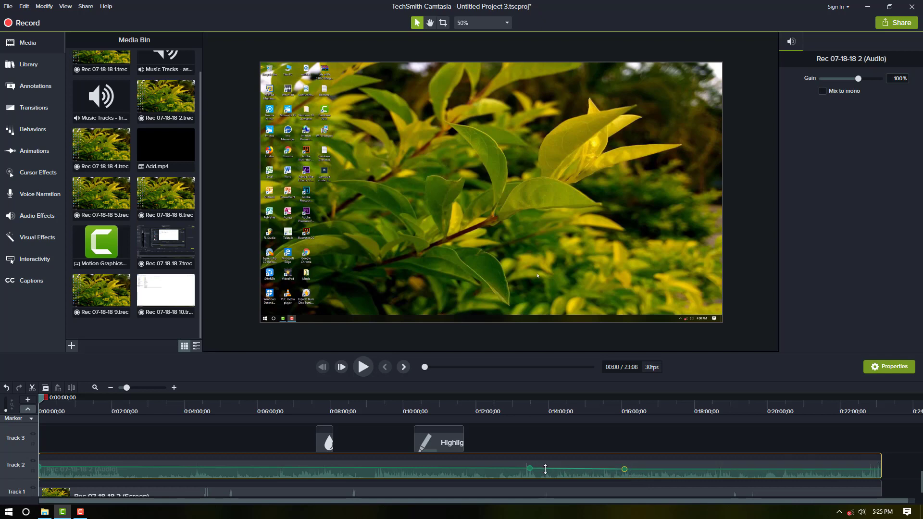
click(750, 469)
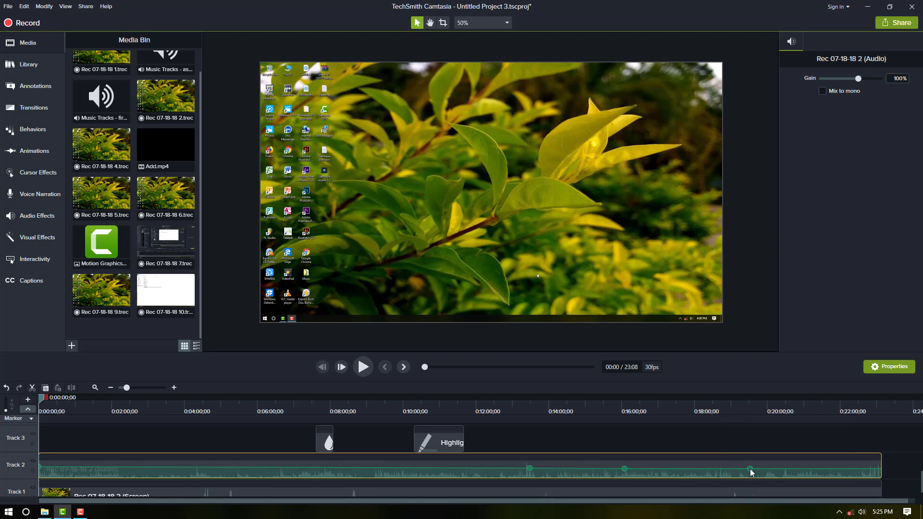
drag(752, 473, 753, 473)
drag(625, 473, 625, 470)
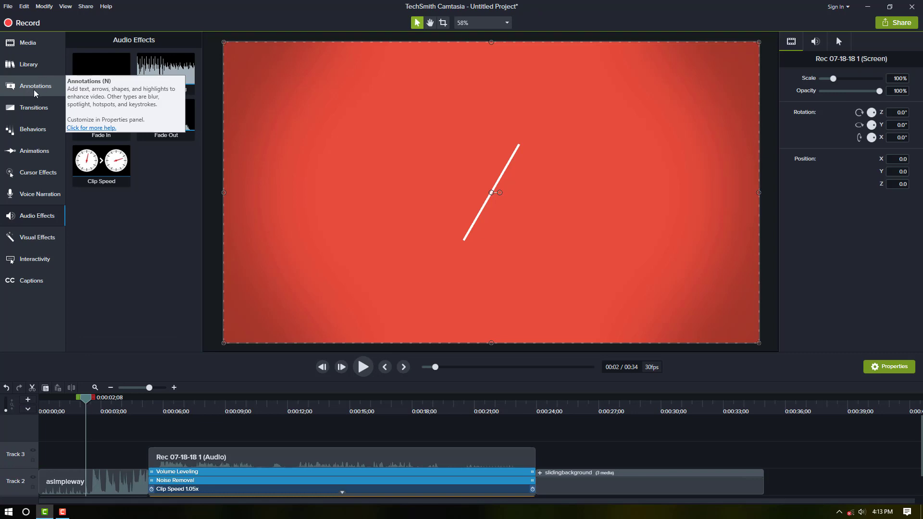
Step: Add the purple Basic speech-bubble callout at 0:00:02;08 on Track 3 and remove the extra callout from Track 4
click(42, 89)
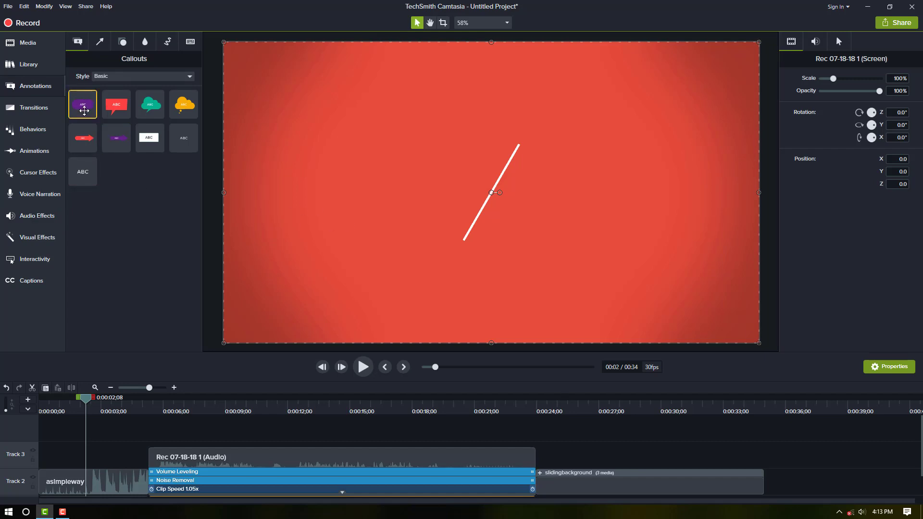
drag(84, 111, 502, 202)
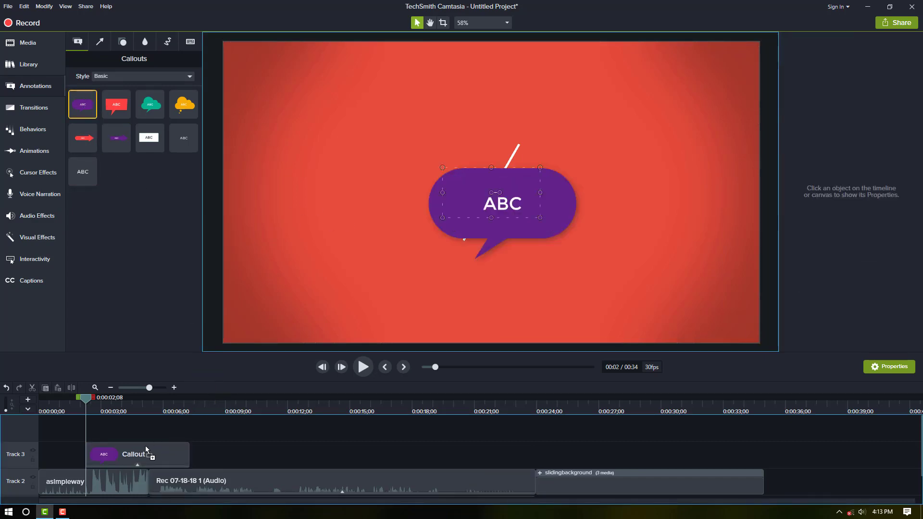
drag(146, 446, 142, 445)
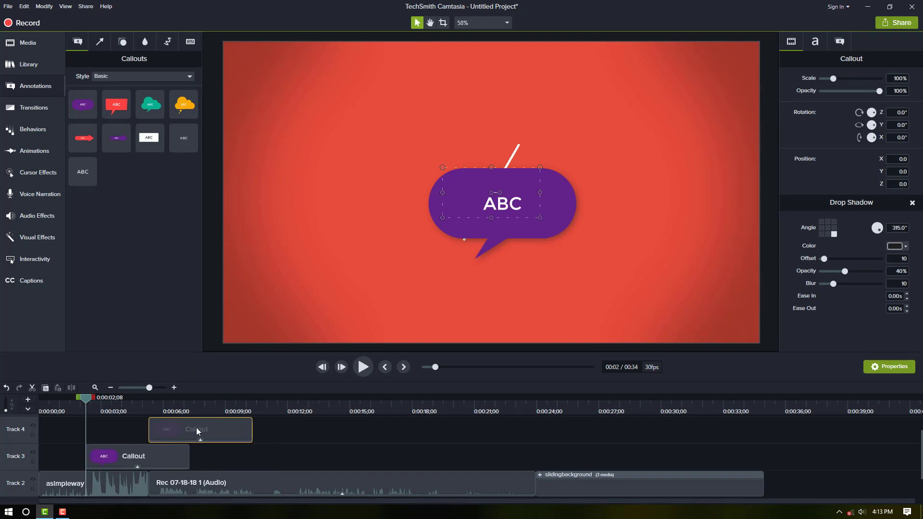
key(Delete)
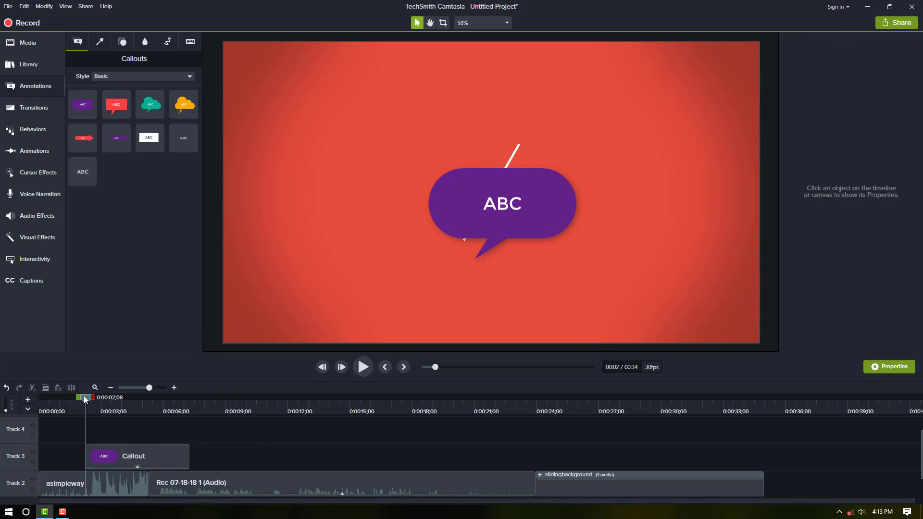
Step: Move the Track 3 callout to start at about 7 seconds and place the playhead at 0:00:09;04 within it
mouse_move(86, 399)
mouse_down()
mouse_move(112, 396)
mouse_move(81, 399)
mouse_up()
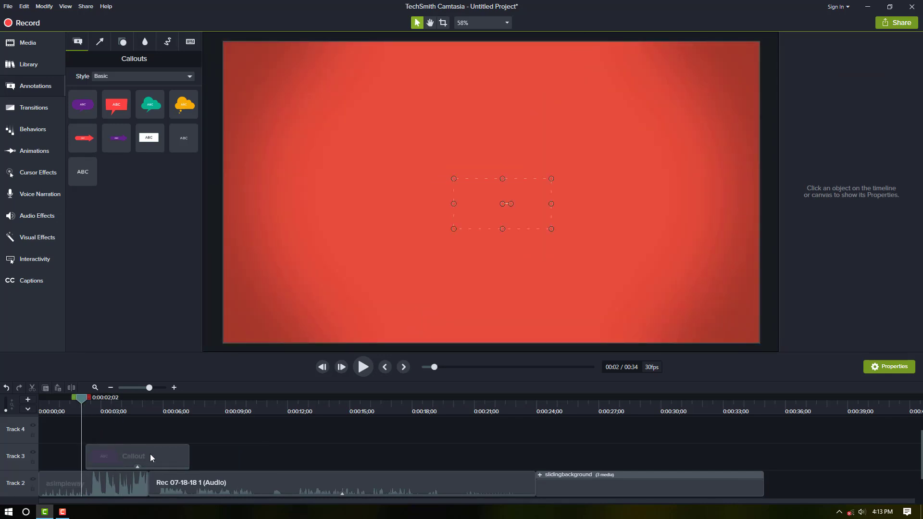
drag(150, 457, 248, 456)
click(192, 397)
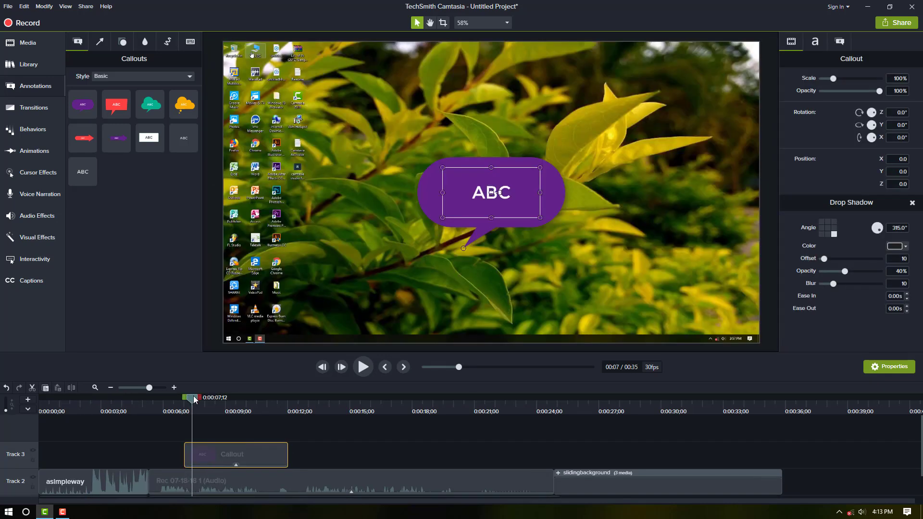
drag(194, 399, 230, 410)
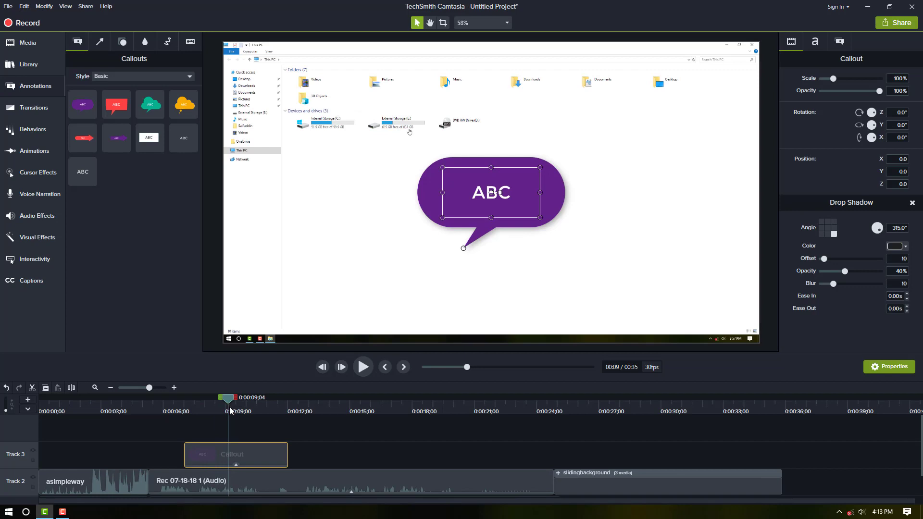
Step: Shrink the callout and place it over the blank area of the This PC window, at about X 181, Y 221.6
drag(476, 199, 436, 87)
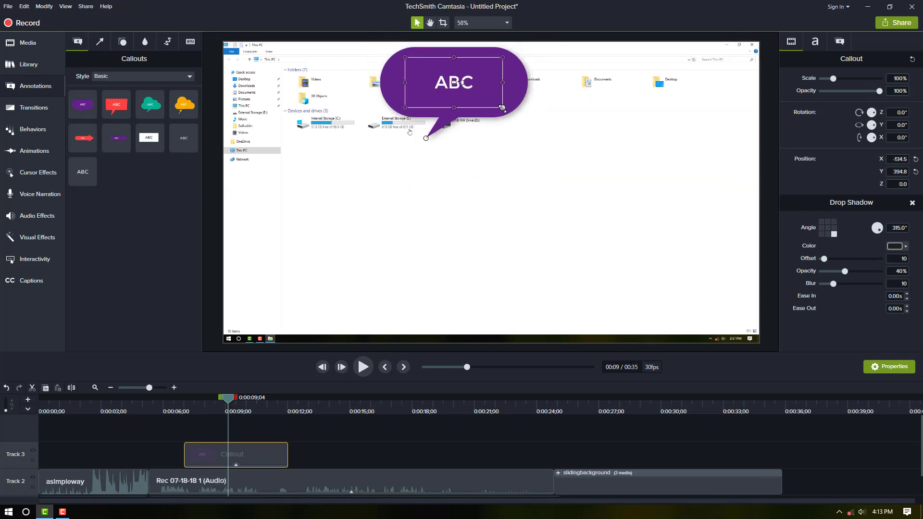
drag(502, 108, 459, 74)
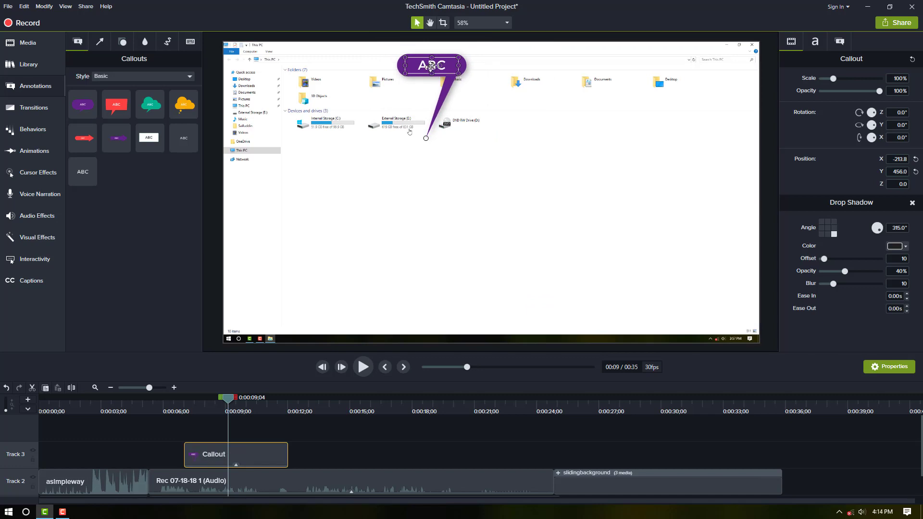
drag(425, 131, 564, 193)
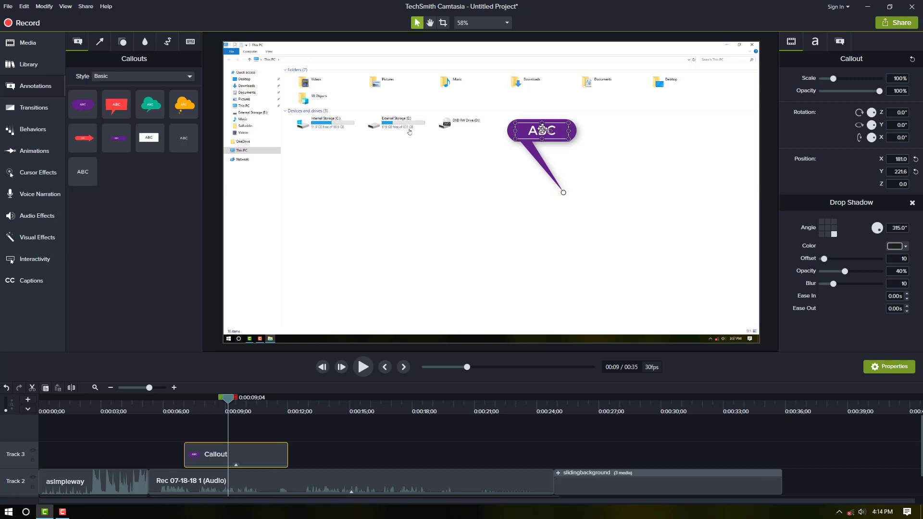
Step: Replace the callout's ABC text with "sfg", erase that text, and return the playhead to the callout's start
double_click(550, 132)
text(sfg)
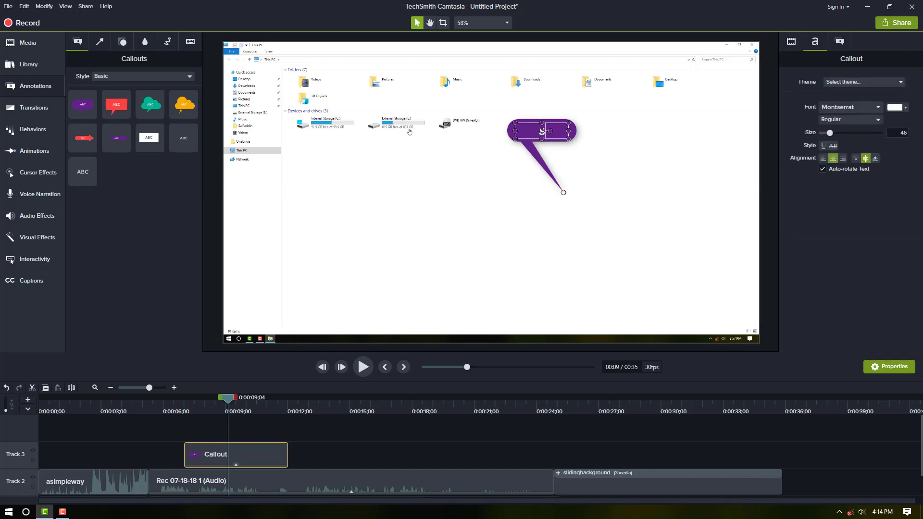
key(BackSpace)
key(BackSpace)
key(BackSpace)
drag(228, 399, 191, 404)
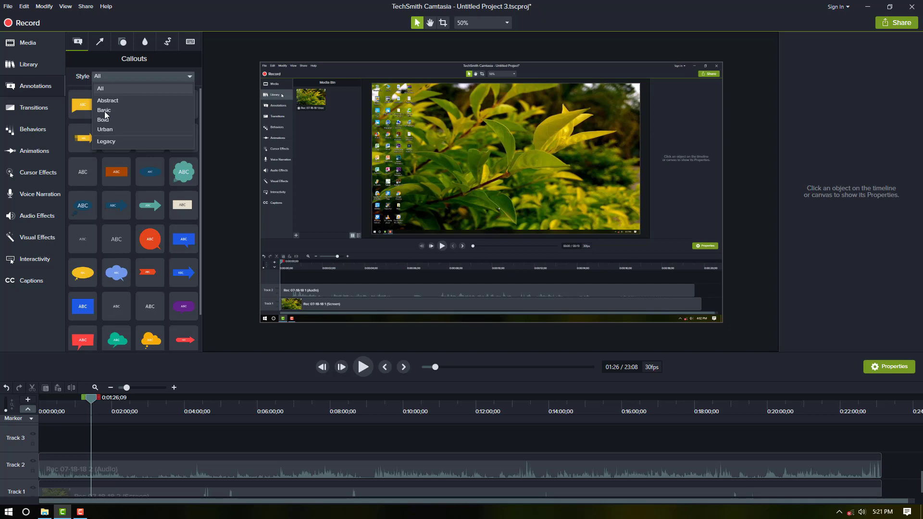
click(77, 102)
scroll(129, 202, down, 1)
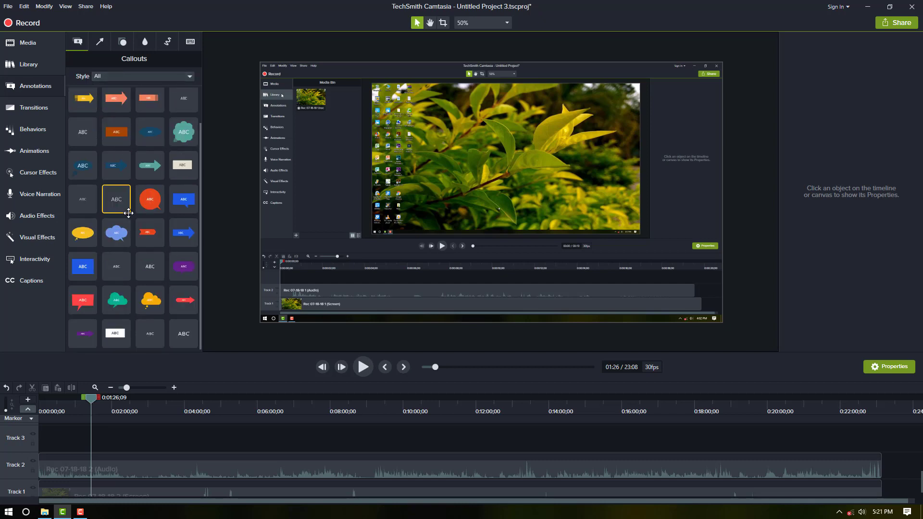
scroll(129, 213, up, 1)
scroll(126, 202, down, 1)
Step: Try a yellow arrow annotation on Track 3 at about 5 minutes 10 seconds, reshape it on the canvas, and delete it
click(98, 42)
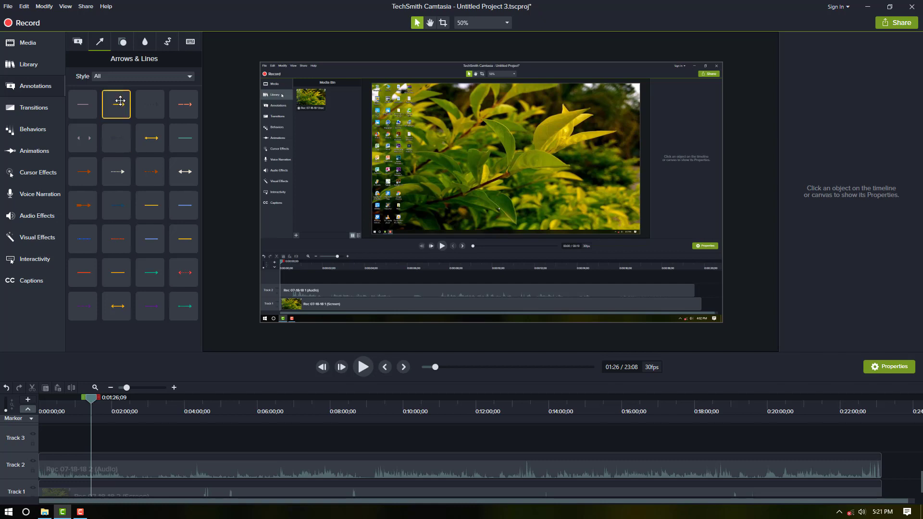
drag(121, 101, 228, 442)
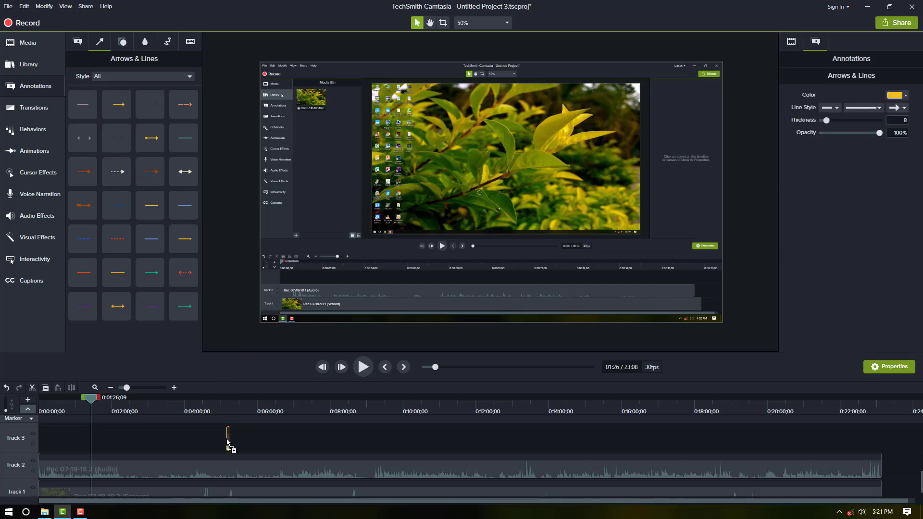
mouse_move(95, 402)
mouse_down()
mouse_move(241, 414)
mouse_move(227, 434)
mouse_up()
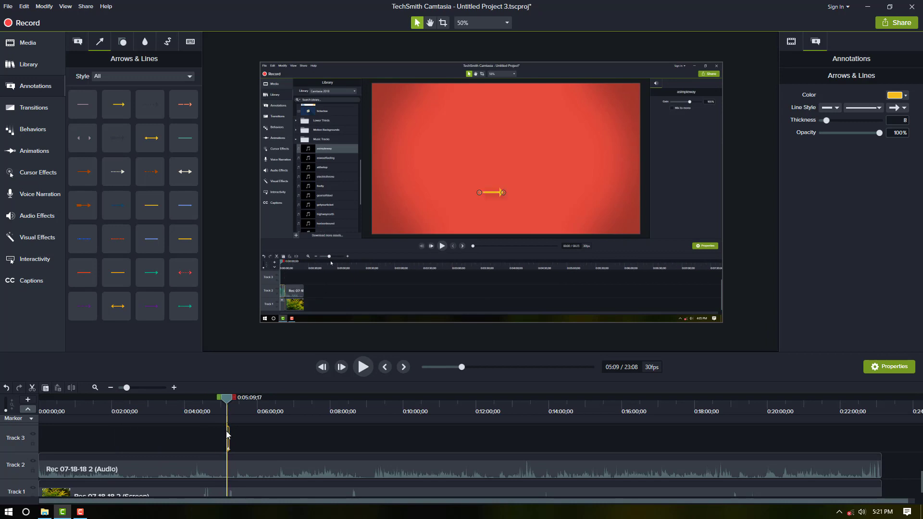
mouse_move(500, 193)
mouse_down()
mouse_move(512, 194)
mouse_move(483, 219)
mouse_move(469, 158)
mouse_move(281, 115)
mouse_move(406, 164)
mouse_move(404, 278)
mouse_move(399, 219)
mouse_move(417, 241)
mouse_up()
key(Delete)
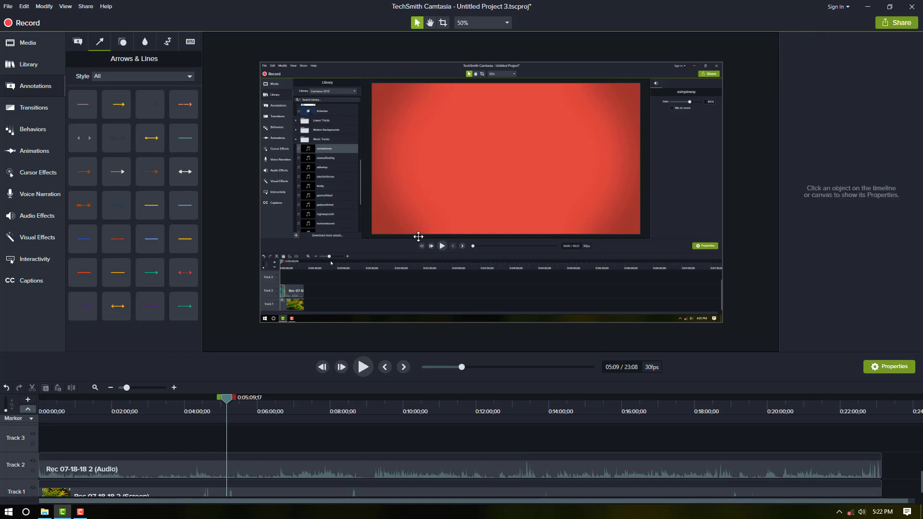
Step: Try an orange-red star shape annotation on Track 3 at about 5 minutes 10 seconds and delete it
click(123, 42)
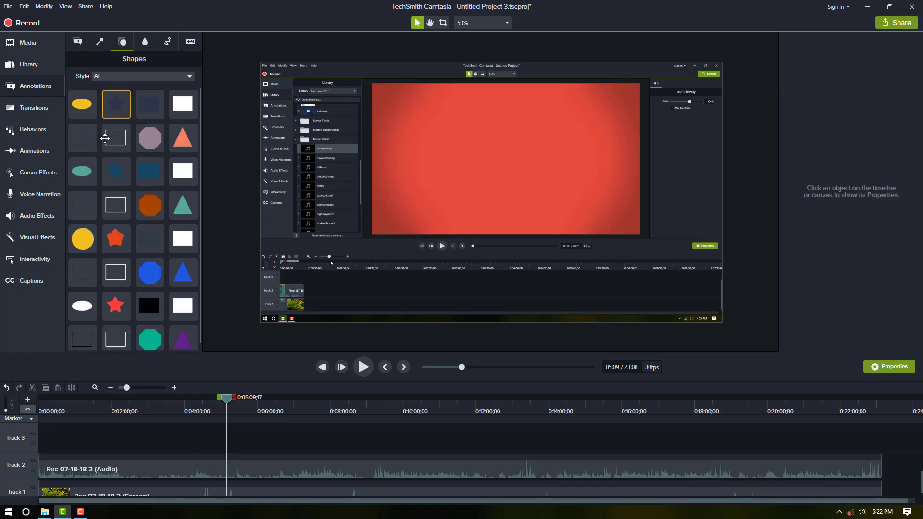
scroll(111, 140, down, 1)
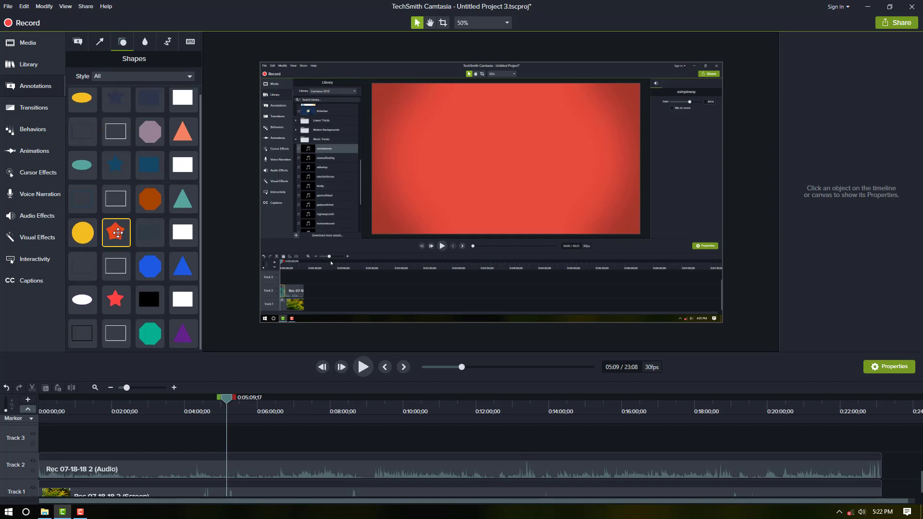
drag(165, 289, 251, 441)
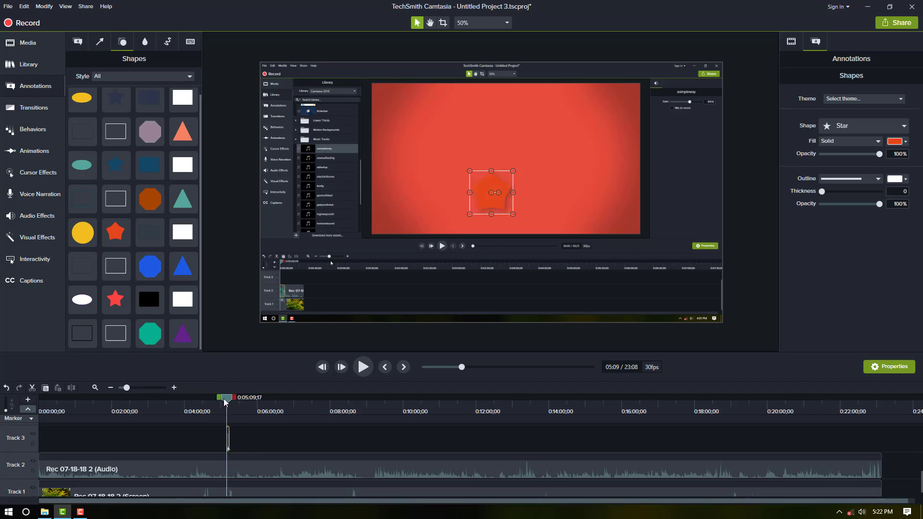
mouse_move(223, 399)
mouse_down()
mouse_move(241, 404)
mouse_move(214, 403)
mouse_move(224, 407)
mouse_up()
key(Delete)
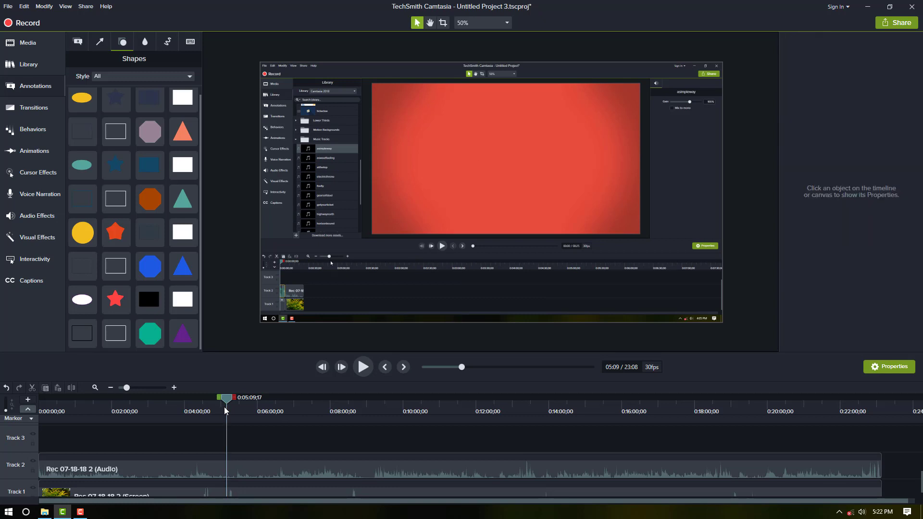
Step: Add a Blur annotation to Track 3 at about 5 minutes 10 seconds and select it
click(143, 43)
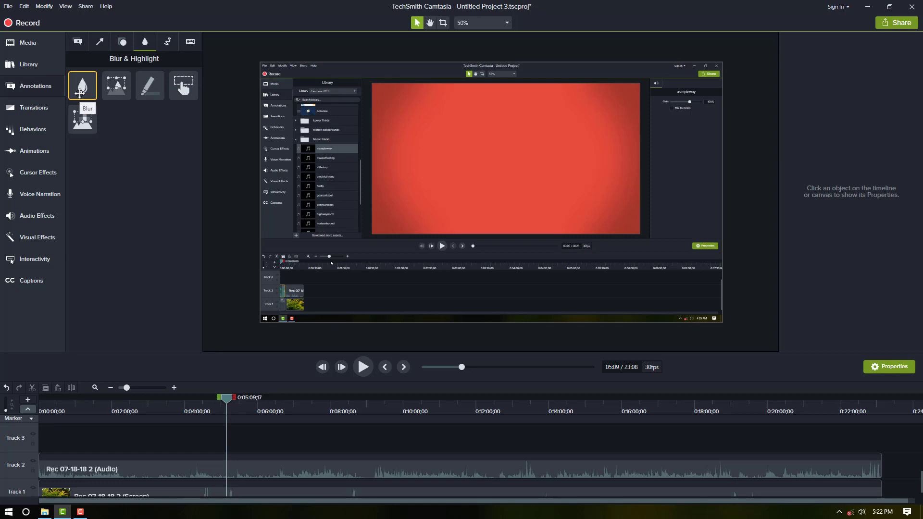
drag(80, 93, 232, 444)
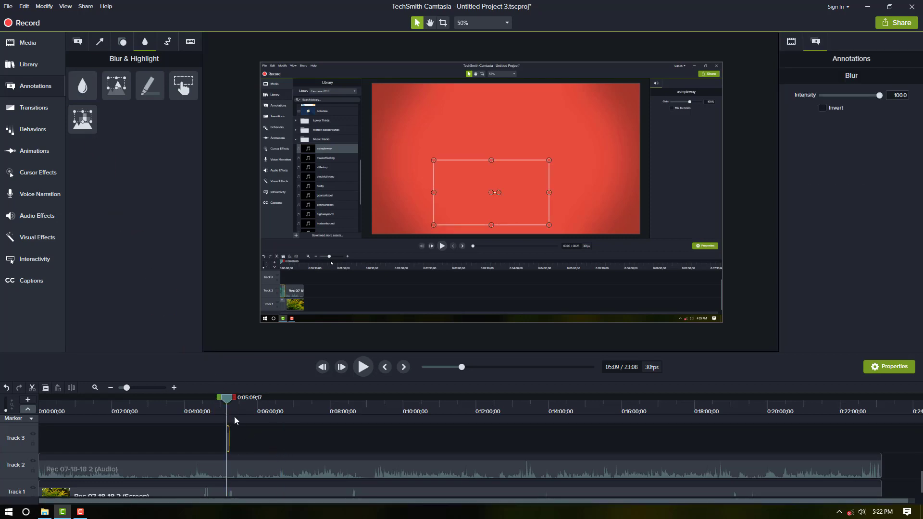
click(232, 443)
click(229, 444)
Step: Move the blur to about 7:36 on Track 3, lengthen it to about 8:05, and lower its region on the canvas
drag(226, 402, 212, 402)
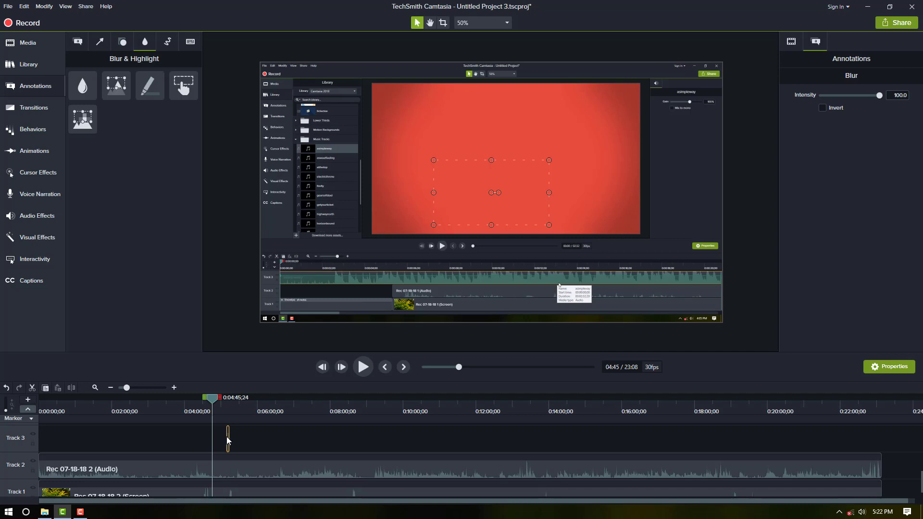
drag(228, 442, 329, 452)
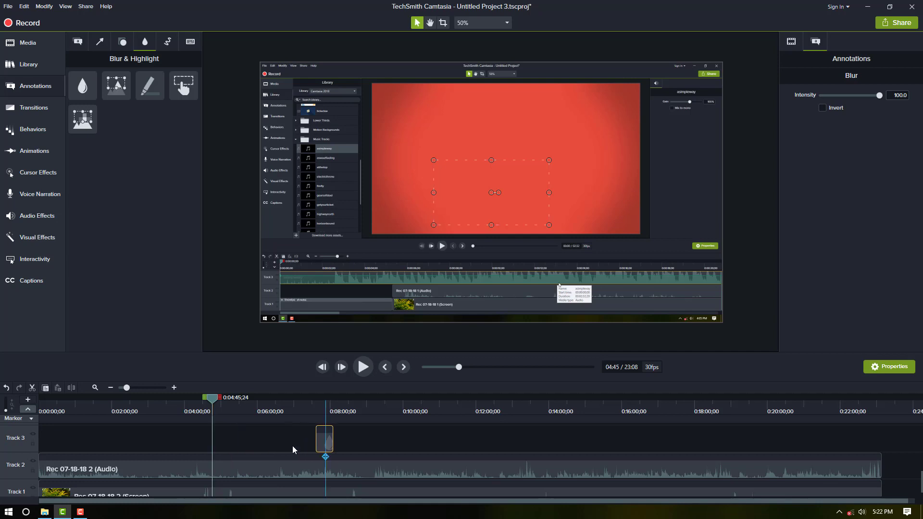
drag(212, 402, 326, 422)
drag(514, 183, 512, 213)
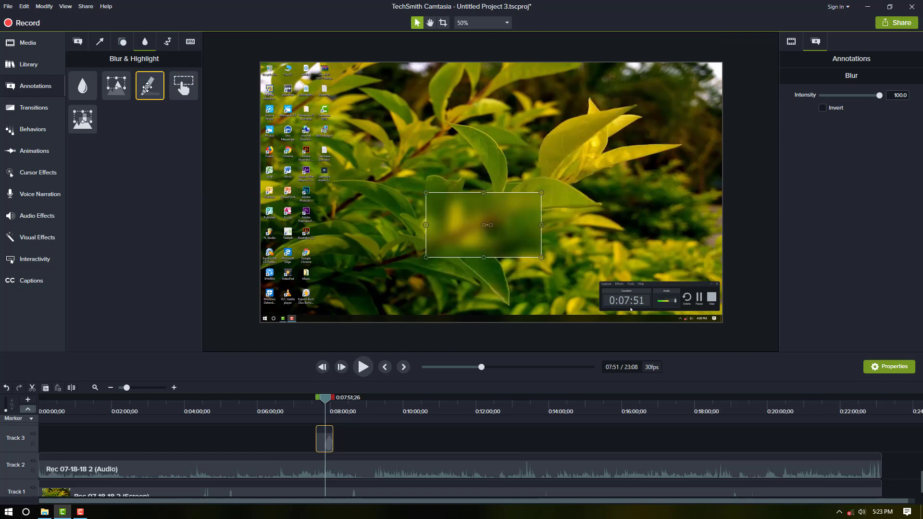
Step: Add a Highlighter annotation to Track 3 at about 10:18 and place the playhead on it at 0:10:18;11
mouse_move(147, 87)
mouse_down()
mouse_move(377, 455)
mouse_move(416, 439)
mouse_up()
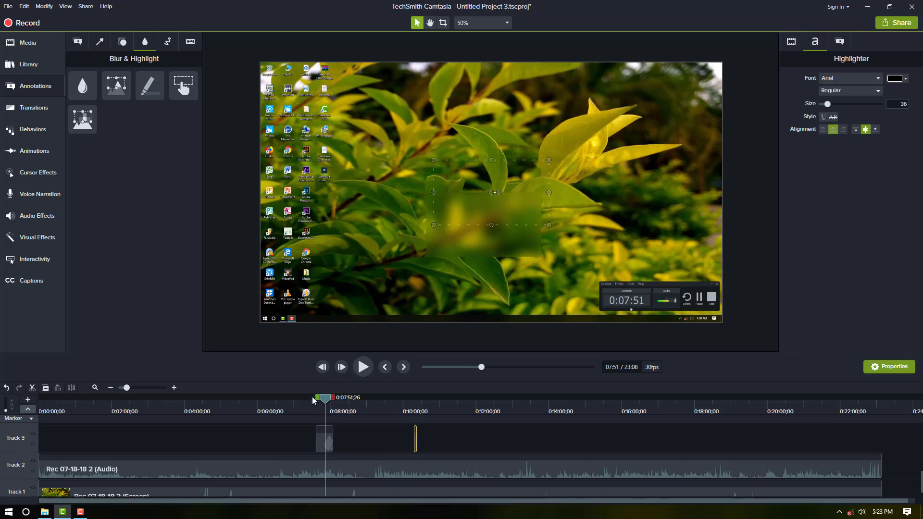
click(405, 411)
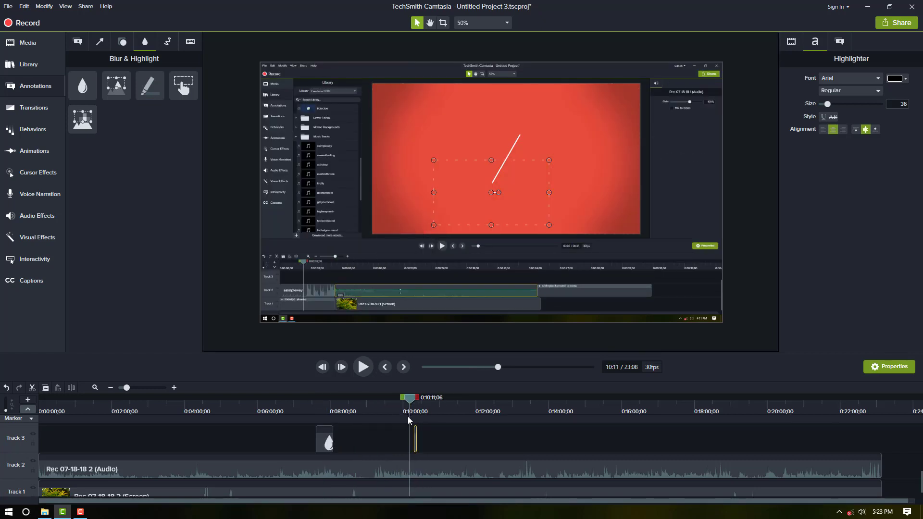
drag(404, 421, 411, 421)
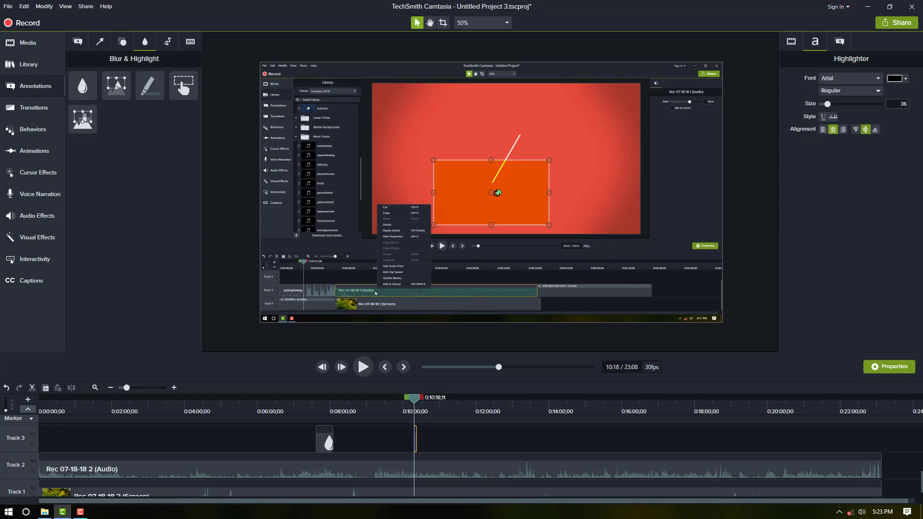
Step: Widen the highlight region, extend its Track 3 clip to about 11:40, and move the region up and left over the recorded library list
drag(550, 192, 590, 193)
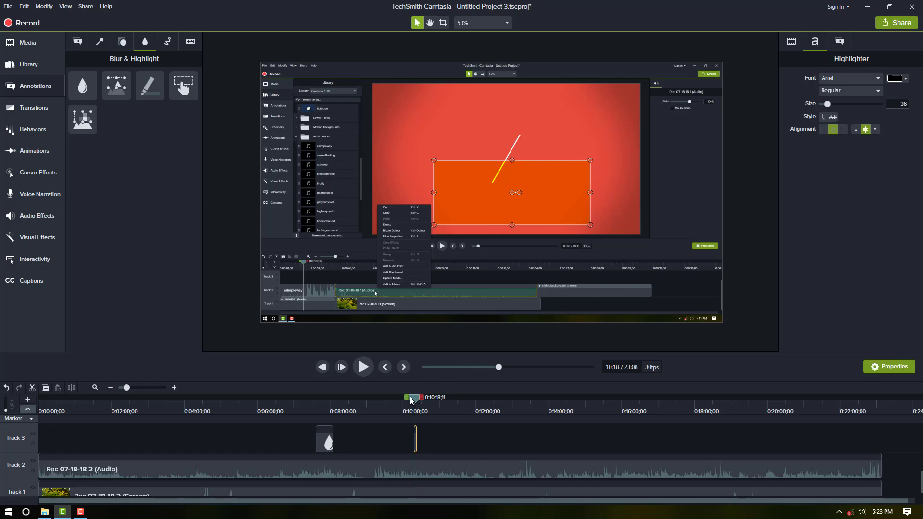
drag(411, 400, 402, 397)
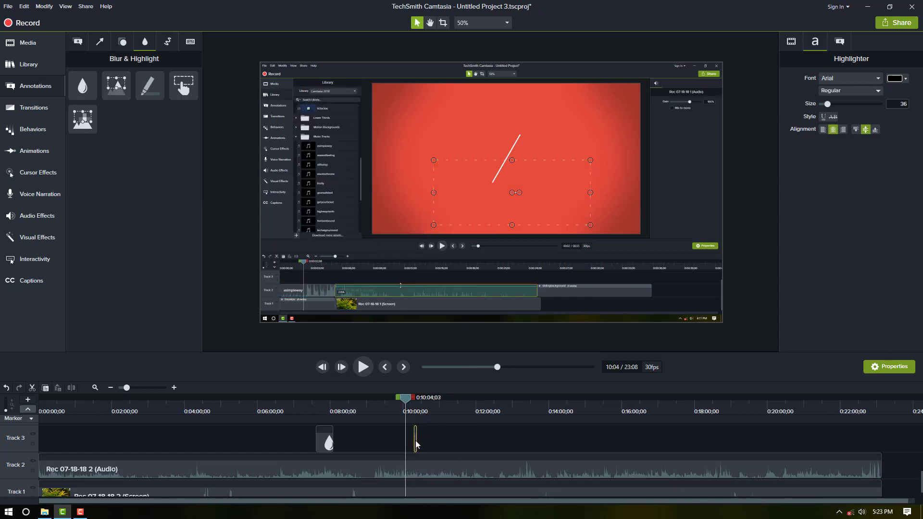
drag(417, 439, 464, 439)
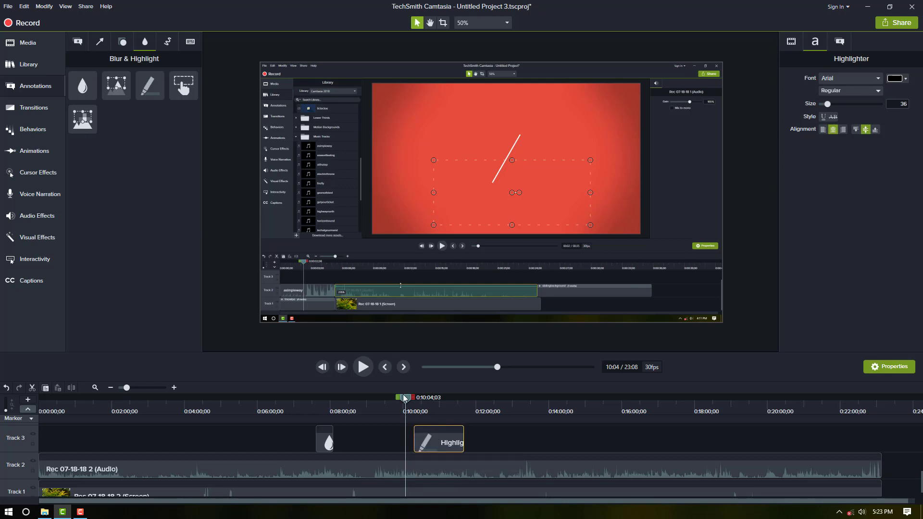
drag(409, 400, 441, 399)
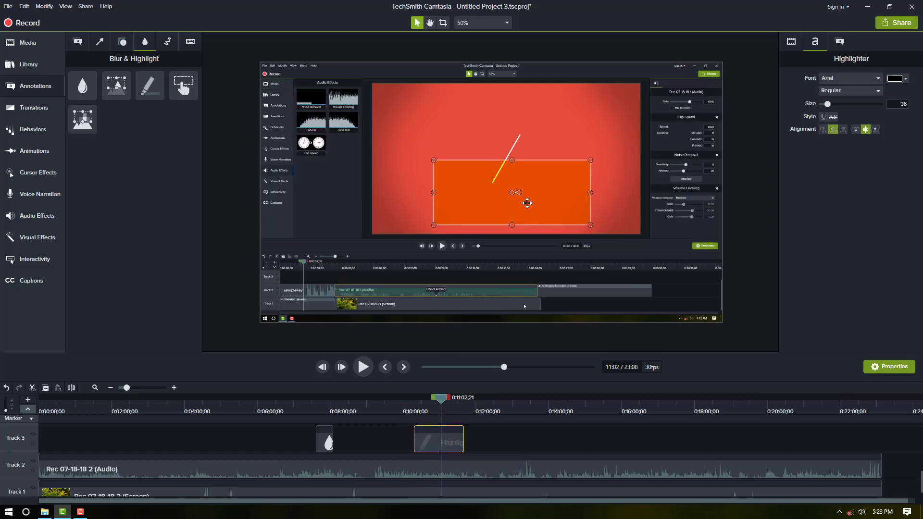
drag(525, 199, 368, 165)
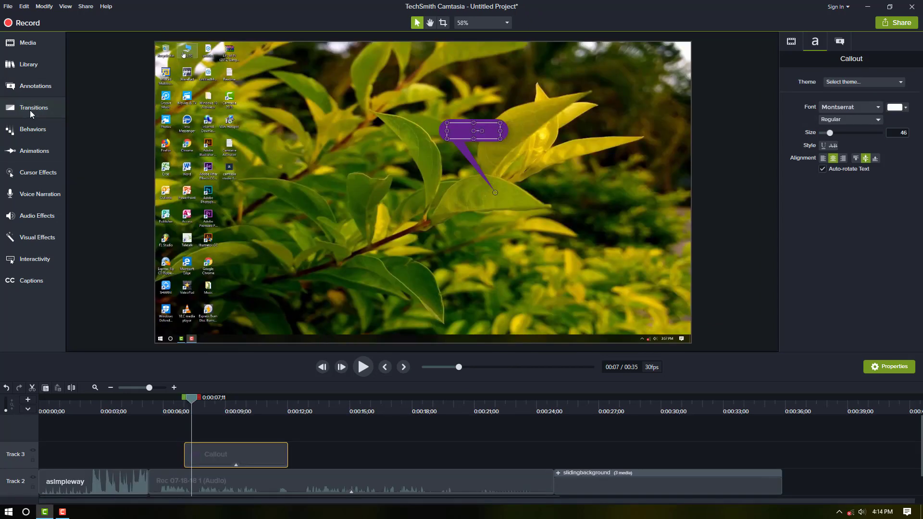
Step: Add a Circle stretch transition between linewipe and Rec 07-18-18 1 (Screen) on Track 1 and play through it
click(29, 111)
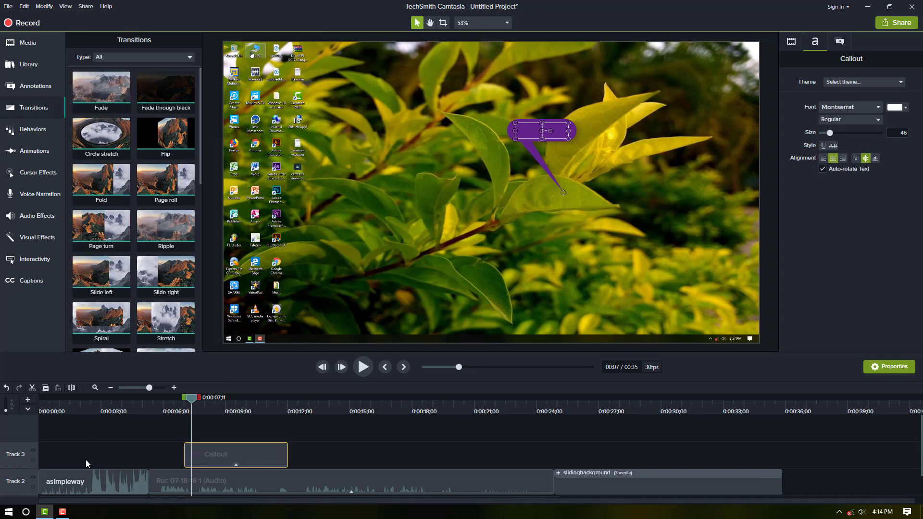
drag(134, 405, 120, 437)
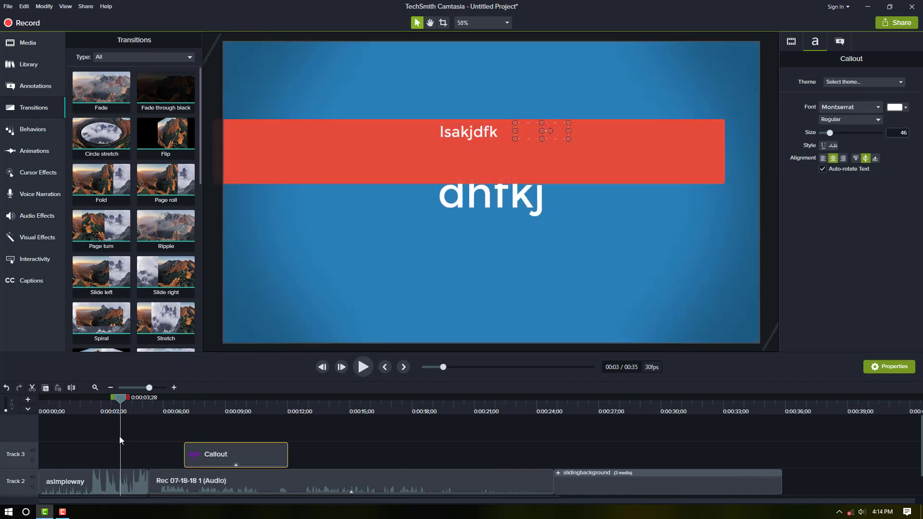
drag(101, 135, 155, 485)
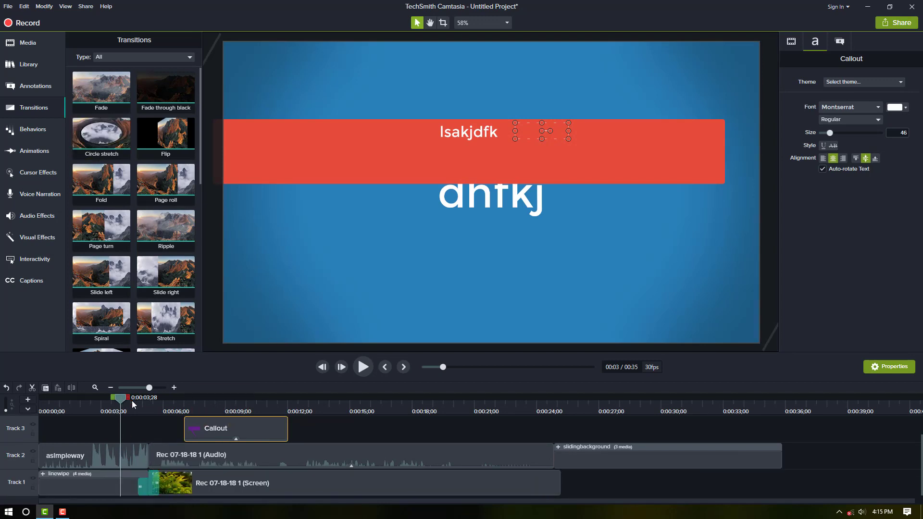
mouse_move(132, 400)
mouse_down()
mouse_move(146, 402)
mouse_move(129, 406)
mouse_move(138, 403)
mouse_up()
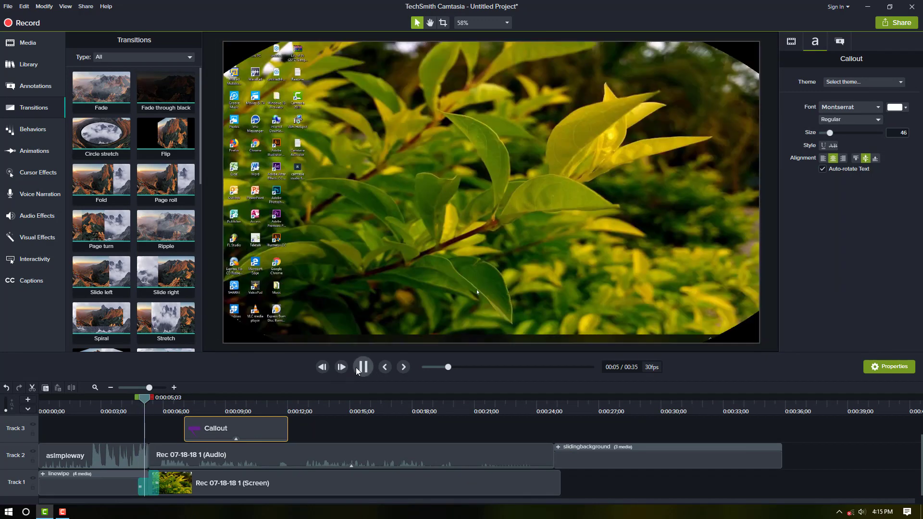
click(364, 374)
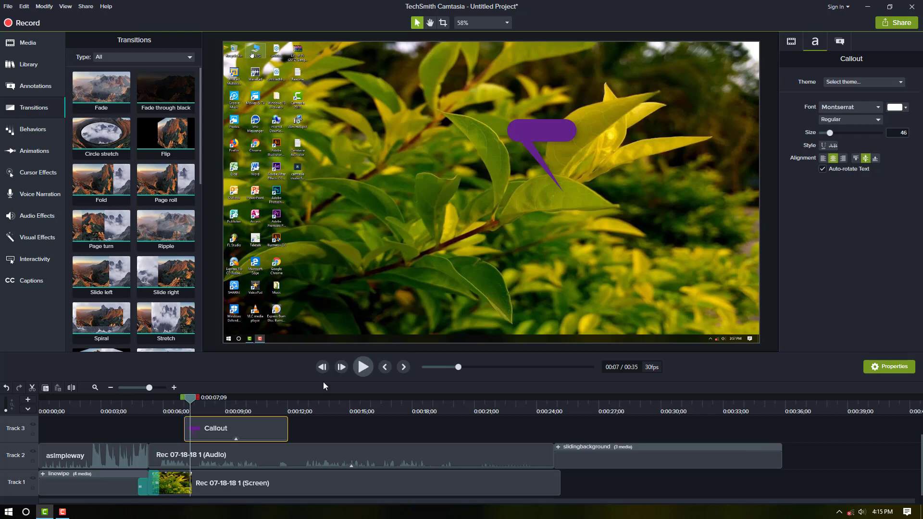
Step: Place slidingbackground after the screen recording on Track 1 with a Flip transition at their join
drag(189, 398, 100, 403)
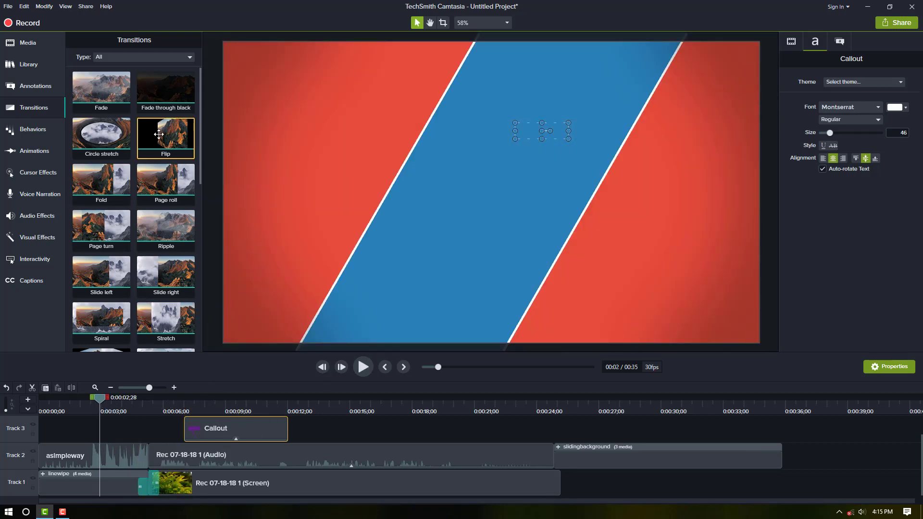
drag(159, 135, 593, 486)
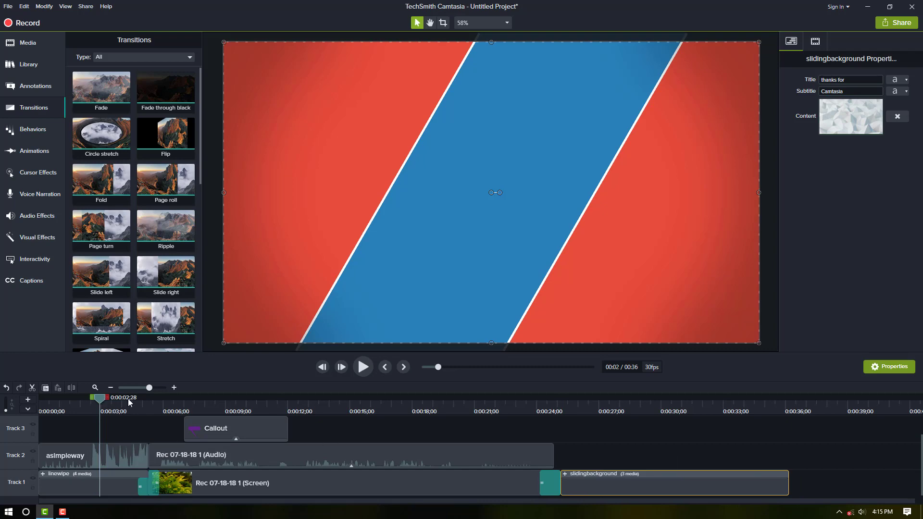
Step: Play the join between the screen recording and slidingbackground from about 23 seconds to check the Flip transition
click(540, 408)
key(Left)
key(Left)
key(Left)
key(Left)
key(Left)
key(Left)
key(Left)
key(Left)
key(Left)
key(Left)
key(Left)
key(Left)
key(Left)
key(Left)
key(Left)
key(Left)
key(Left)
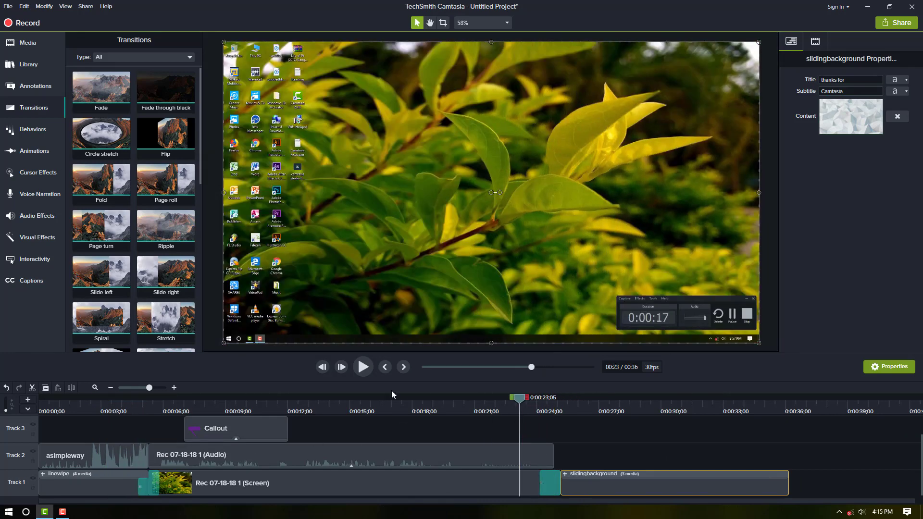
click(362, 371)
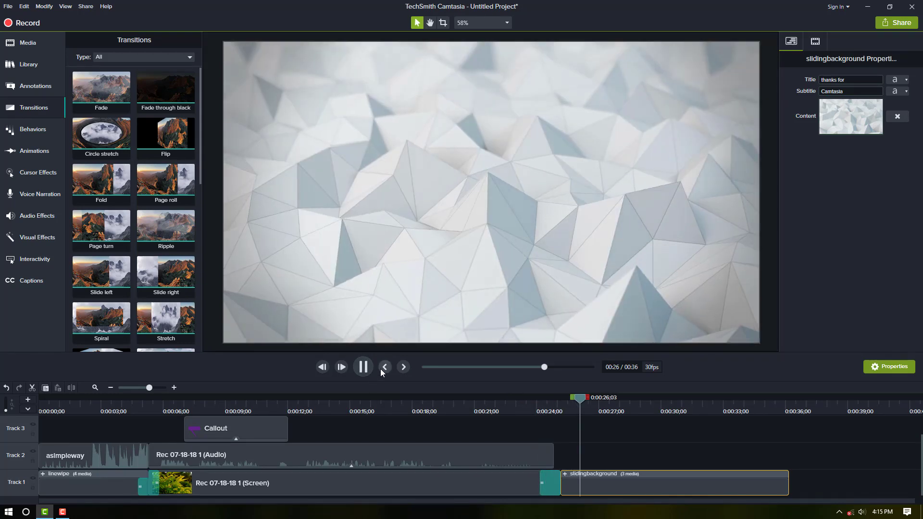
key(space)
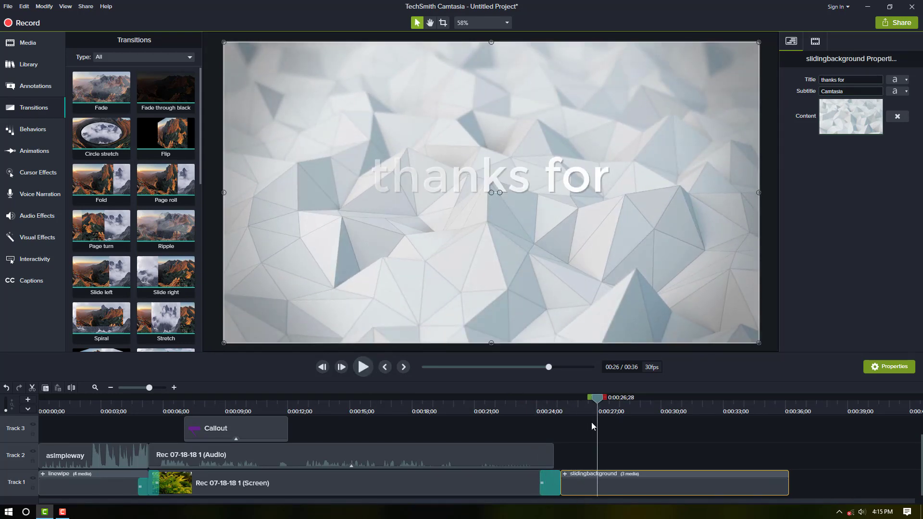
Step: Apply the Drifting behavior to Rec 07-18-18 1 (Screen) on Track 1 and place the playhead at 0:00:04;24
drag(599, 400, 61, 399)
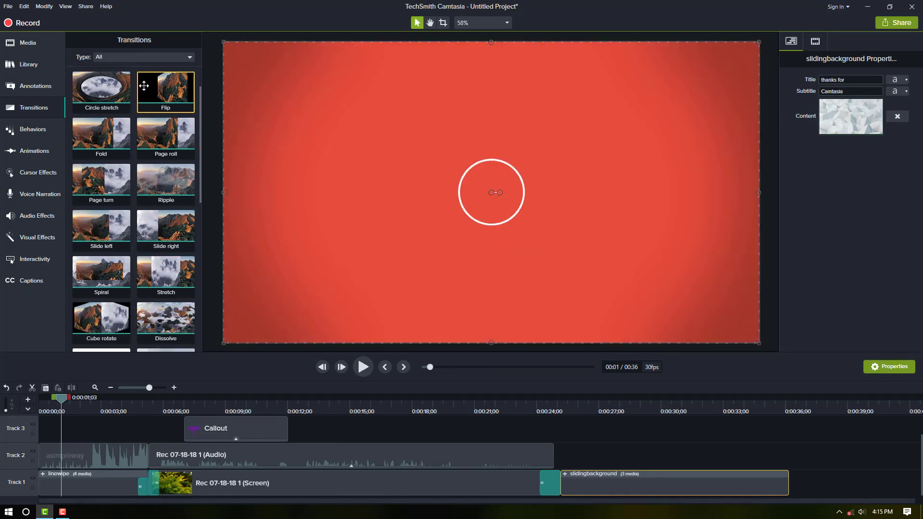
scroll(135, 217, down, 10)
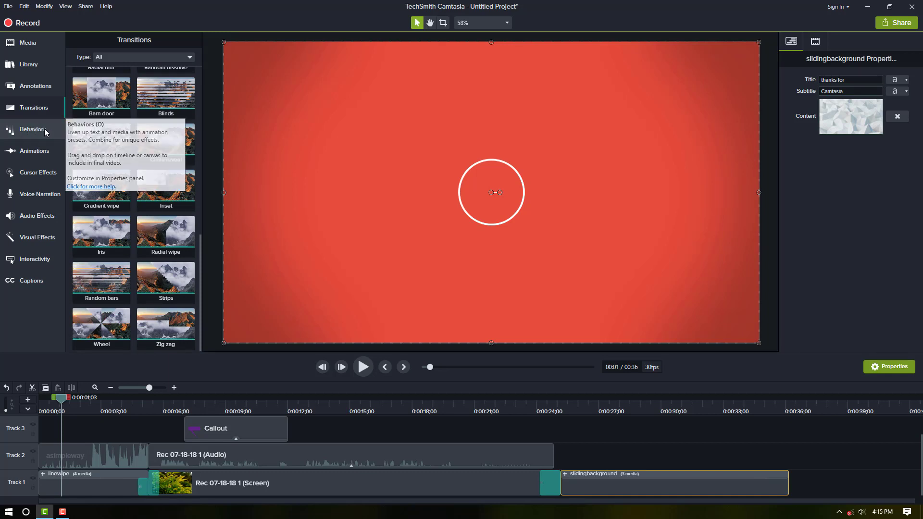
click(45, 129)
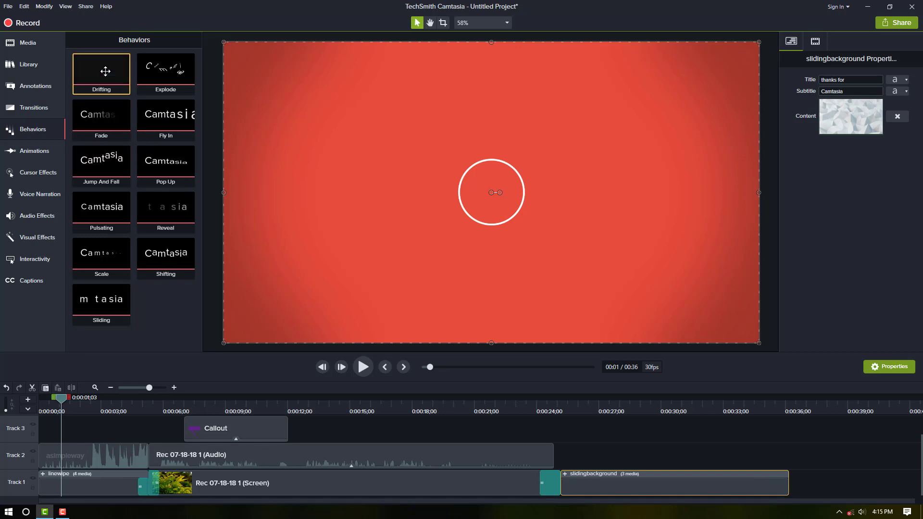
drag(106, 72, 158, 476)
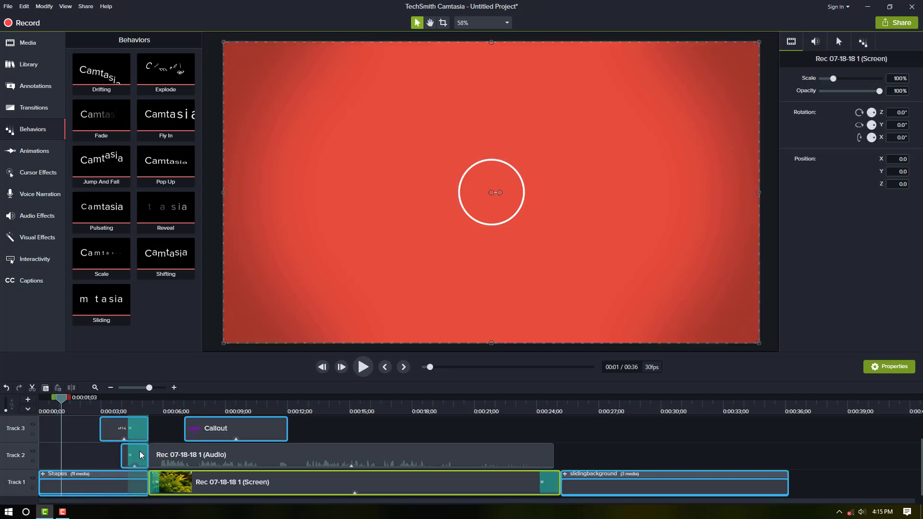
drag(62, 396, 134, 443)
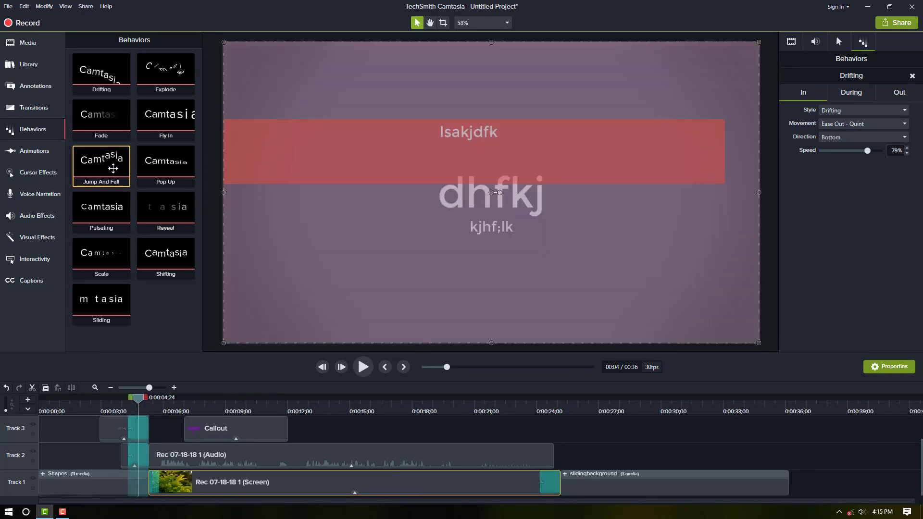
Step: Add a Zoom-n-Pan animation to the linewipe clip at 0:00:04;24 with the zoom at 155%
click(42, 151)
click(43, 151)
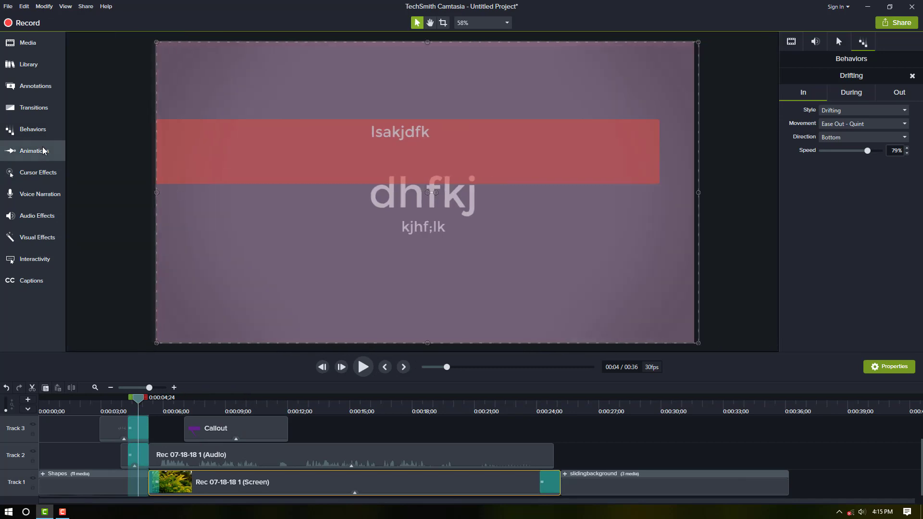
click(44, 151)
drag(131, 103, 169, 105)
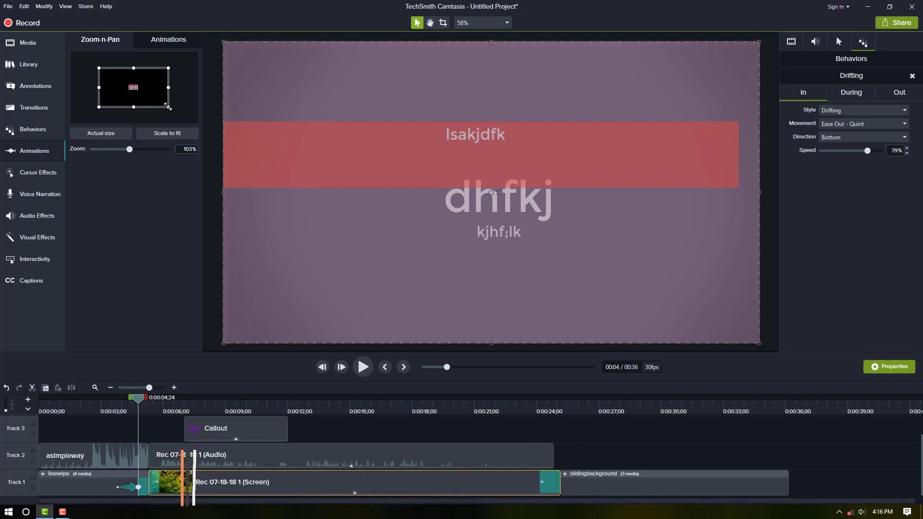
drag(168, 106, 131, 93)
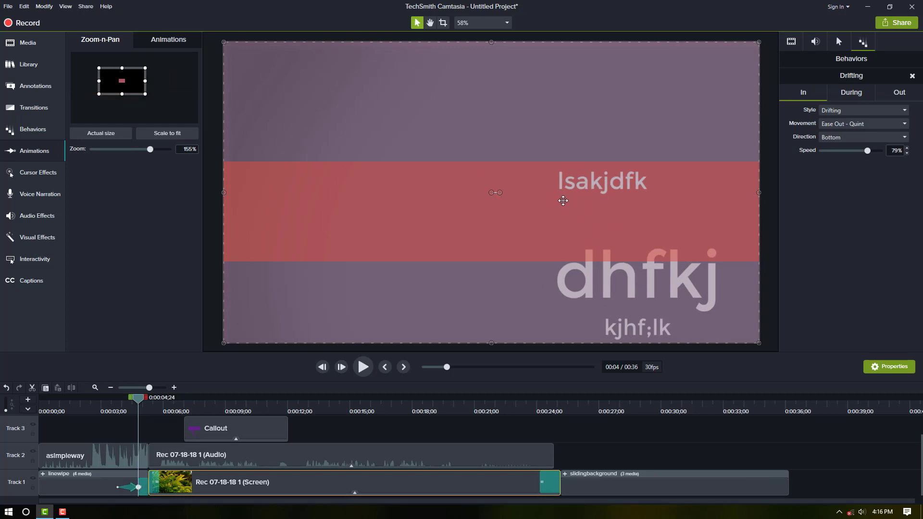
Step: Shift the zoomed linewipe title left on the canvas and return the playhead to 0:00:03;24
click(528, 209)
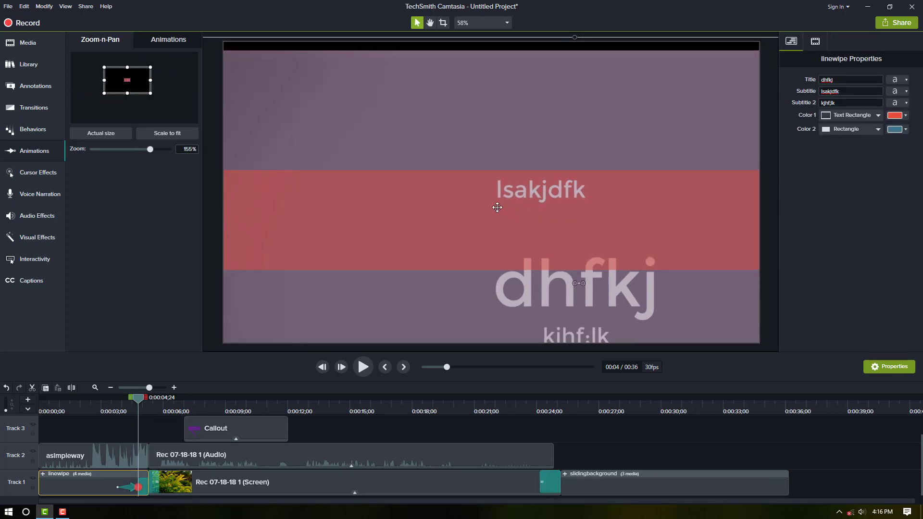
drag(537, 209, 470, 191)
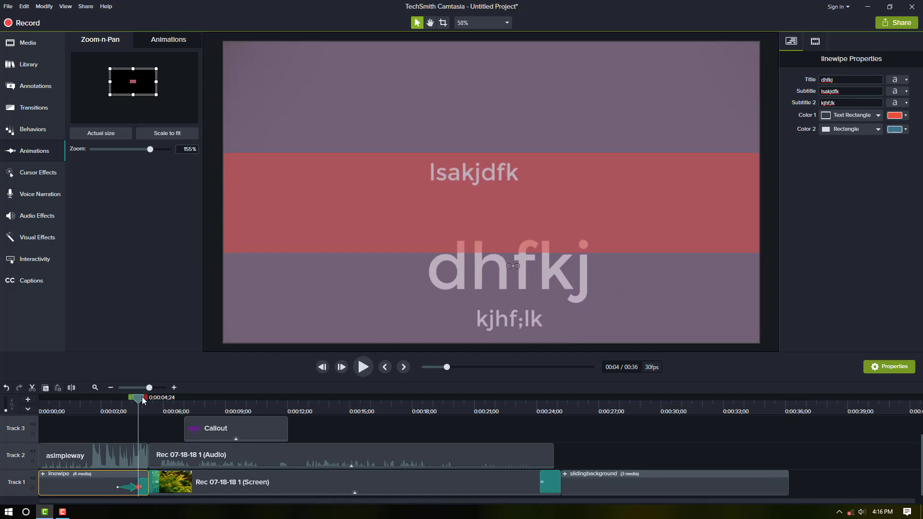
drag(138, 398, 119, 414)
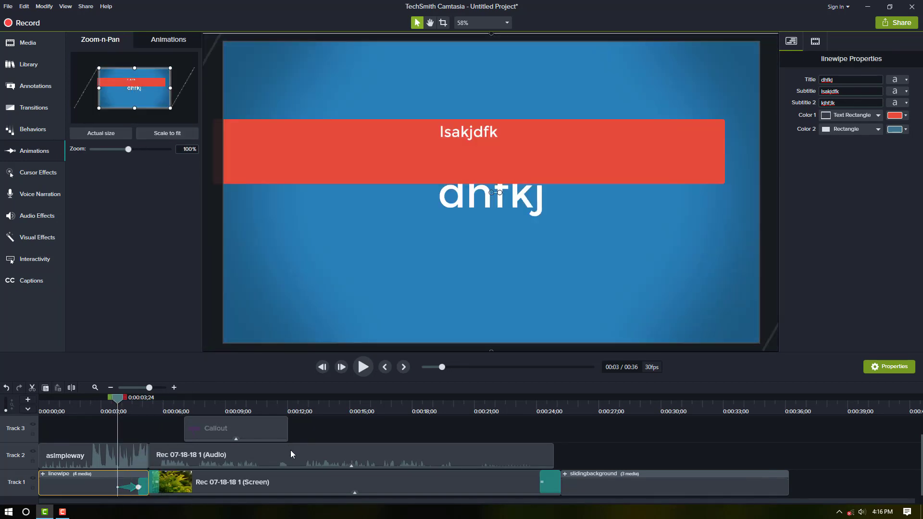
Step: Apply the Cursor Highlight effect to Rec 07-18-18 1 (Screen) and check the highlighted cursor up to 0:00:12;01
click(48, 175)
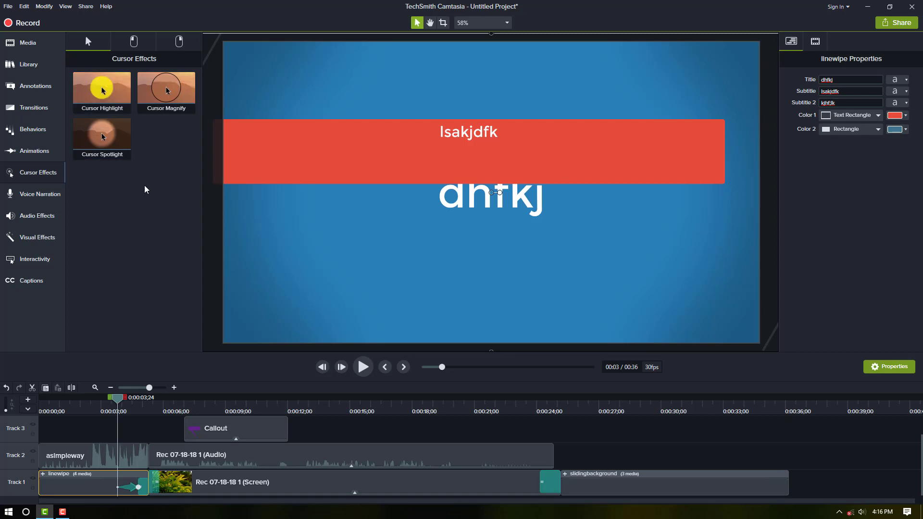
drag(107, 94, 148, 475)
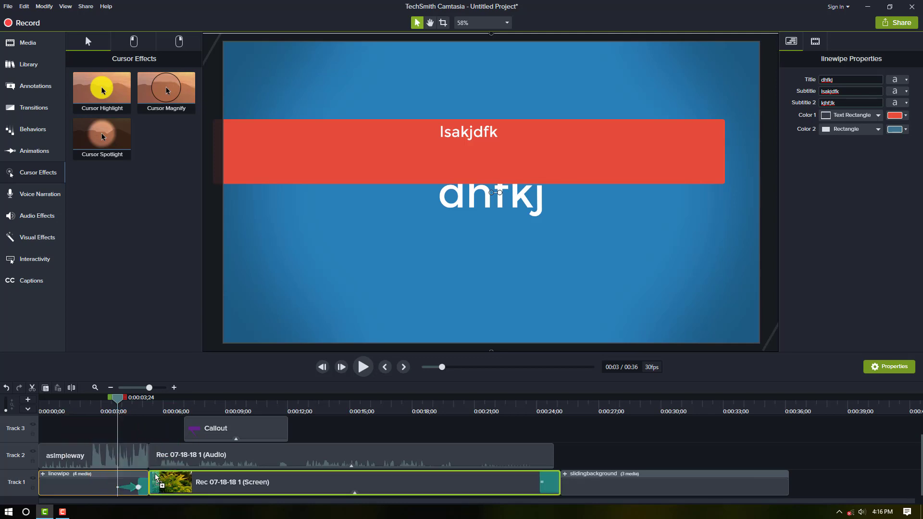
drag(111, 403, 256, 403)
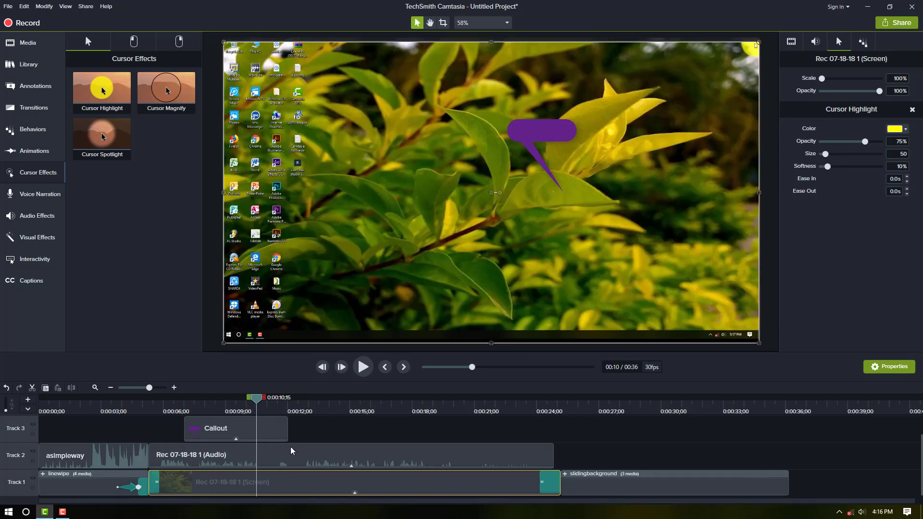
drag(291, 451, 288, 490)
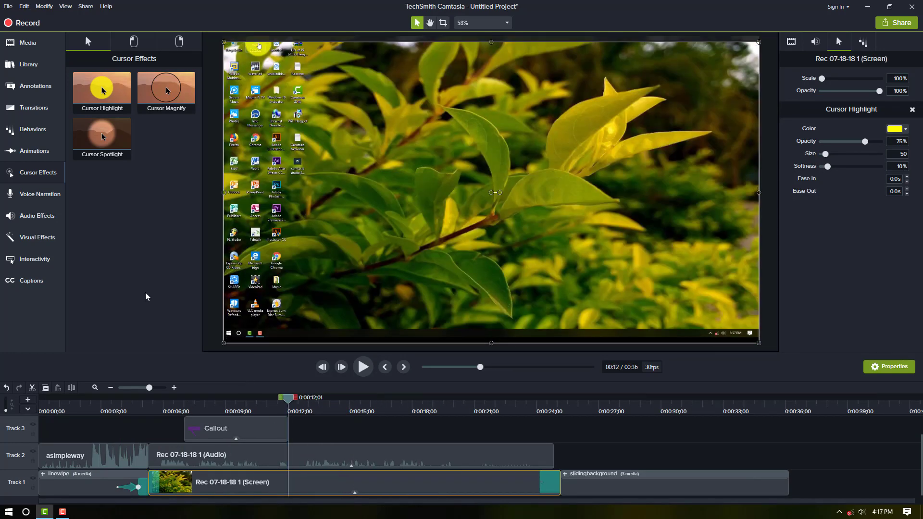
Step: Review the voice narration, audio effects, visual effects and quiz options
click(52, 200)
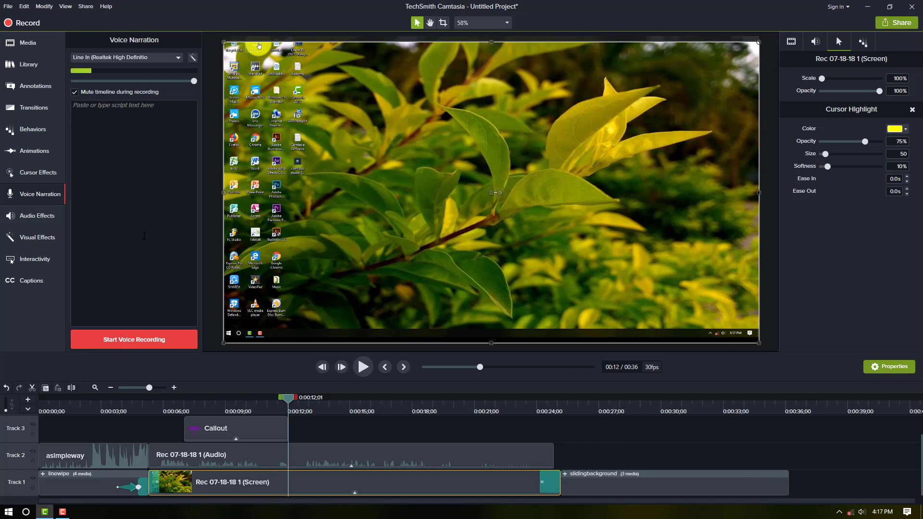
click(29, 217)
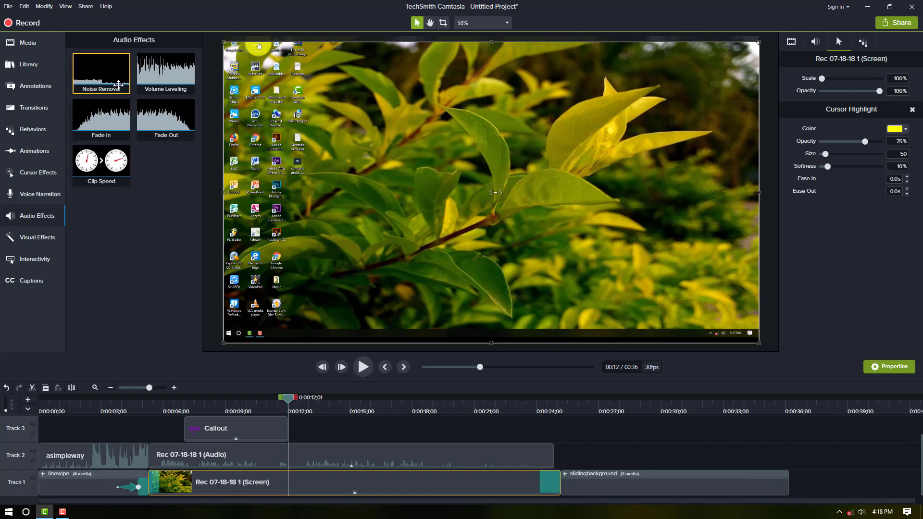
click(46, 246)
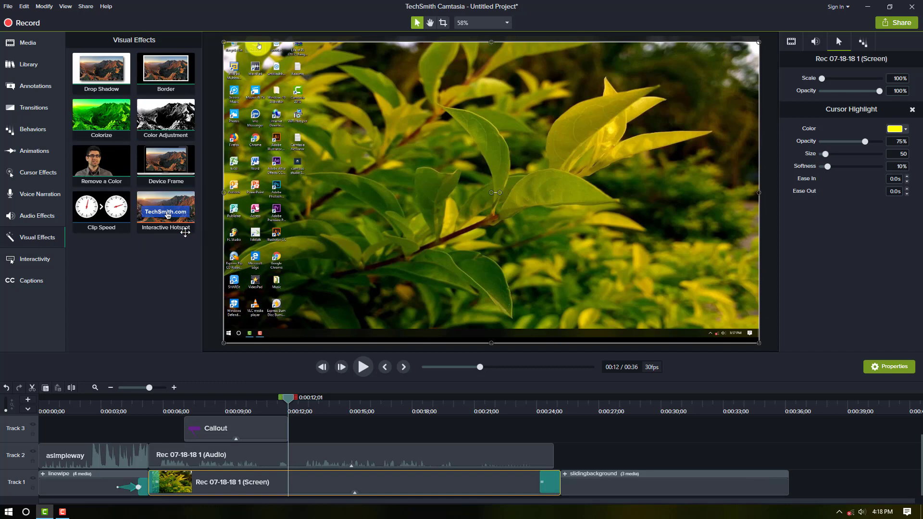
click(54, 262)
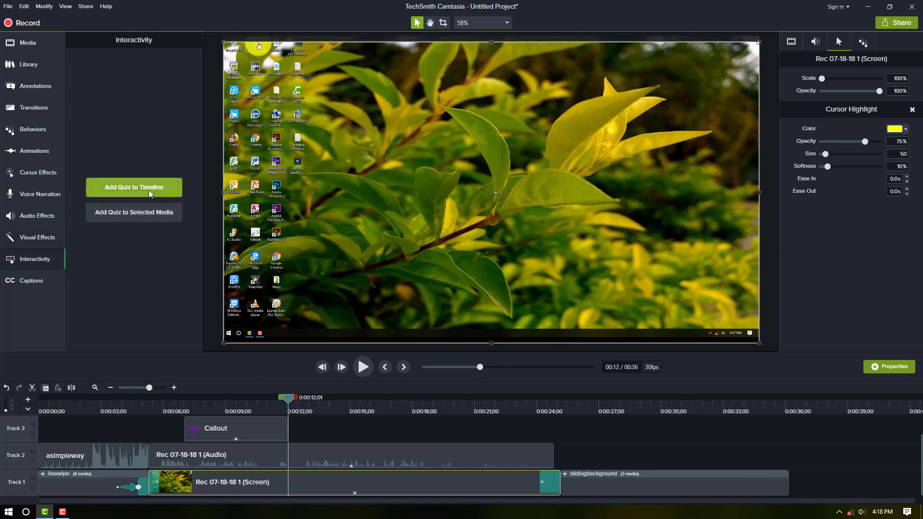
click(135, 193)
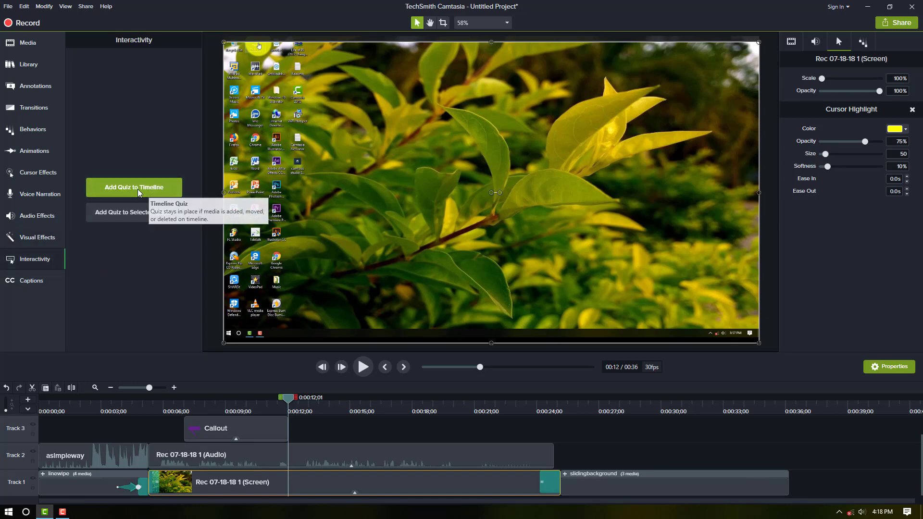
Step: Add a quiz to the timeline at 0:00:12;01 and shift the screen recording slightly right on the canvas
drag(499, 310, 519, 311)
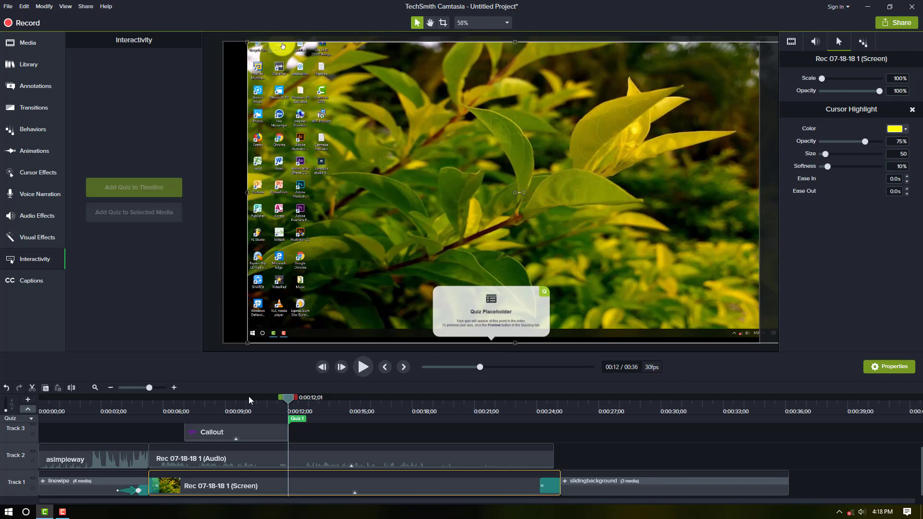
mouse_move(287, 402)
mouse_down()
mouse_move(264, 402)
mouse_move(315, 406)
mouse_move(280, 404)
mouse_move(289, 407)
mouse_move(280, 412)
mouse_move(290, 406)
mouse_up()
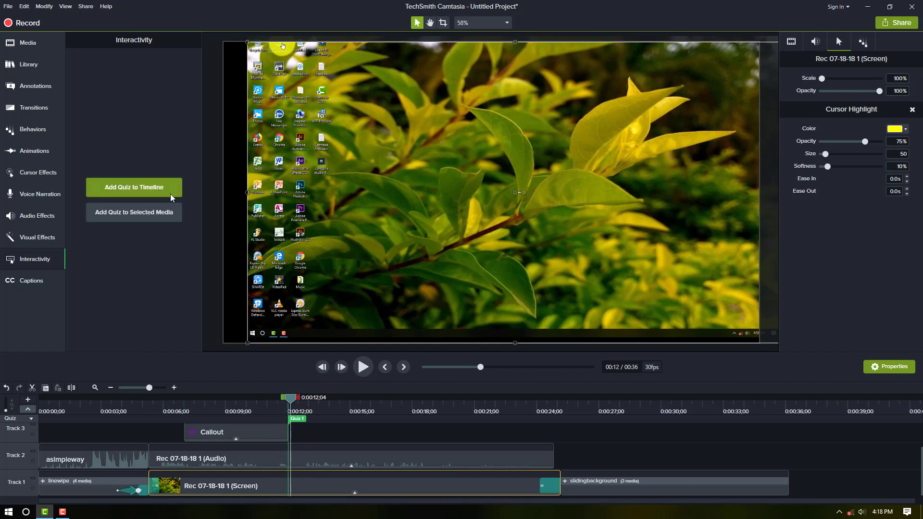
Step: Add a blank caption at 0:00:12;04 and move the playhead within it to 0:00:14;27
click(37, 284)
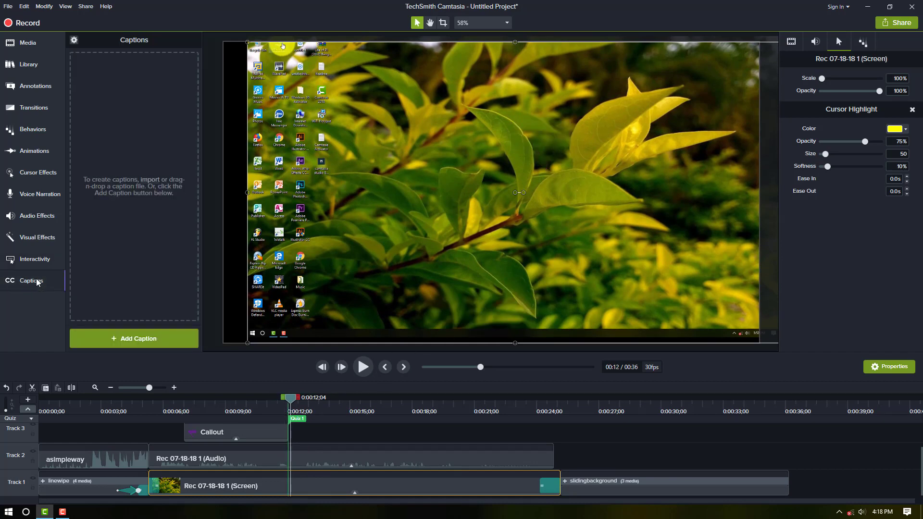
click(128, 339)
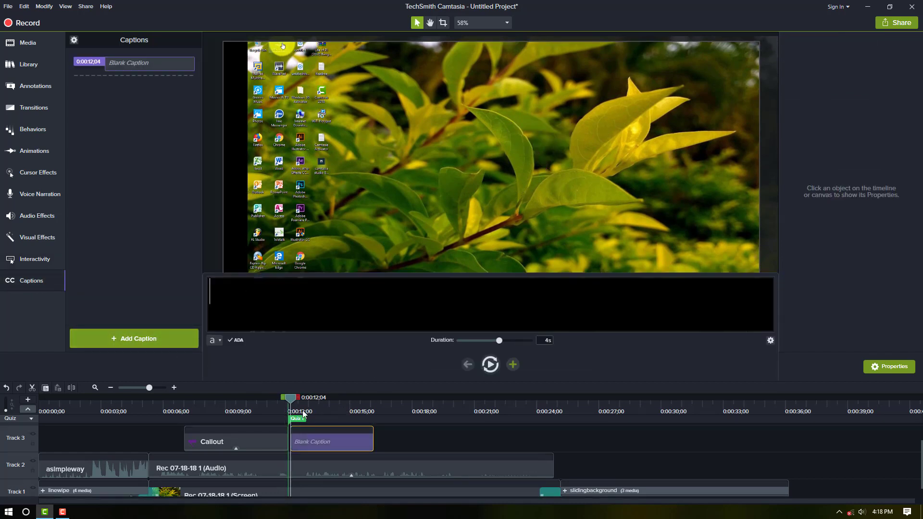
drag(292, 401, 348, 403)
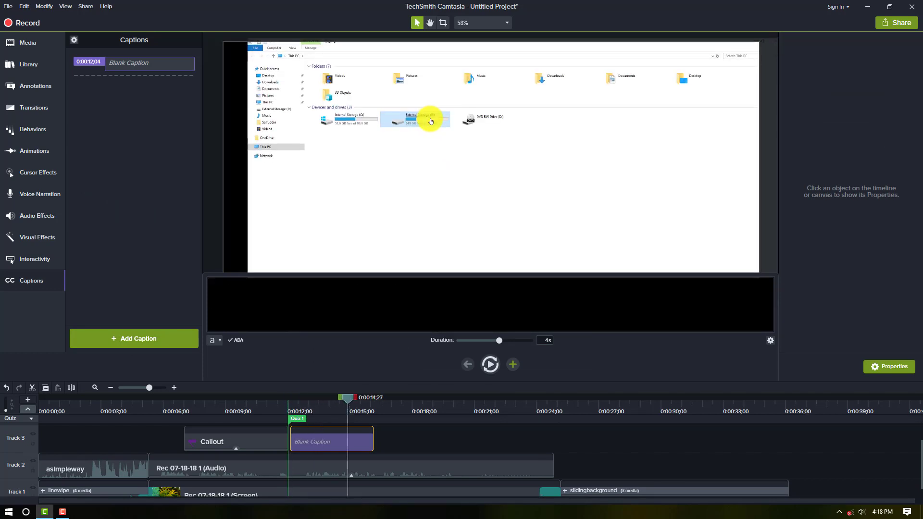
Step: Enter the sample text "fdjh hsdfjhki lkdjf" in the new caption and clear it again
text(fdjh )
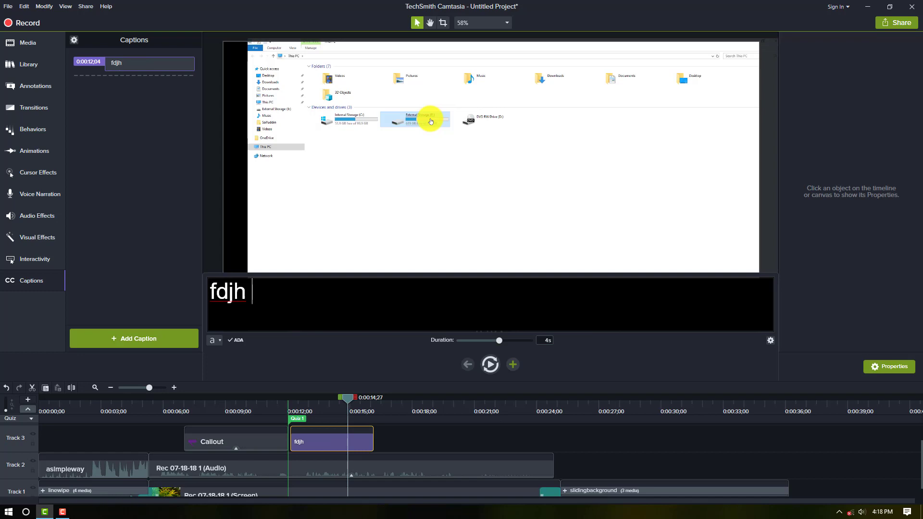
text(hsdfjhki lkdjfl)
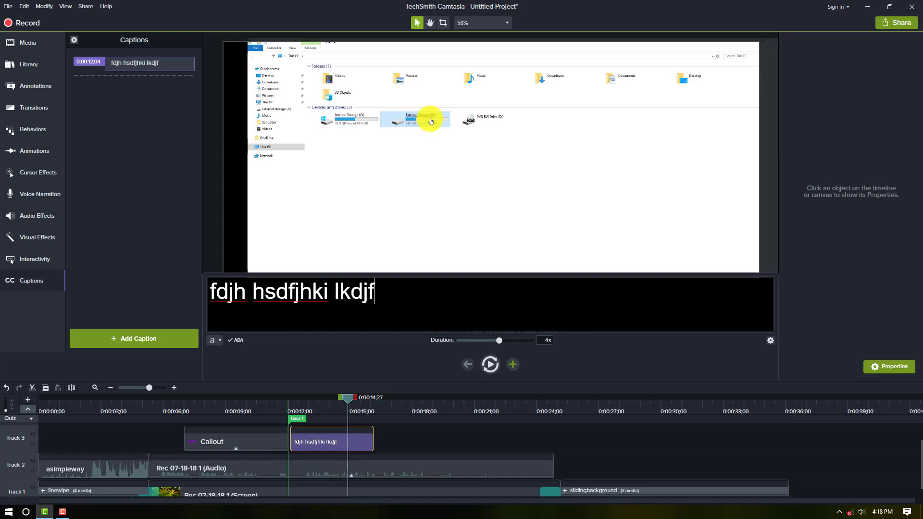
key(BackSpace)
key(BackSpace)
key(BackSpace)
key(BackSpace)
key(BackSpace)
key(BackSpace)
key(BackSpace)
key(BackSpace)
key(BackSpace)
key(BackSpace)
key(BackSpace)
key(BackSpace)
key(BackSpace)
key(BackSpace)
key(BackSpace)
key(BackSpace)
key(BackSpace)
key(BackSpace)
key(BackSpace)
key(BackSpace)
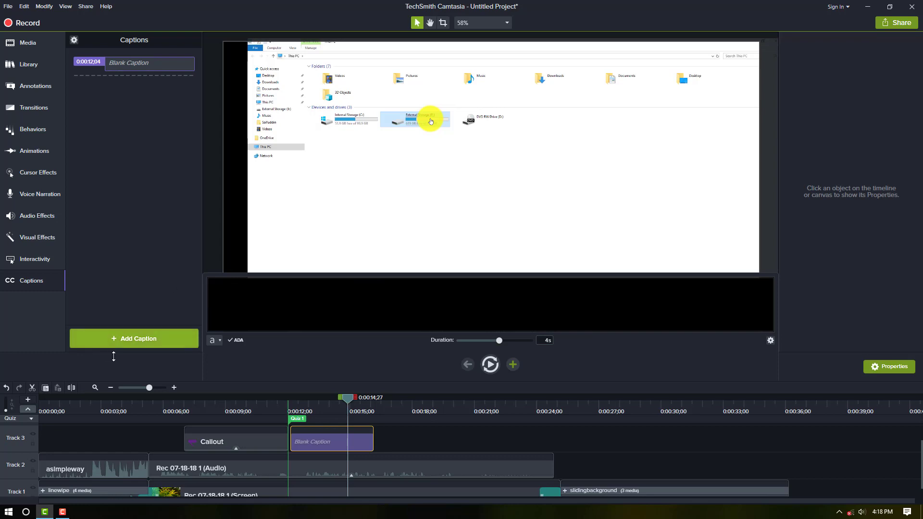
Step: Add the firefly music track from the Library to a new track and align its start with 0:00:00;00
drag(348, 398, 138, 408)
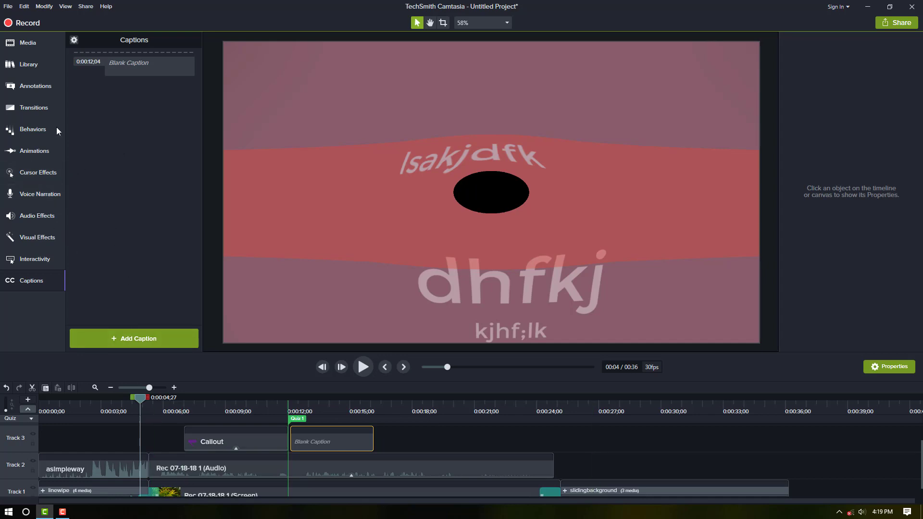
click(28, 66)
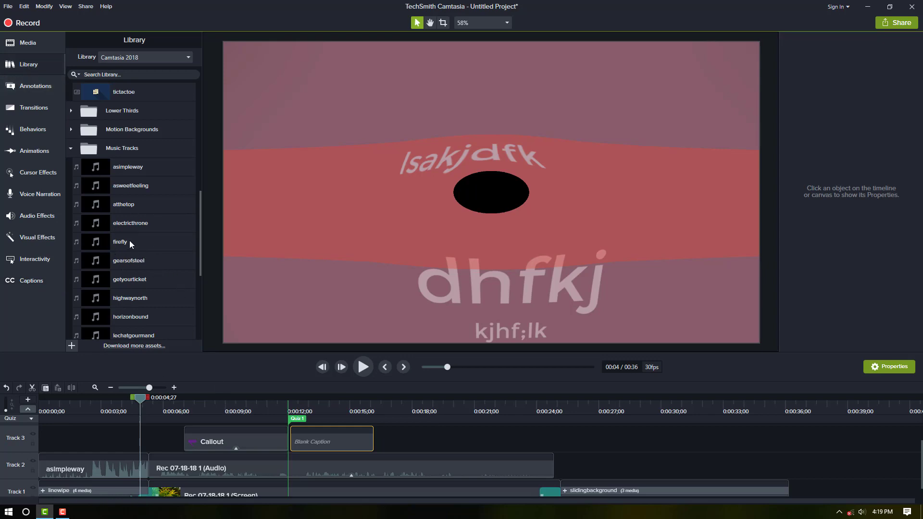
drag(129, 240, 214, 429)
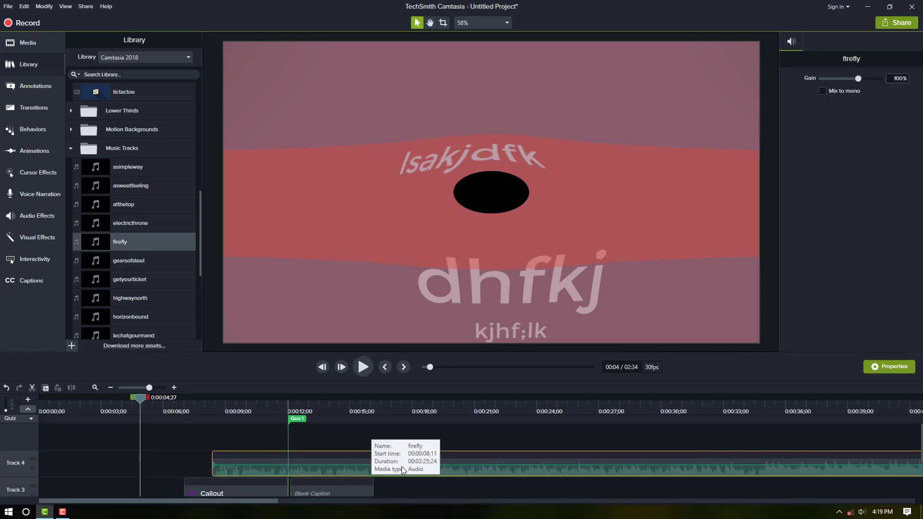
drag(352, 476, 100, 463)
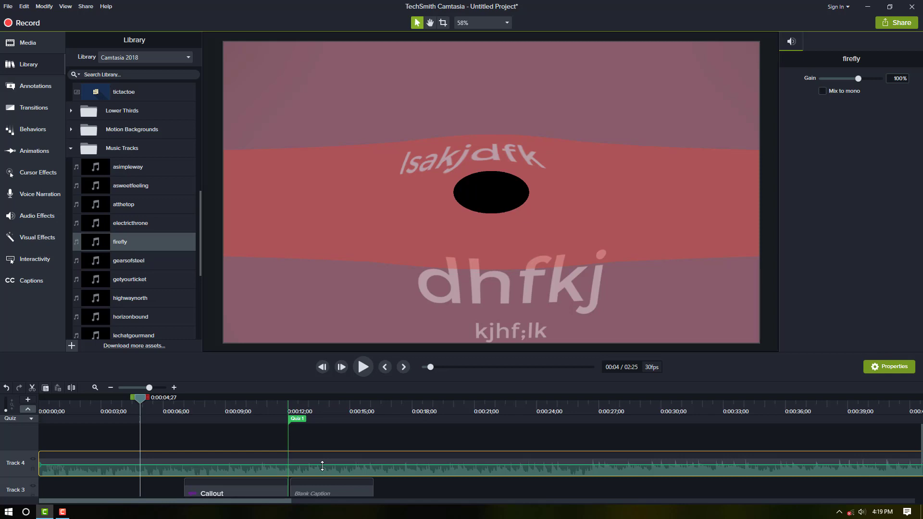
Step: Try higher and lower audio levels on the firefly clip and leave its volume reduced
drag(322, 466, 326, 471)
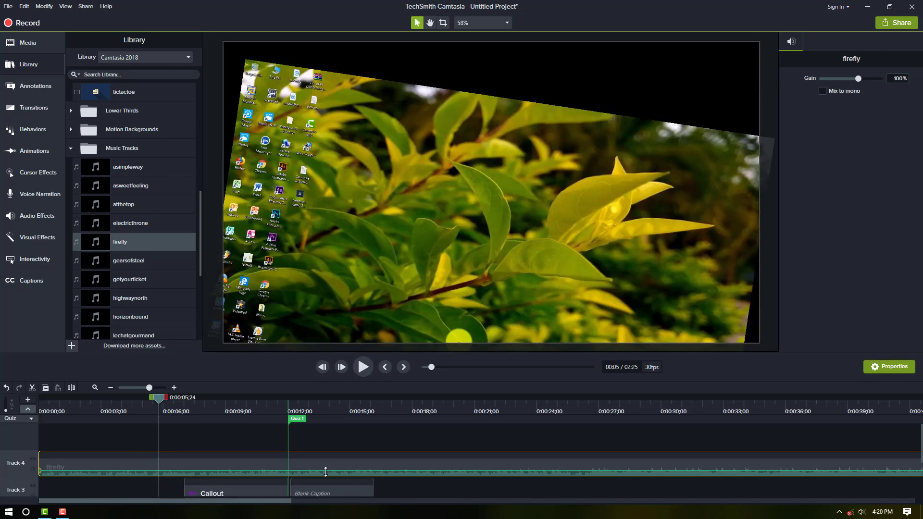
drag(326, 472, 330, 466)
drag(331, 466, 329, 471)
scroll(330, 471, down, 1)
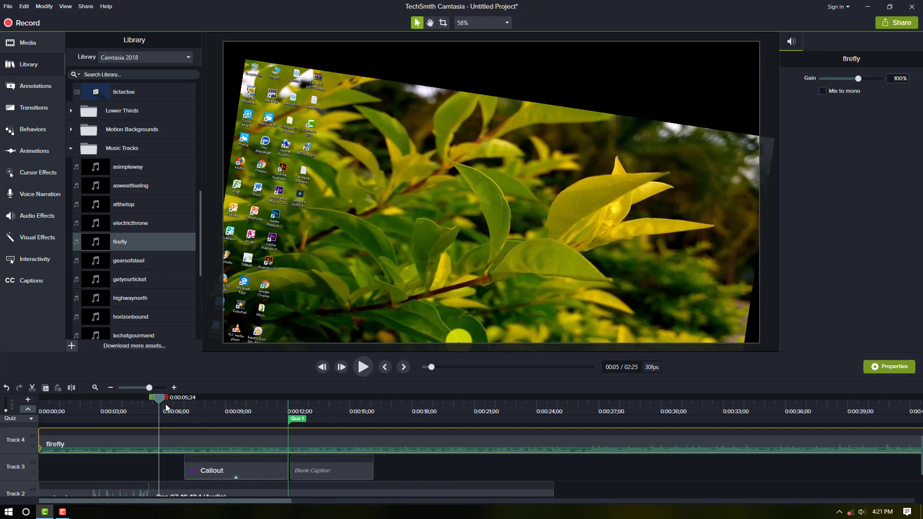
Step: Play the timeline from the beginning to check the firefly music against the recording
drag(157, 398, 128, 399)
click(322, 367)
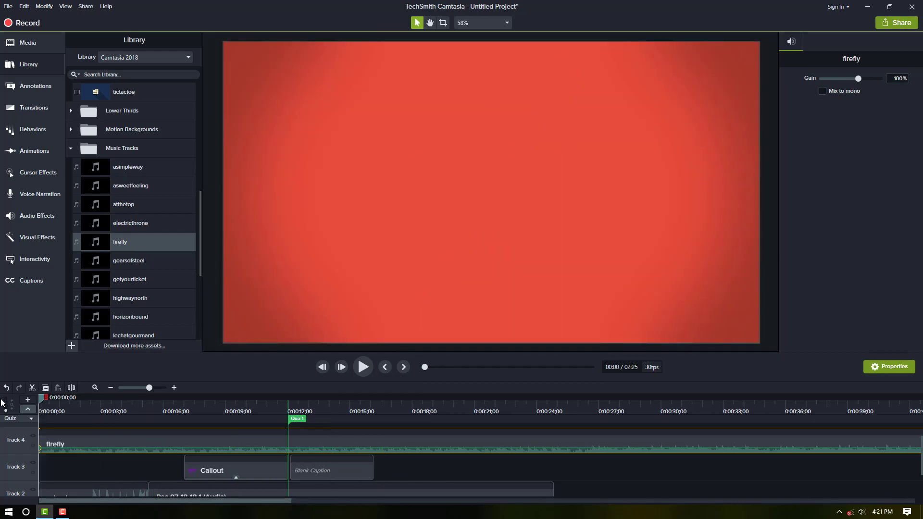
scroll(368, 452, down, 2)
scroll(367, 454, up, 3)
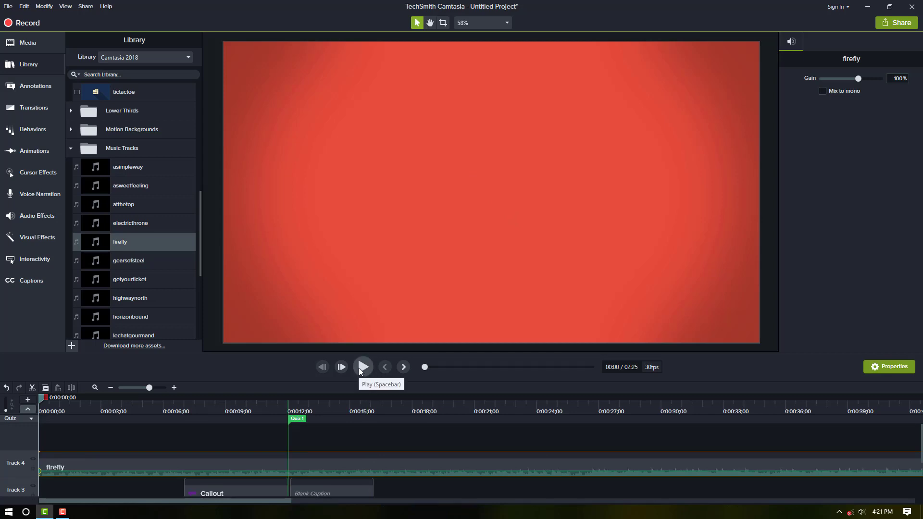
click(359, 368)
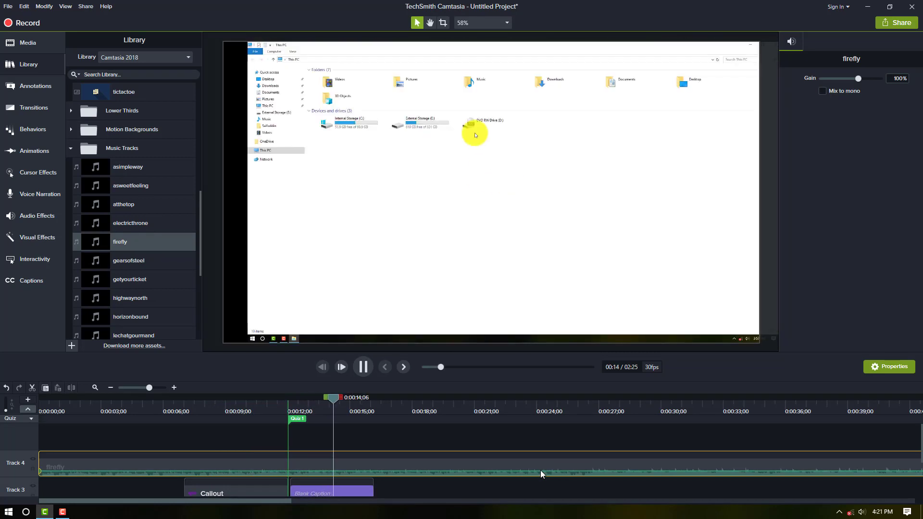
Step: Lower the firefly music volume to 35% and raise the Rec 07-18-18 1 (Audio) volume to 500%
click(541, 471)
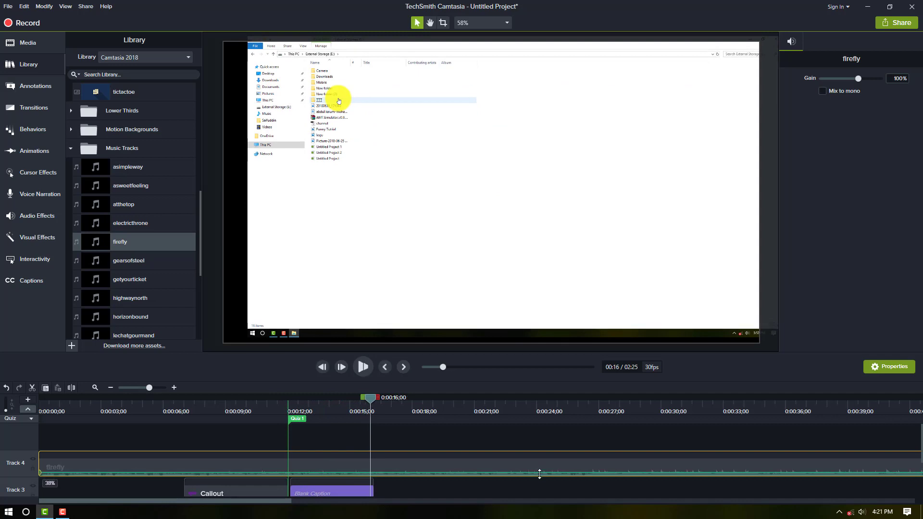
drag(541, 470, 541, 472)
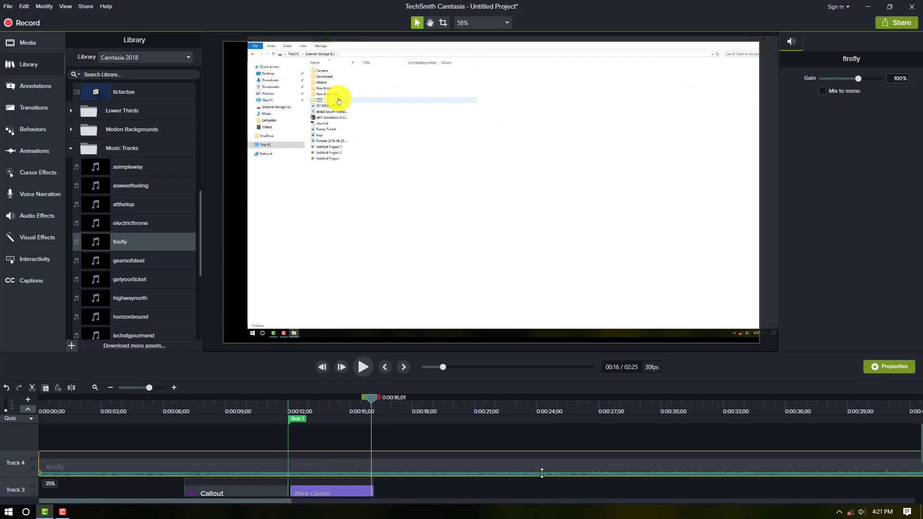
scroll(459, 479, down, 3)
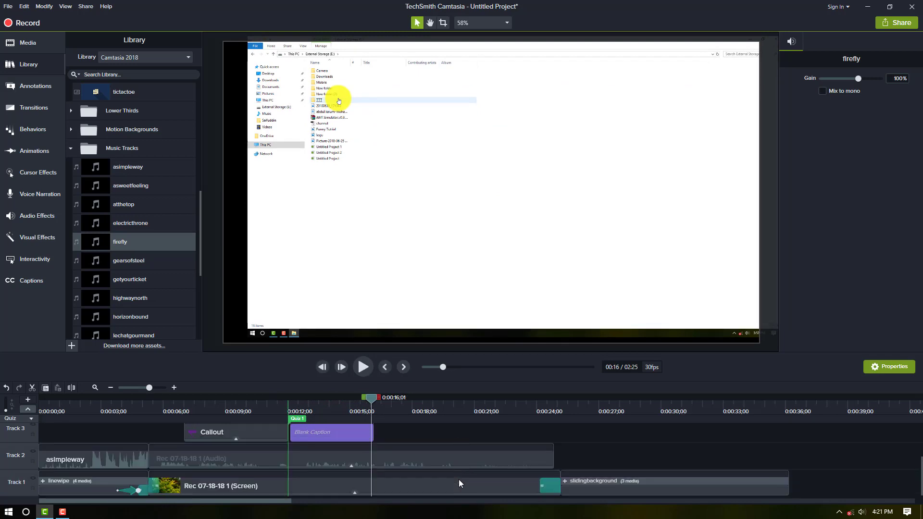
click(410, 461)
drag(411, 456, 415, 448)
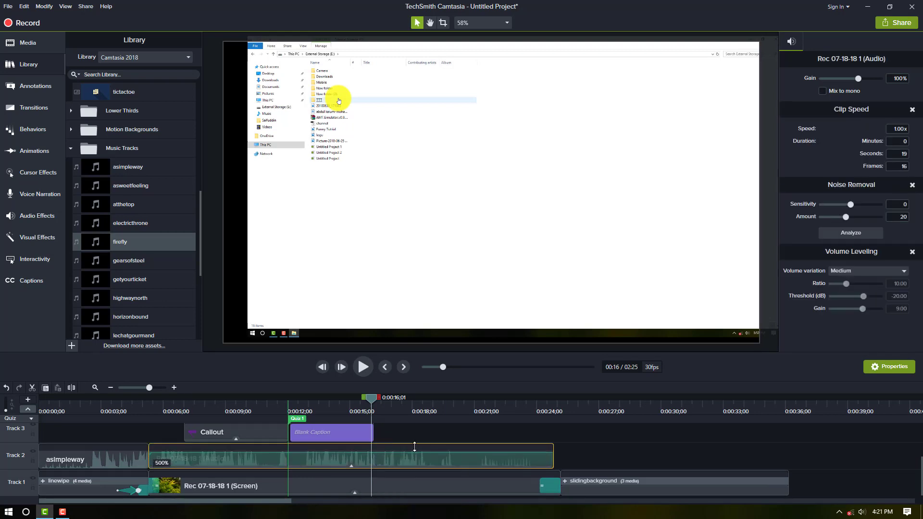
scroll(432, 450, up, 3)
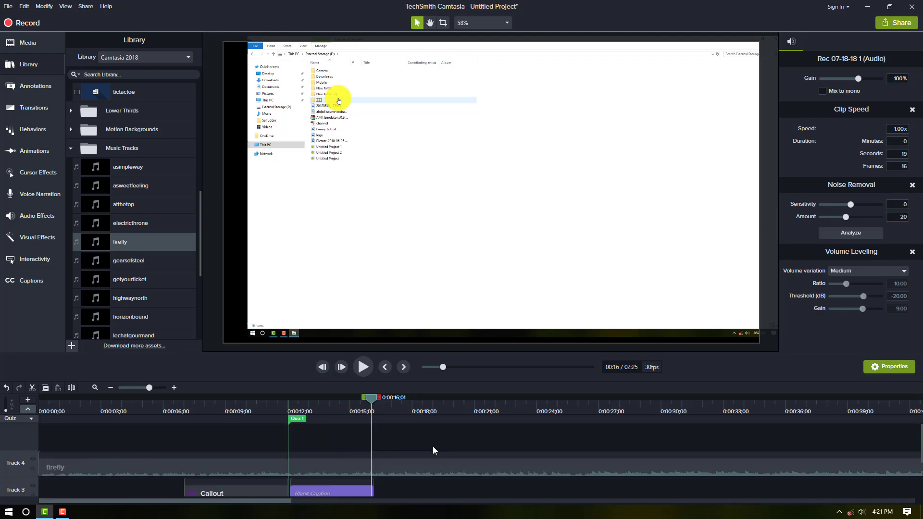
Step: Play on from 0:00:16;01 and reduce the firefly music volume further
click(363, 368)
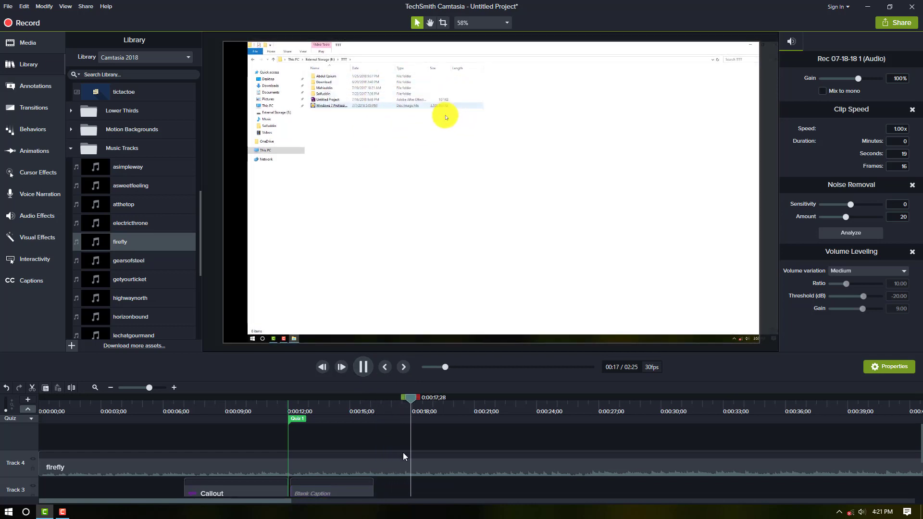
click(457, 469)
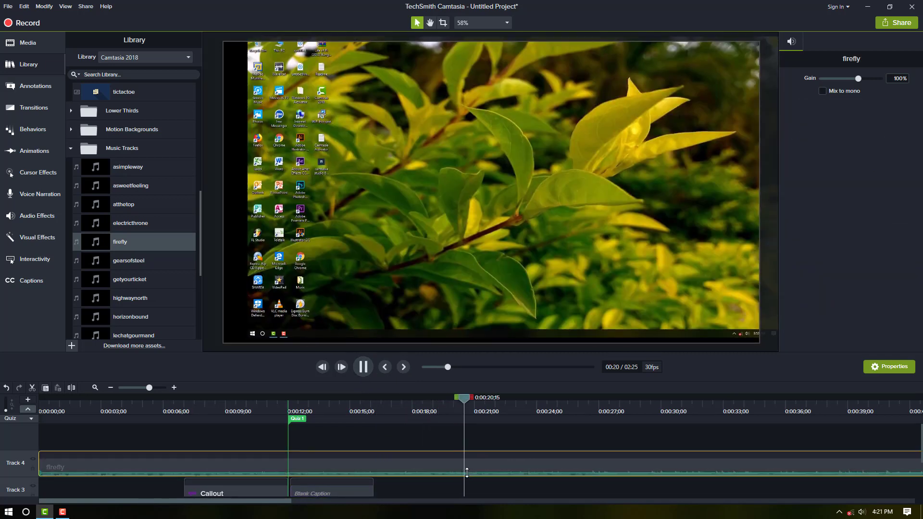
drag(463, 472, 468, 474)
Step: Zoom in slightly on the timeline and increase the track height to enlarge the firefly waveform
mouse_move(149, 389)
mouse_down()
mouse_move(159, 388)
mouse_move(149, 389)
mouse_up()
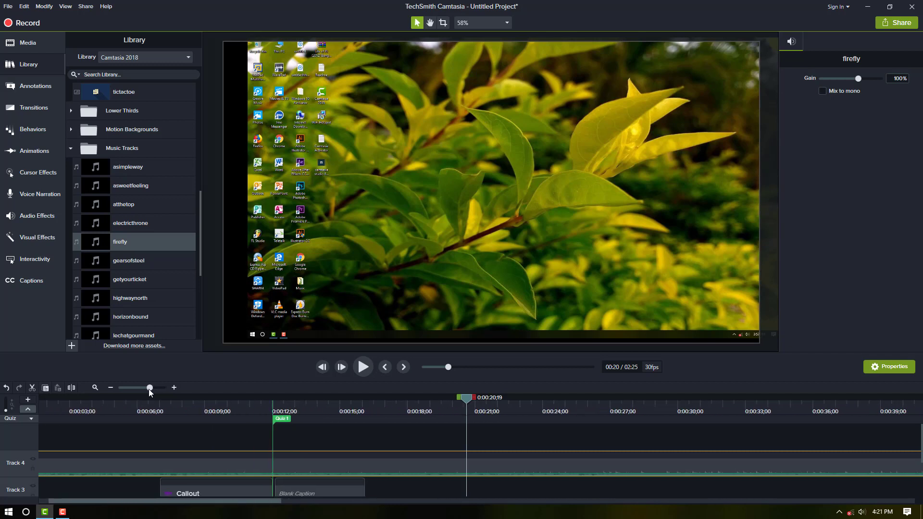
scroll(7, 413, down, 2)
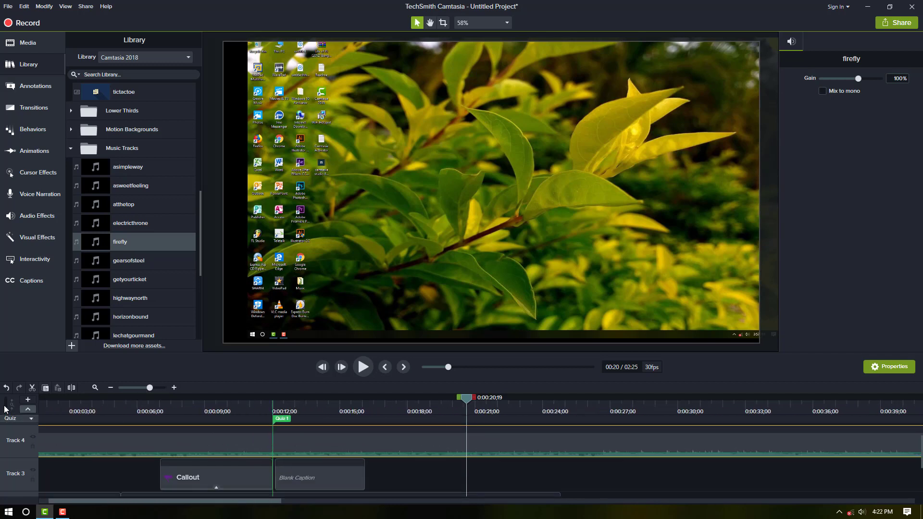
drag(5, 405, 5, 413)
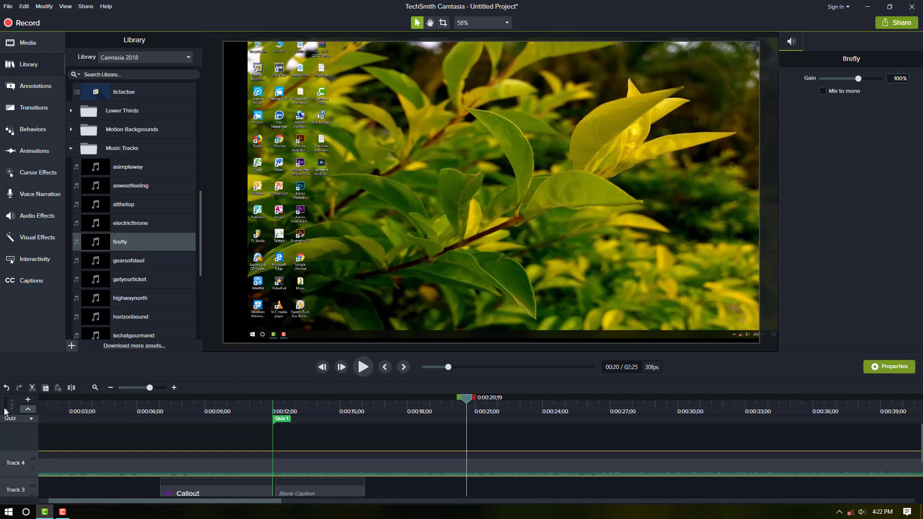
scroll(410, 483, down, 3)
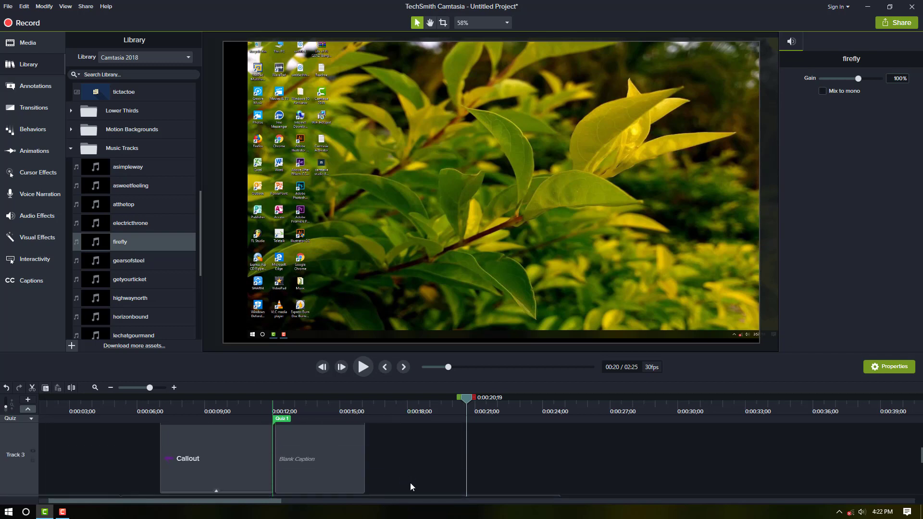
scroll(410, 483, up, 2)
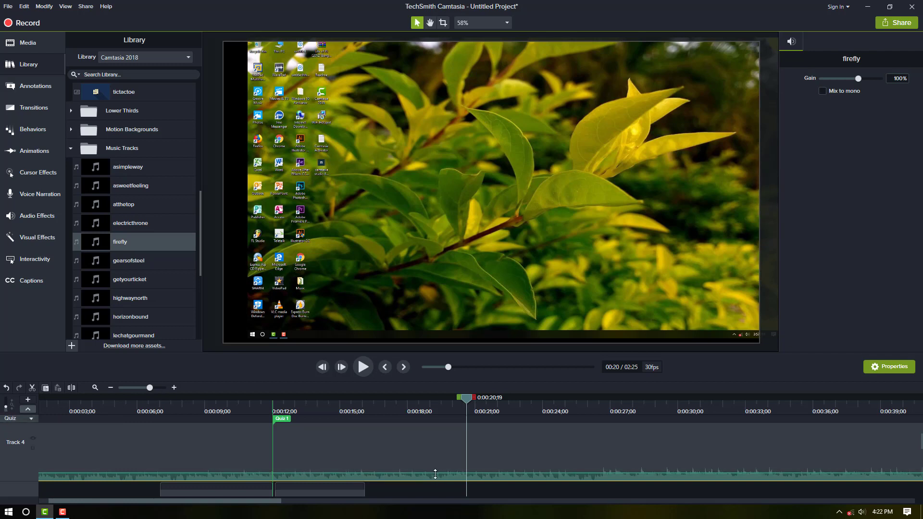
Step: Lower the enlarged firefly clip's volume a little more and play the mix from 0:00:20;19
drag(435, 474, 435, 476)
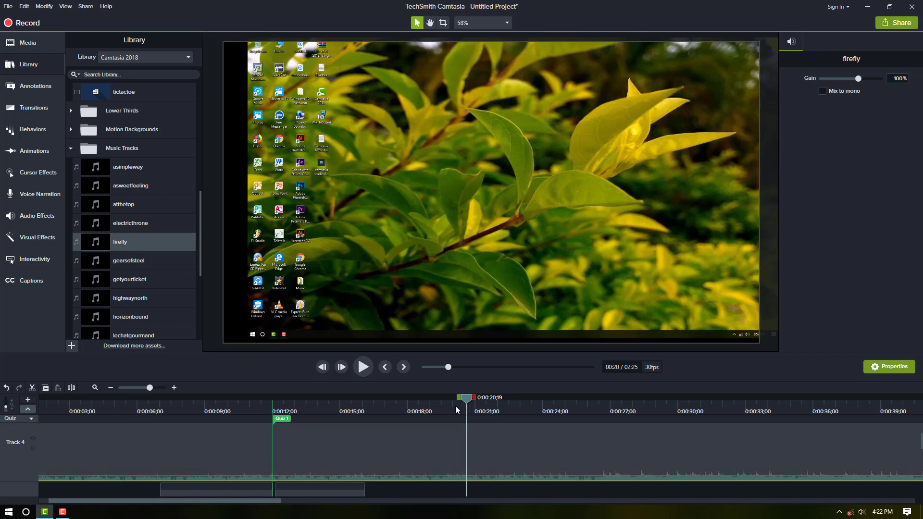
key(space)
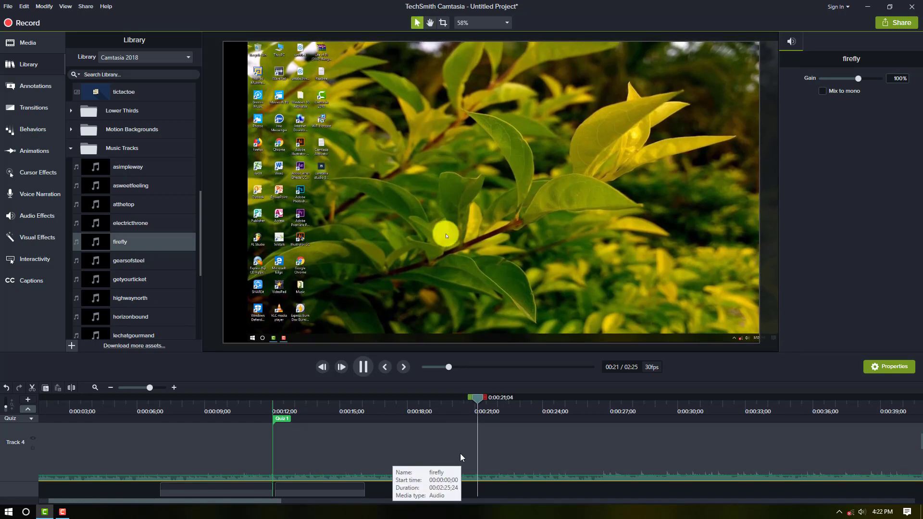
scroll(462, 452, down, 1)
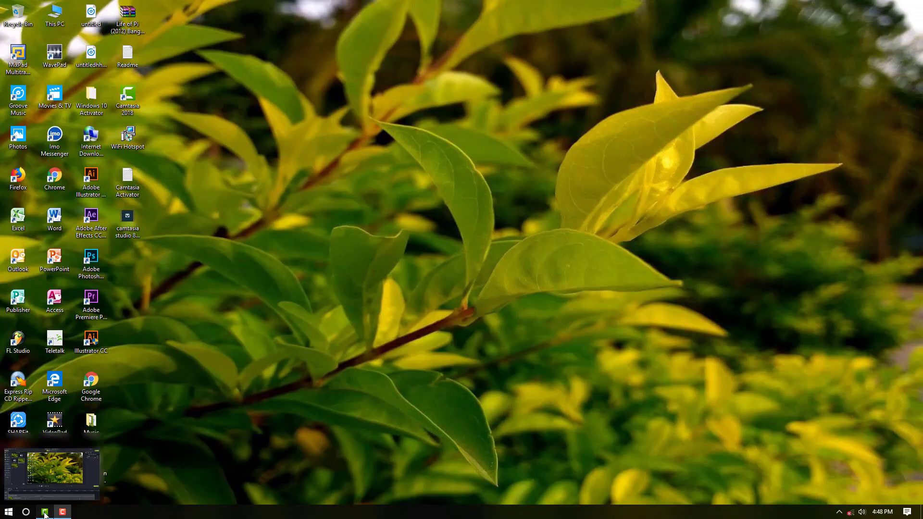
Step: Switch to Camtasia and browse the Untitled Project and Elements of CS folders for media to import, then close the browser
click(44, 512)
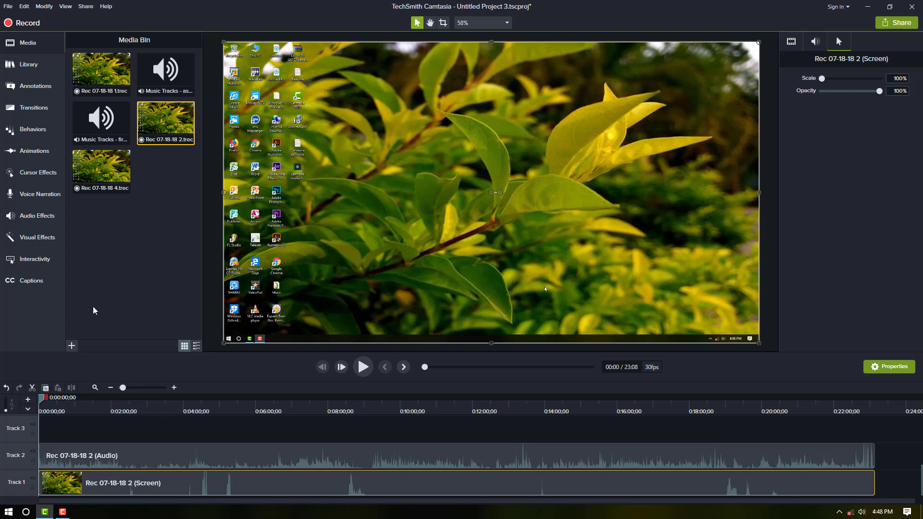
click(71, 346)
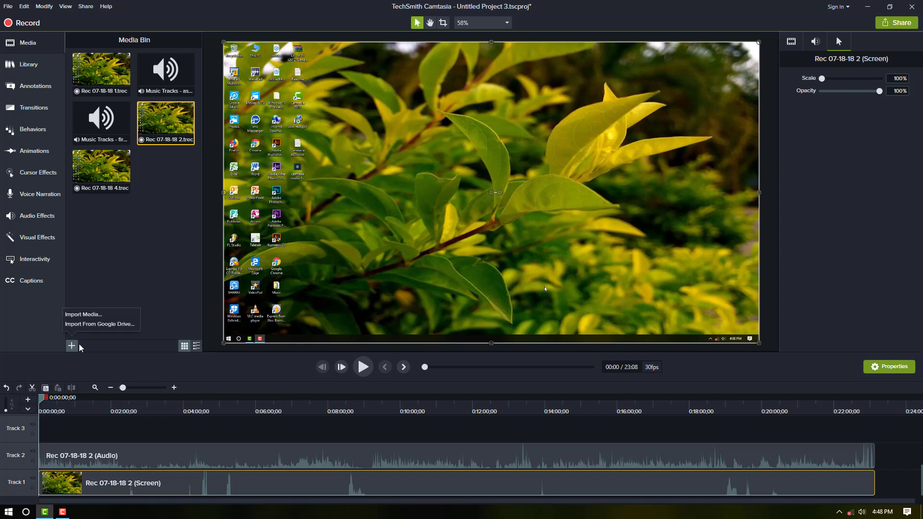
click(89, 319)
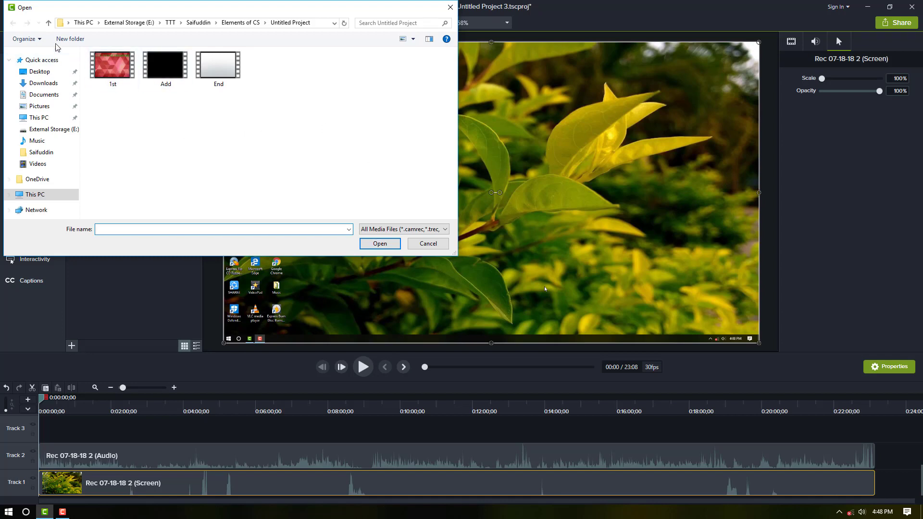
click(49, 24)
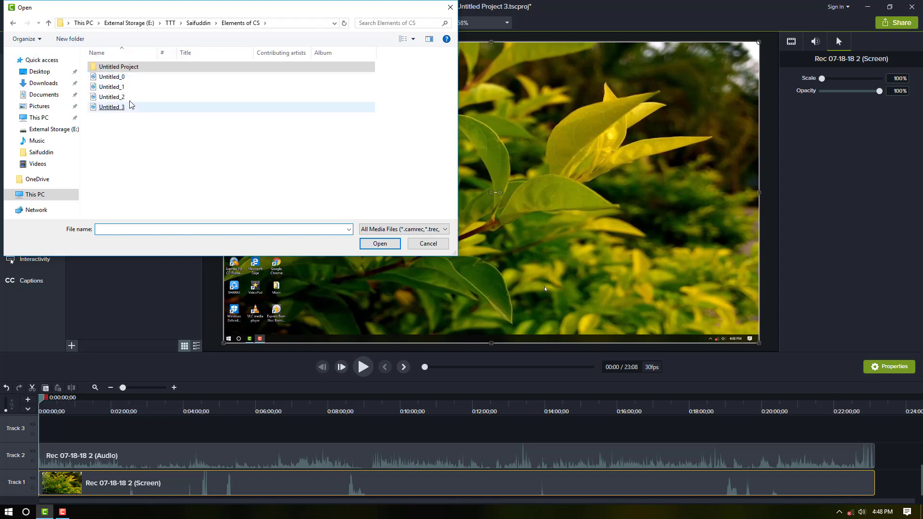
click(13, 24)
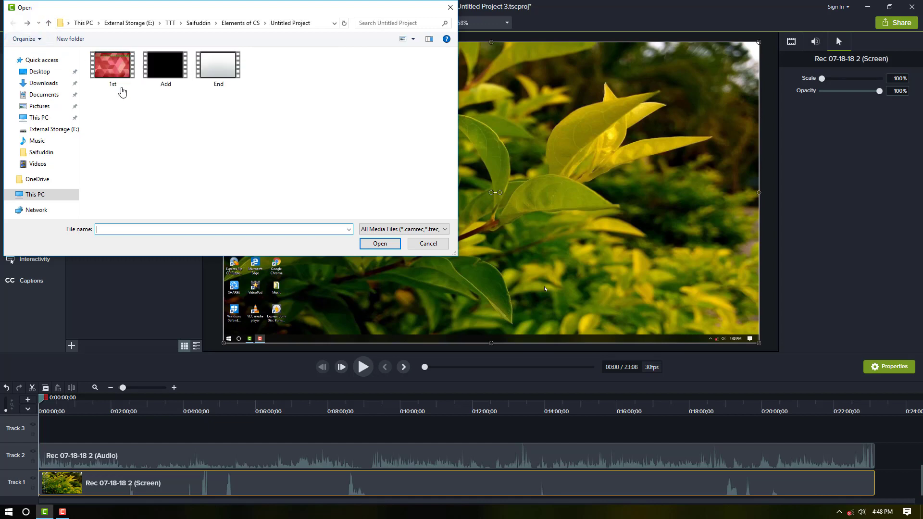
click(30, 24)
click(450, 8)
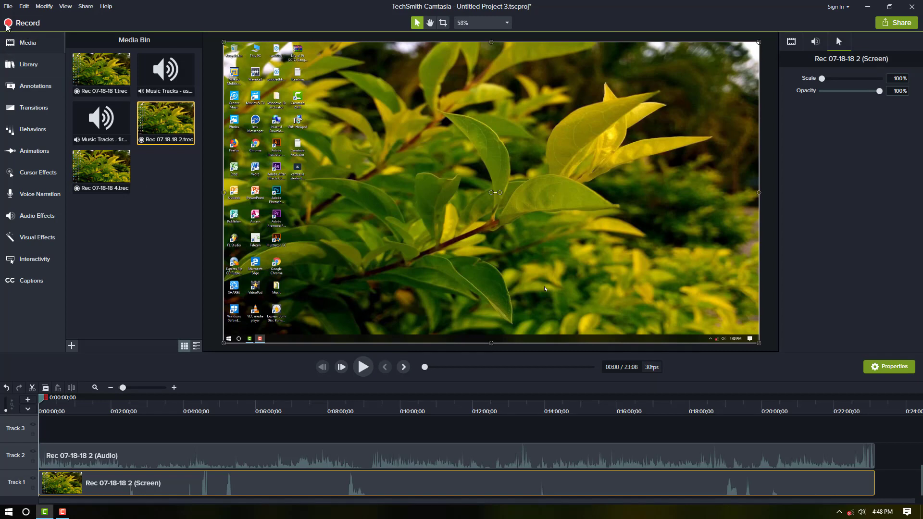
Step: Import Add.mp4 into the media bin and place it on Track 3 at about 0:02:40
click(8, 7)
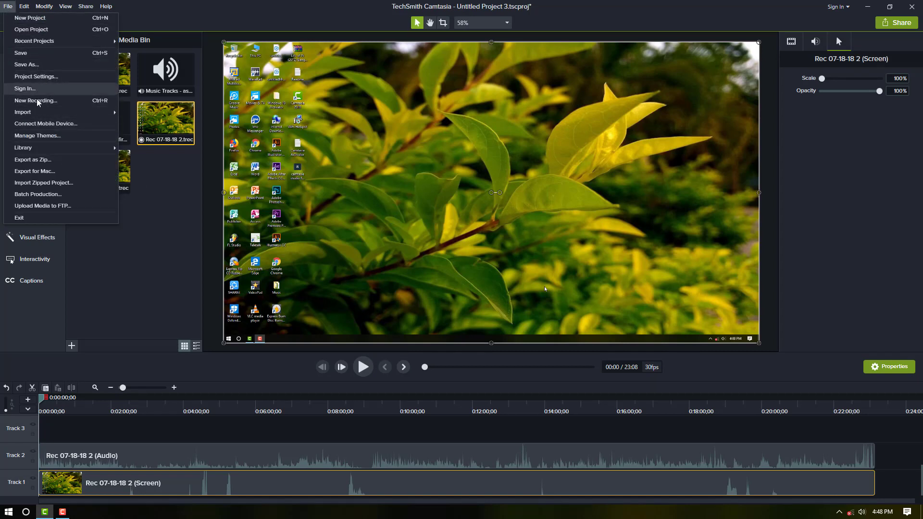
mouse_move(40, 112)
click(155, 114)
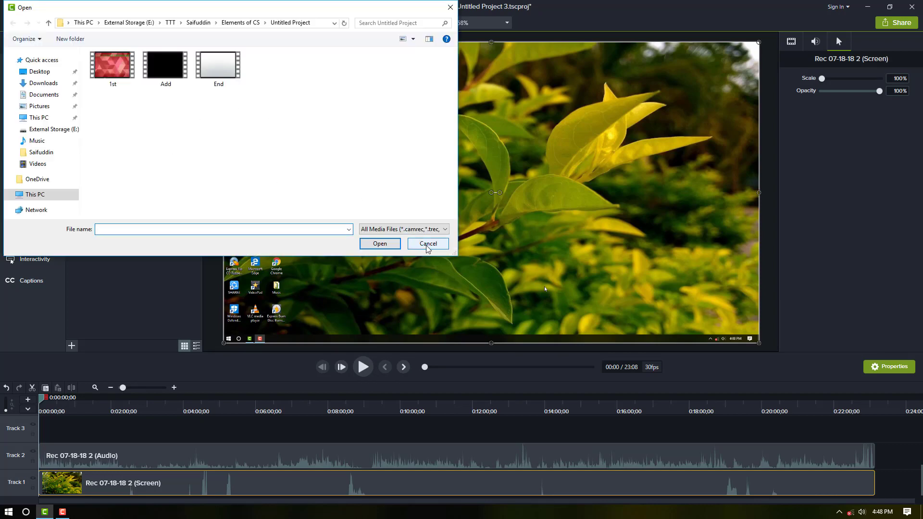
double_click(171, 76)
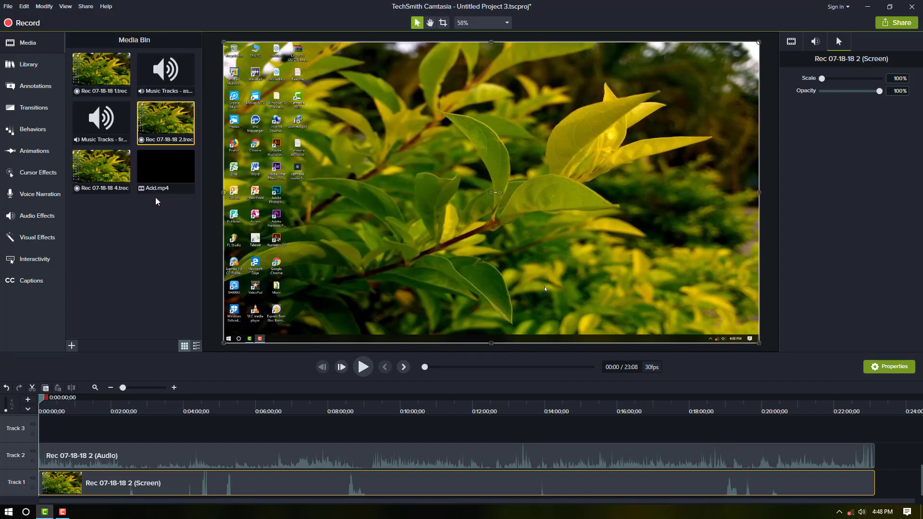
drag(161, 181, 137, 439)
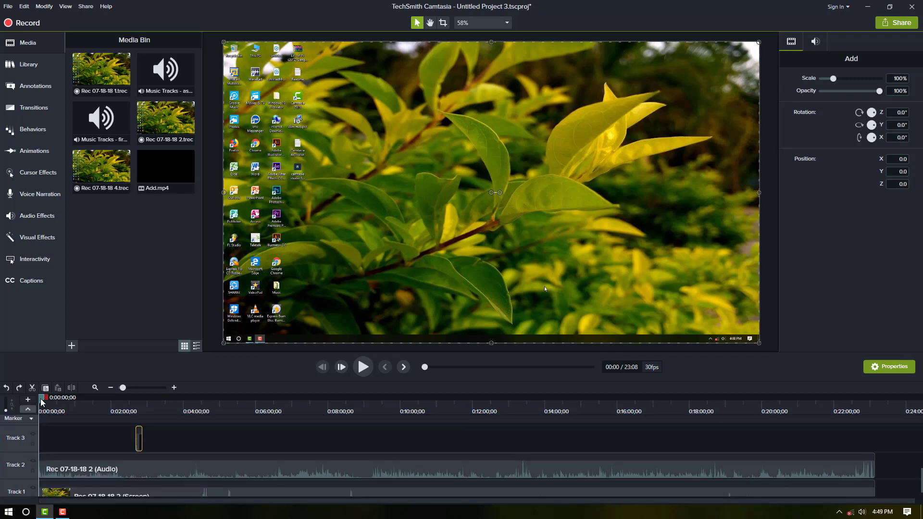
Step: Mark a timeline selection from 0:06:56;19 to 0:08:21;07
drag(42, 402, 291, 427)
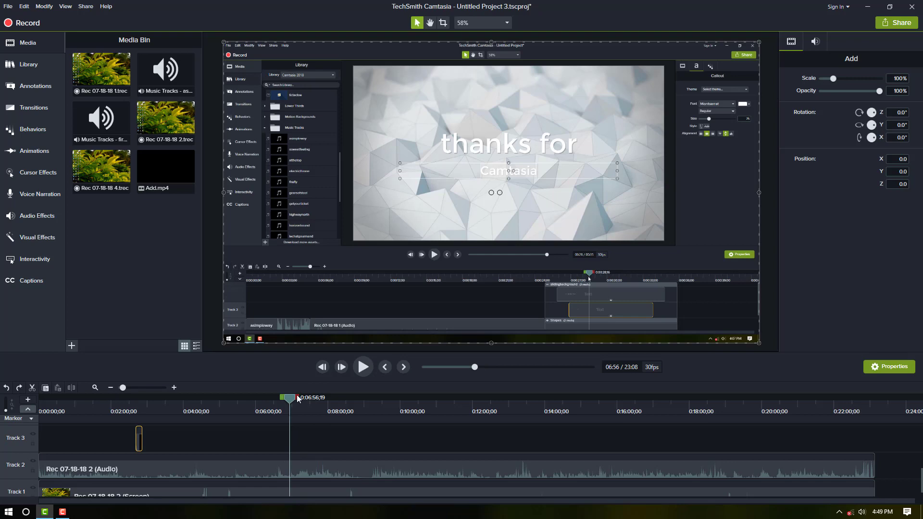
drag(297, 398, 353, 406)
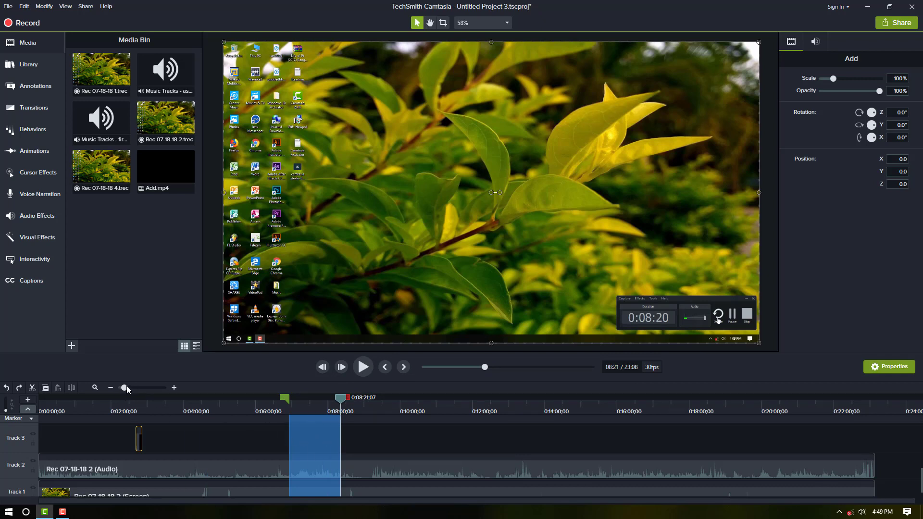
drag(126, 385, 139, 391)
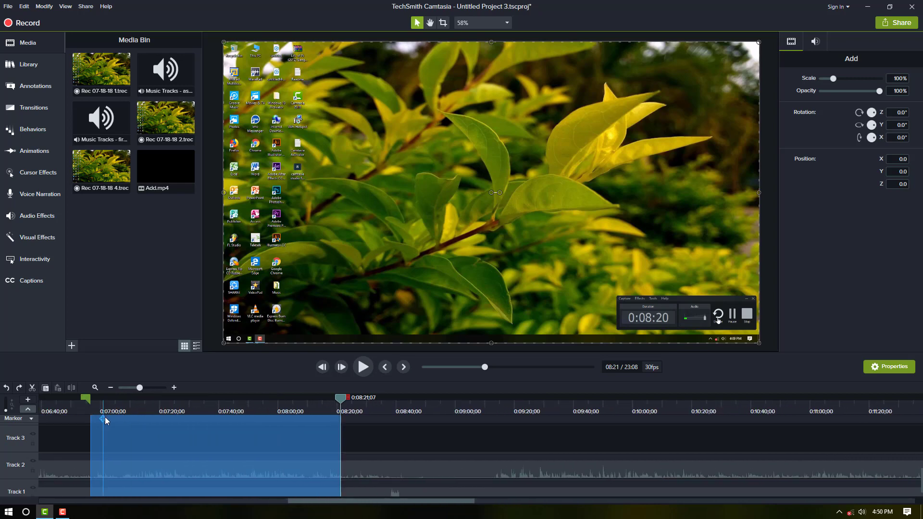
Step: Return the playhead to the start of the selected range and preview it up to 0:07:01;28
drag(340, 401, 61, 407)
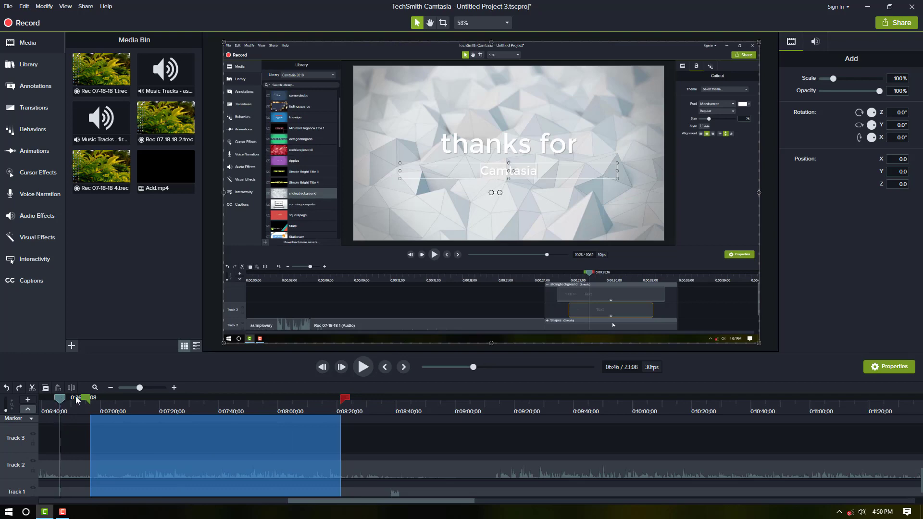
click(91, 401)
key(space)
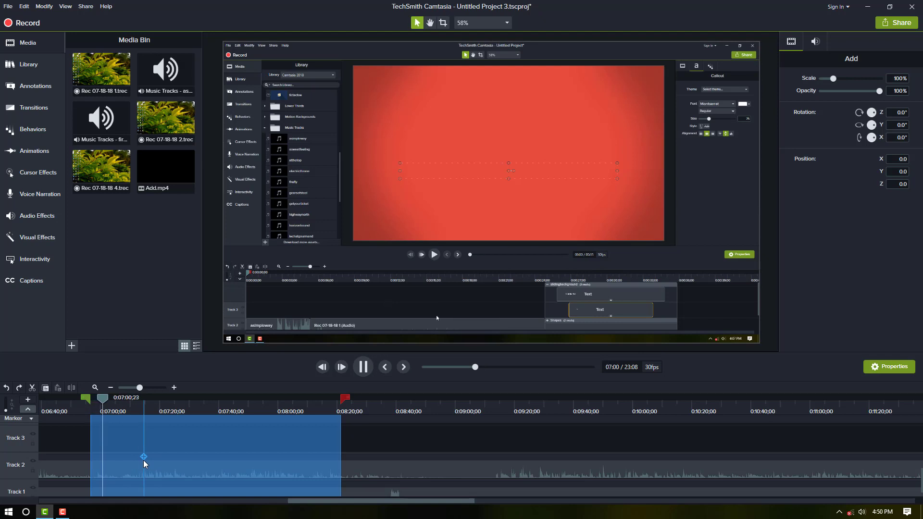
key(space)
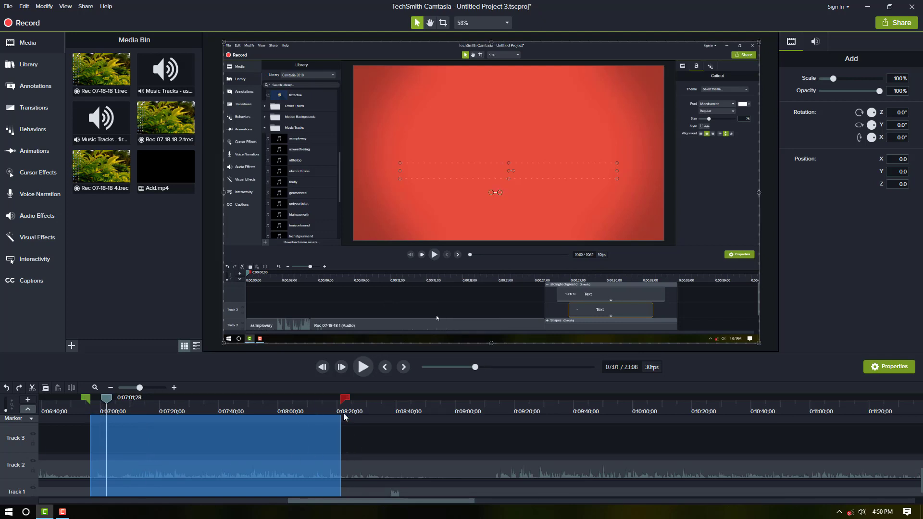
Step: Shorten the timeline selection to run from 0:06:56;27 to 0:07:01;28
drag(345, 399, 113, 398)
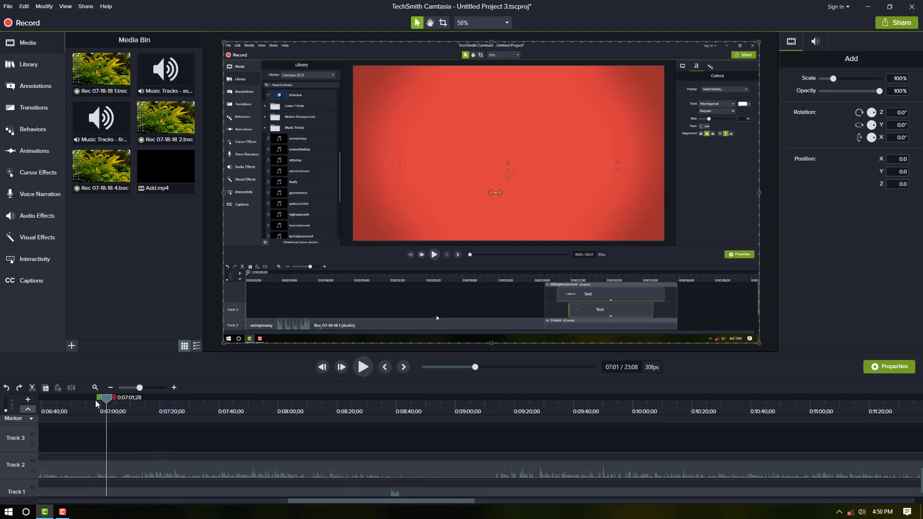
drag(98, 398, 92, 399)
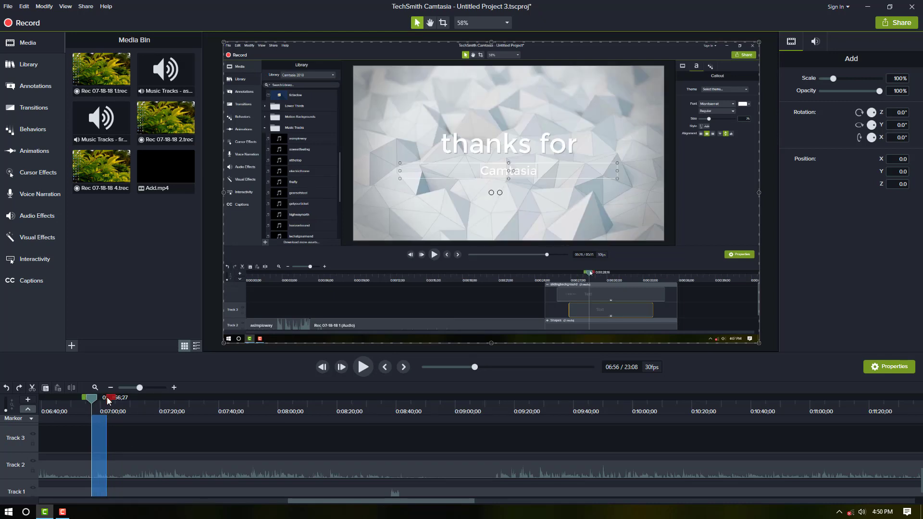
click(146, 434)
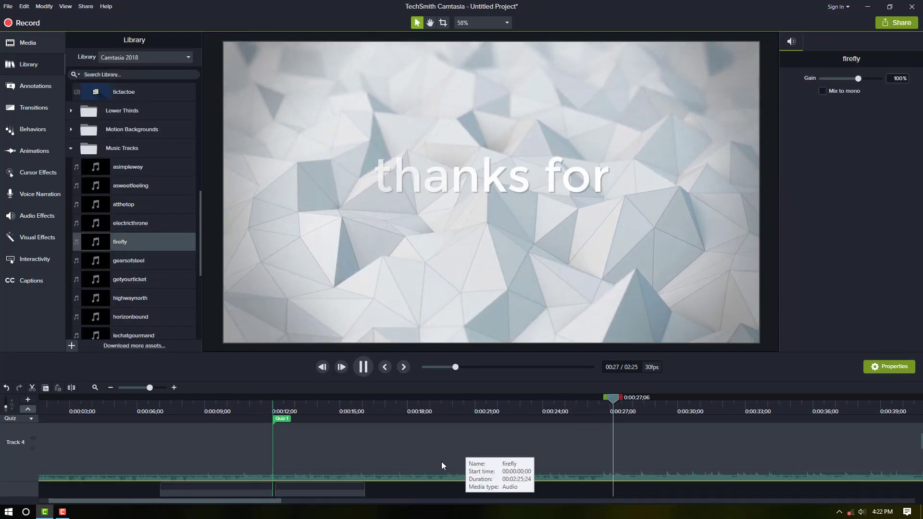
Step: Stop playback, return the playhead to 0:00:00;00 and look over the timeline tracks
key(space)
drag(619, 402, 1, 435)
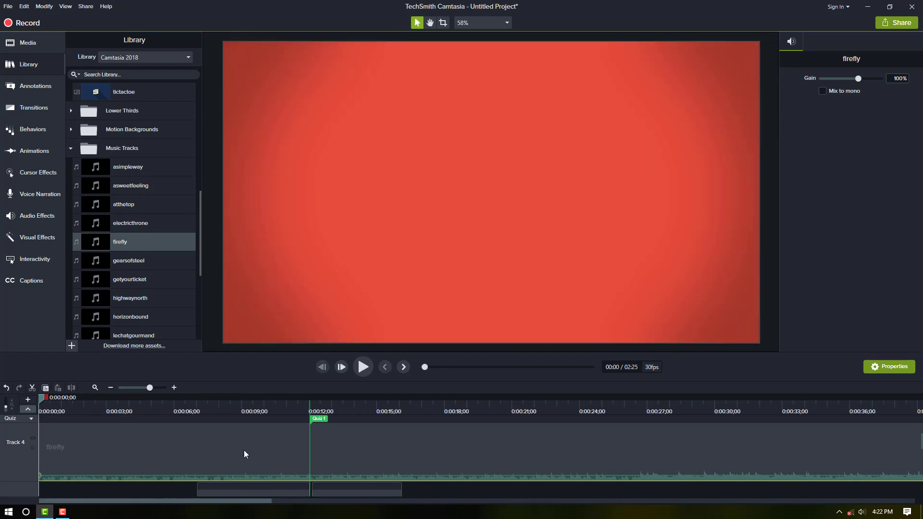
scroll(244, 450, up, 2)
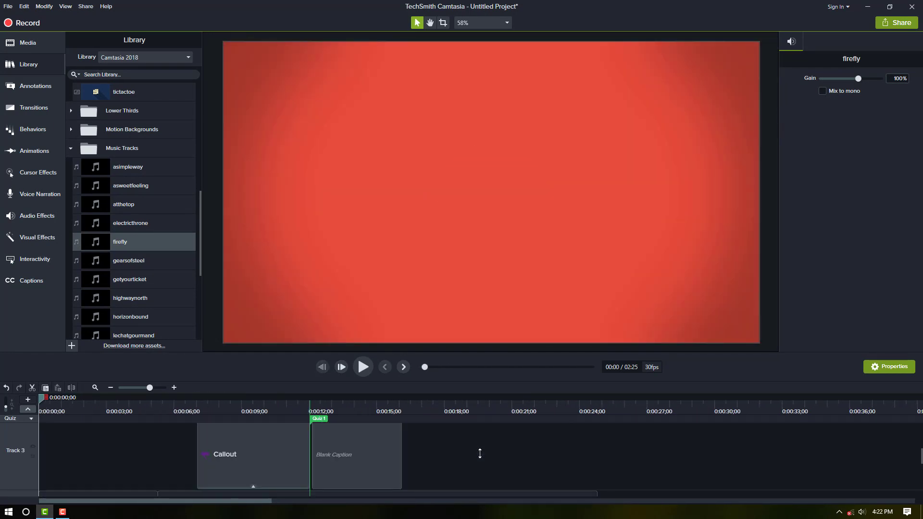
scroll(480, 454, down, 4)
scroll(480, 454, up, 4)
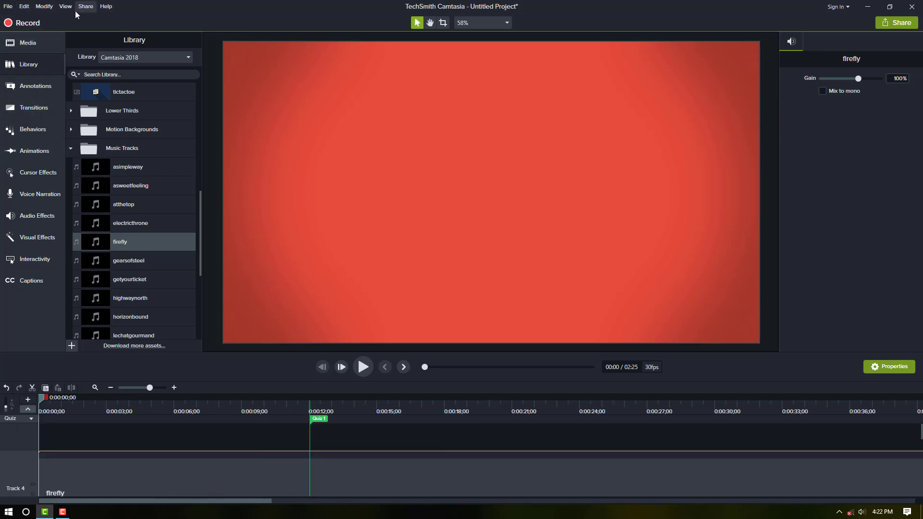
click(8, 7)
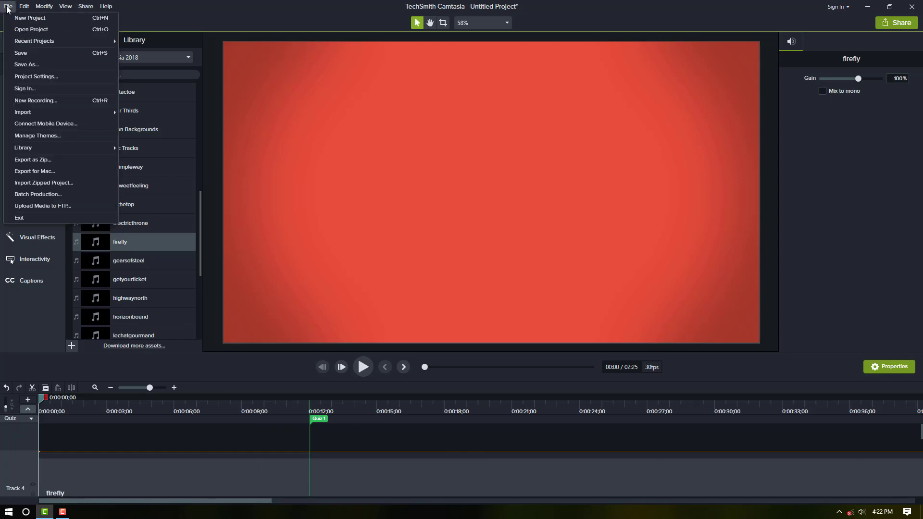
click(37, 65)
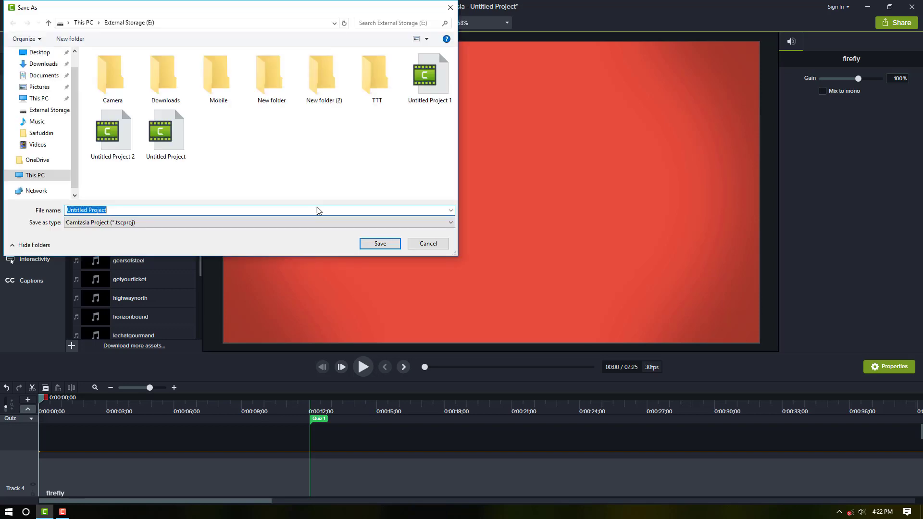
click(258, 223)
click(256, 227)
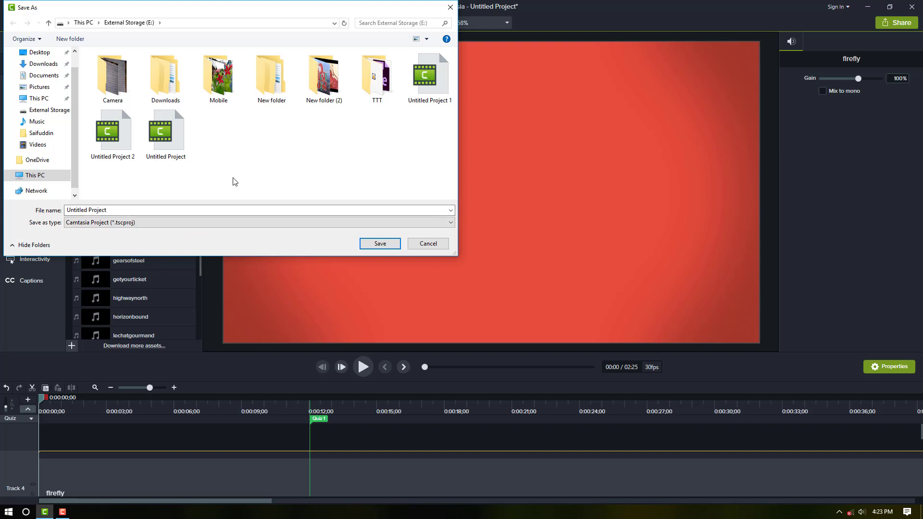
click(429, 245)
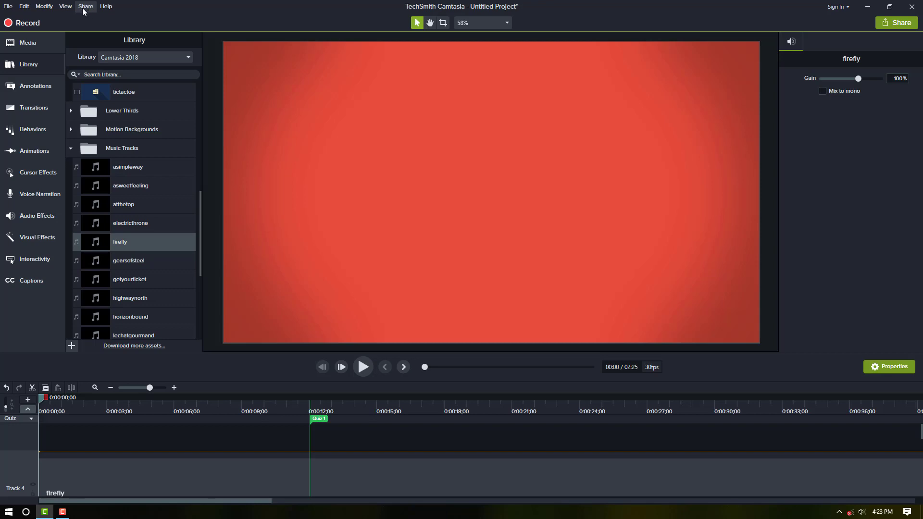
Step: Start a local file production with the MP4 only (up to 1080p) preset, accepting the loss of closed captions and quizzes
click(84, 7)
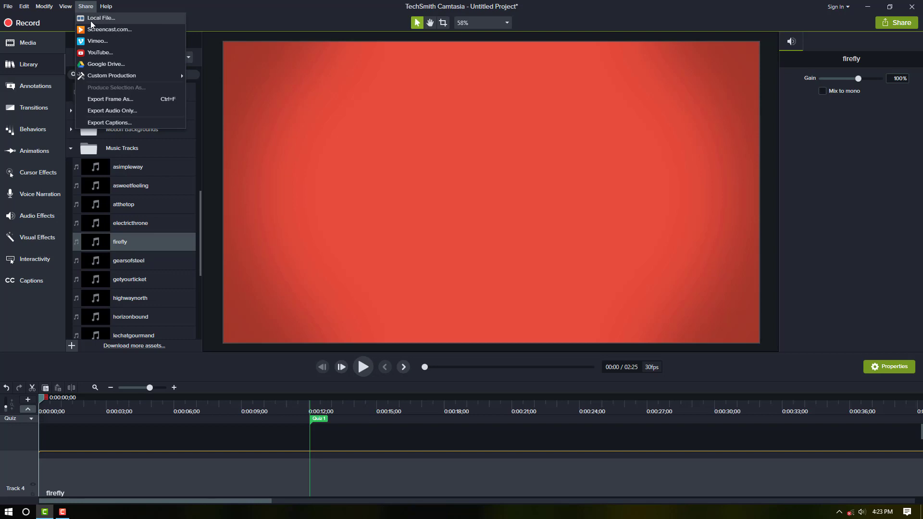
click(120, 19)
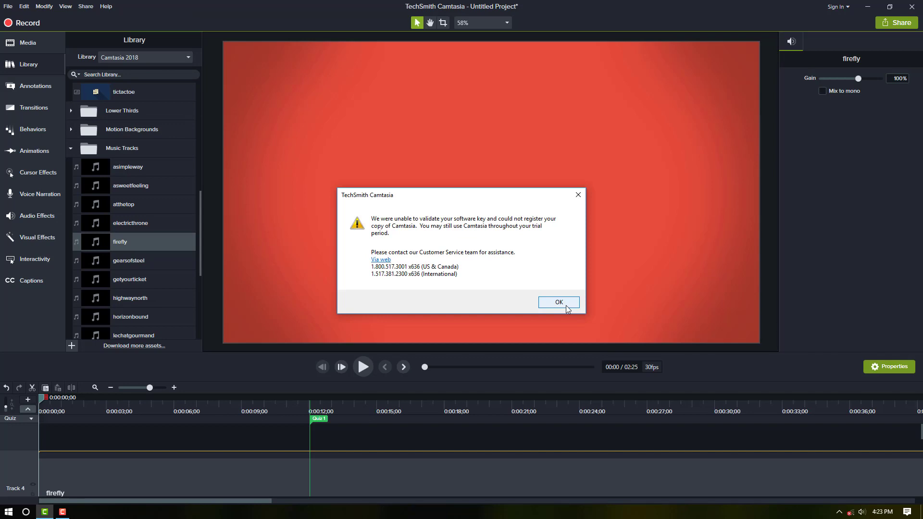
click(559, 303)
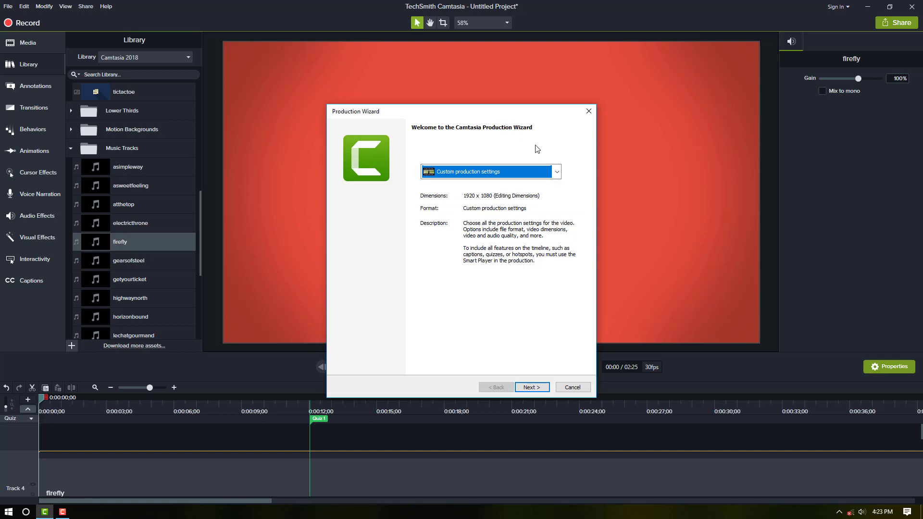
click(557, 172)
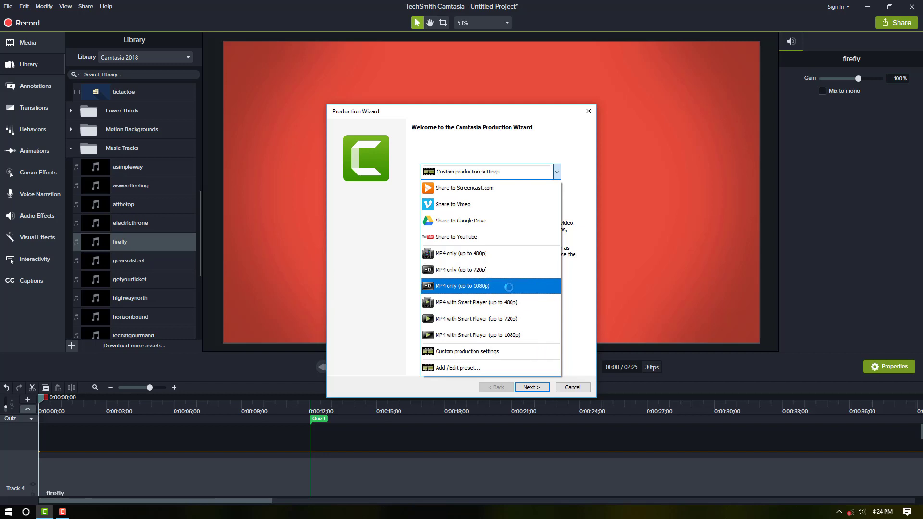
click(508, 287)
click(532, 388)
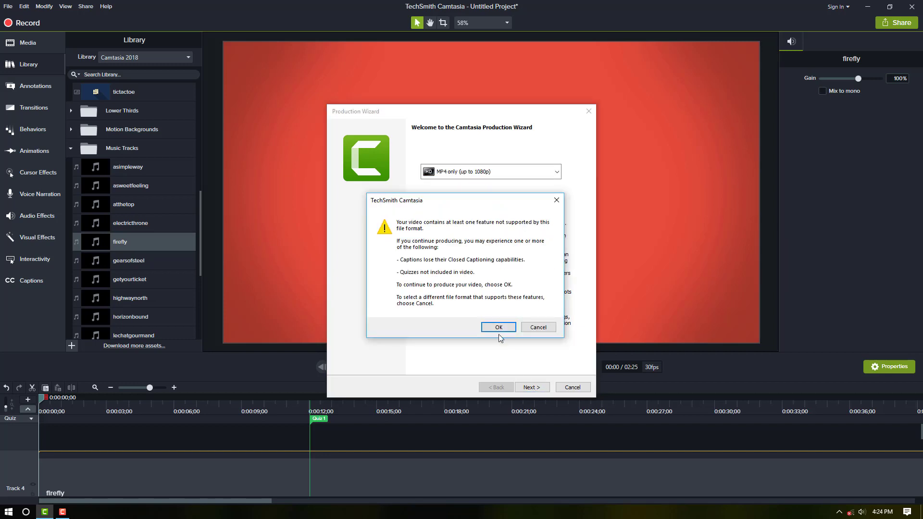
click(499, 328)
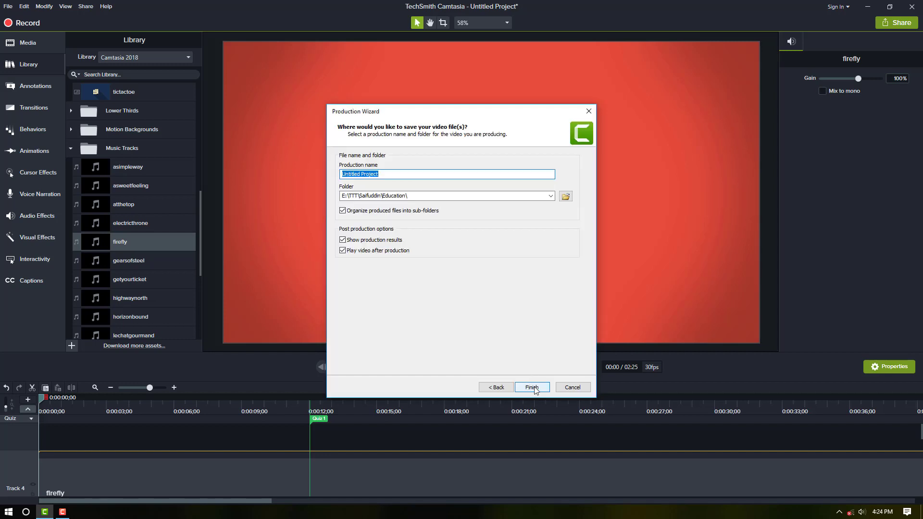
Step: Replace the production name with "test"
click(437, 173)
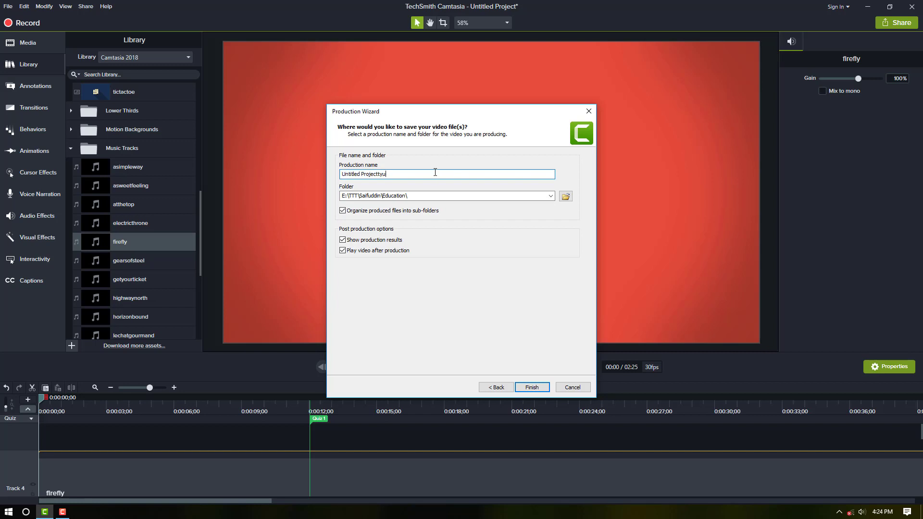
text(tyu)
key(BackSpace)
key(BackSpace)
key(BackSpace)
key(BackSpace)
key(BackSpace)
key(BackSpace)
key(BackSpace)
key(BackSpace)
key(BackSpace)
key(BackSpace)
key(BackSpace)
key(BackSpace)
key(BackSpace)
key(BackSpace)
key(BackSpace)
Step: Set the output to an MPEG-4 file named test in the Education folder and start rendering the video
click(566, 196)
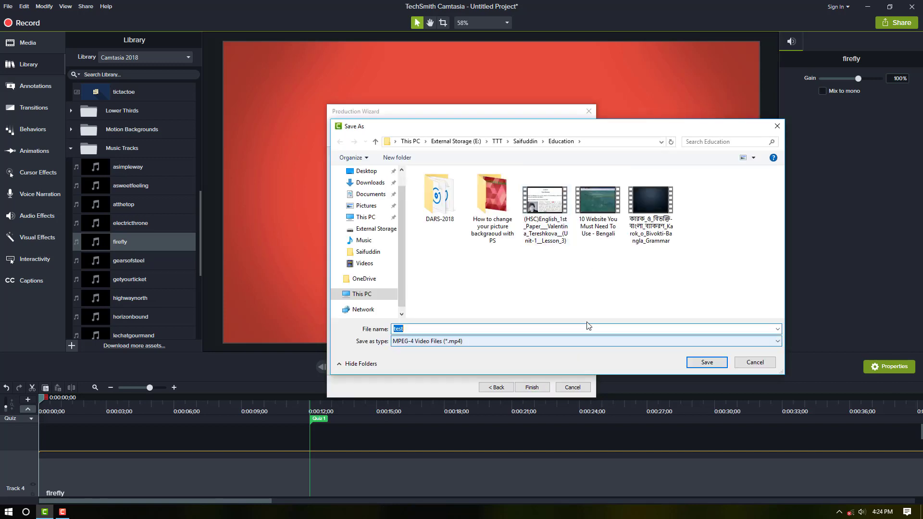
click(566, 346)
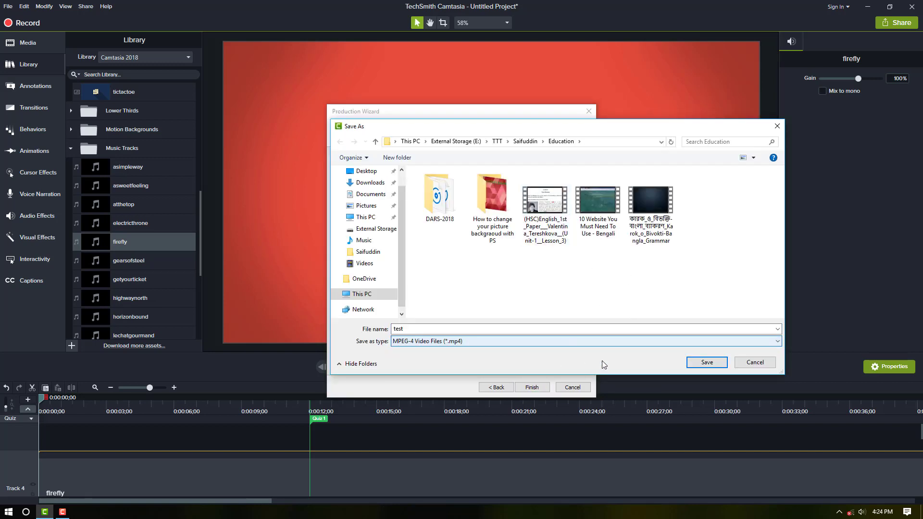
click(706, 362)
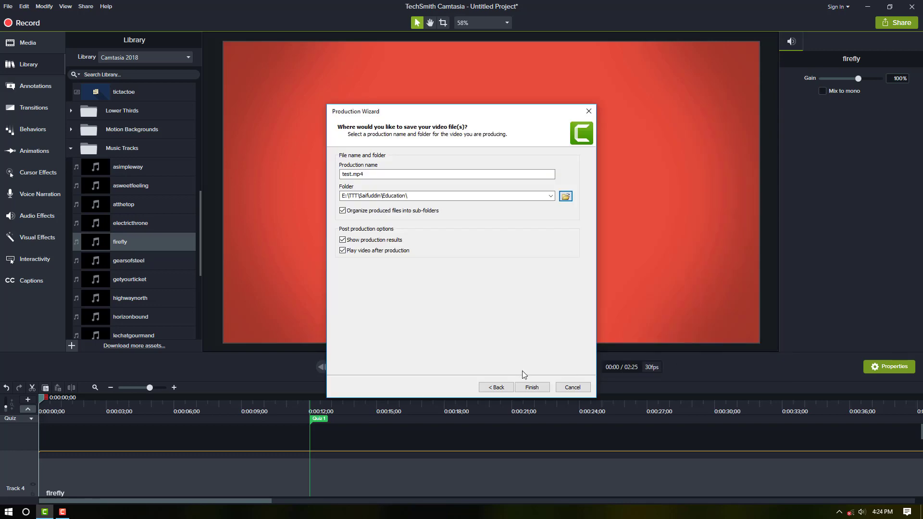
click(532, 388)
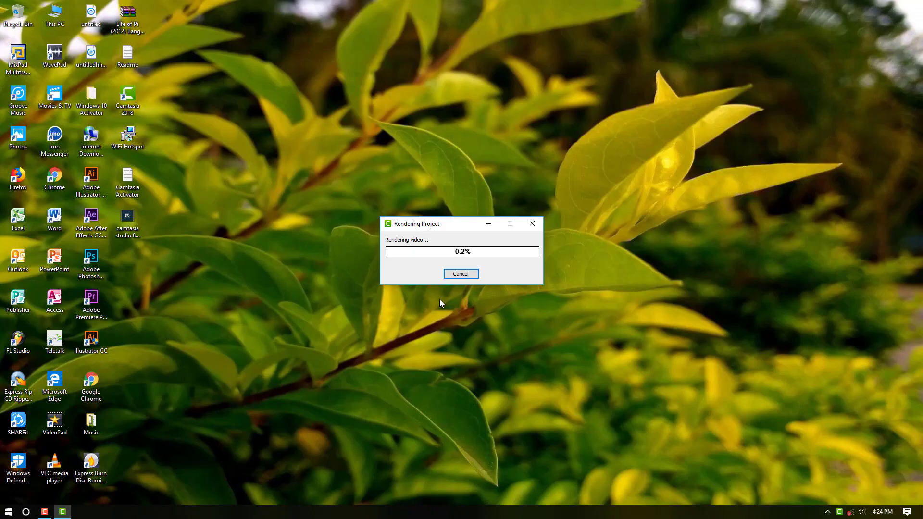